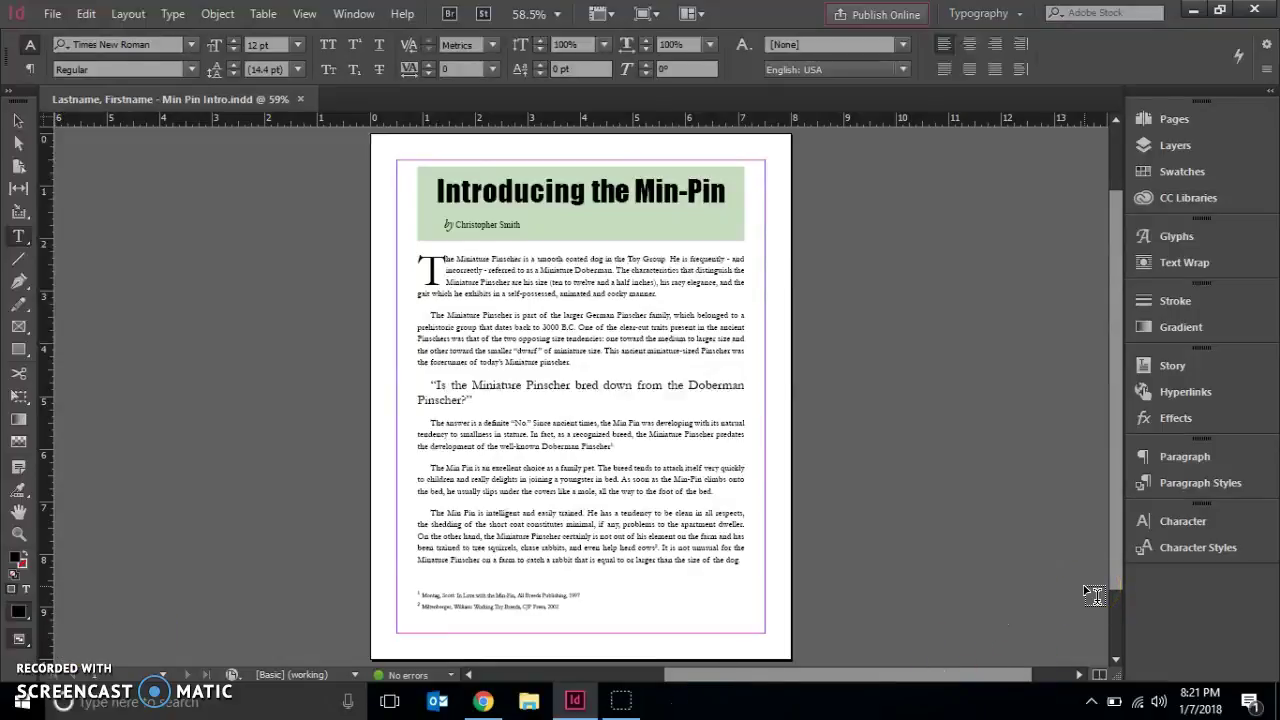
click(1013, 574)
click(538, 196)
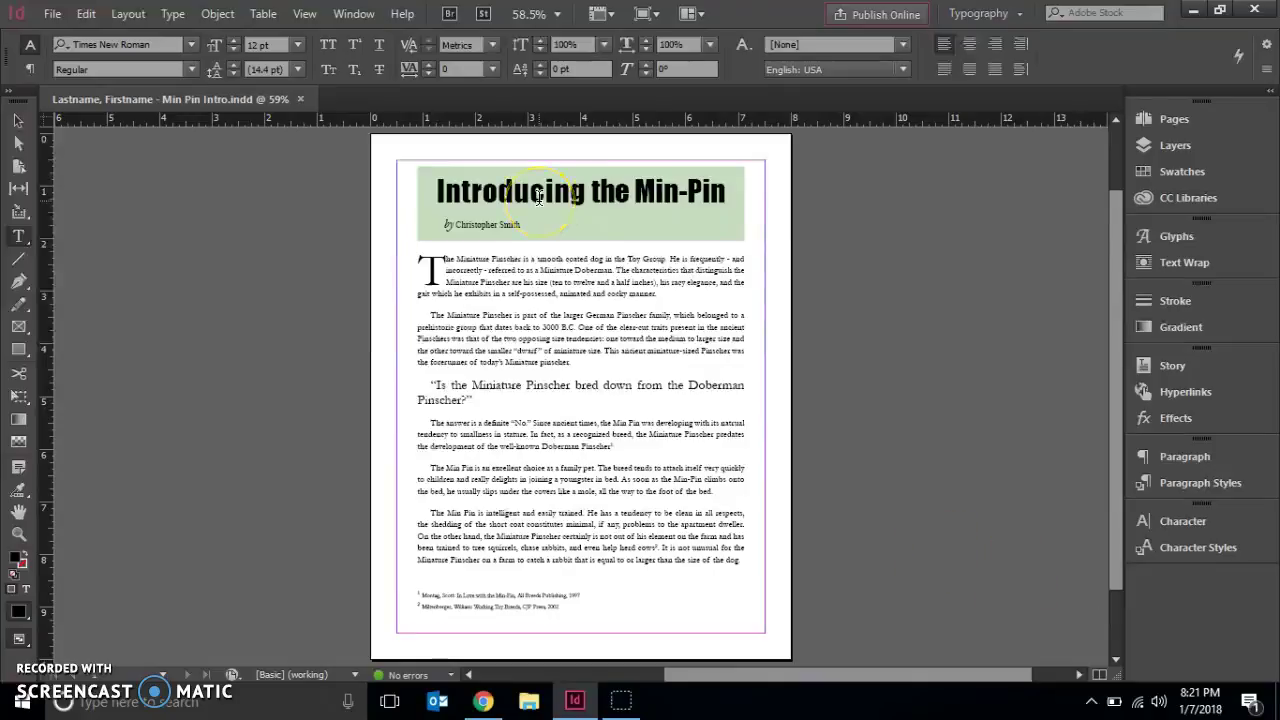
click(401, 226)
click(667, 358)
click(380, 567)
click(99, 209)
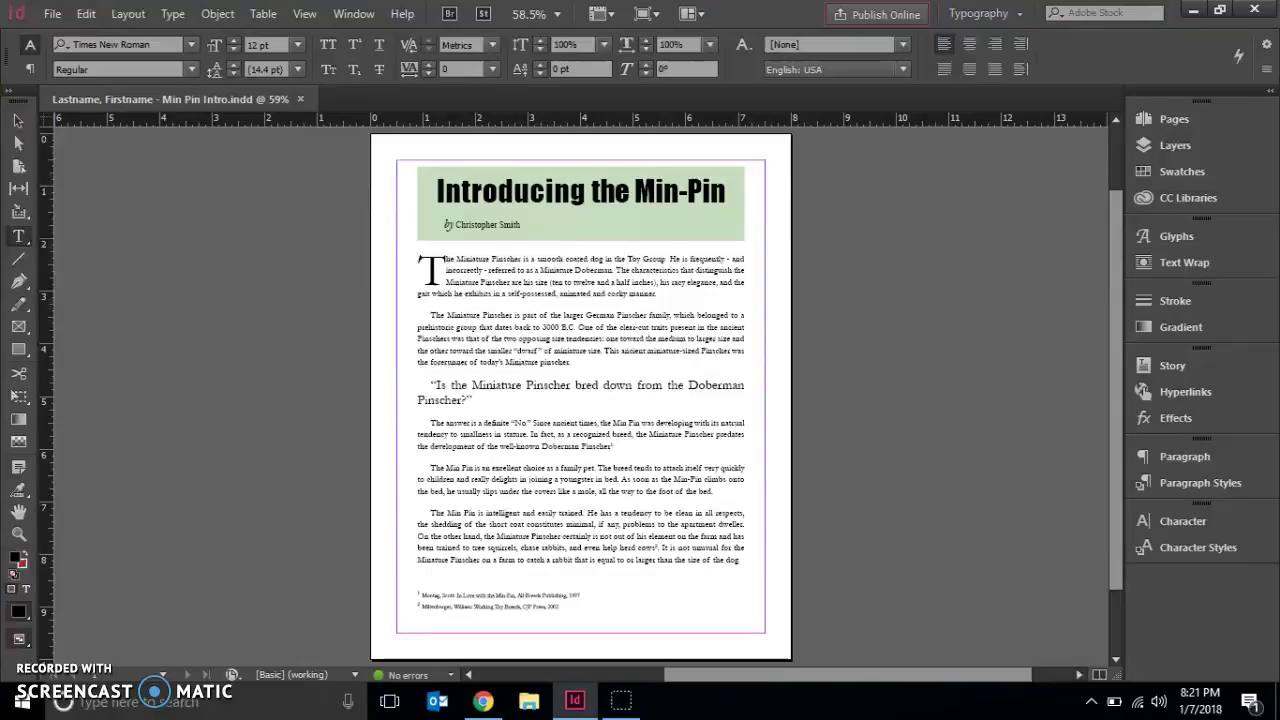
Start opening a document and browse to the Business Handout folder on the HandOut (J:) network drive
click(51, 15)
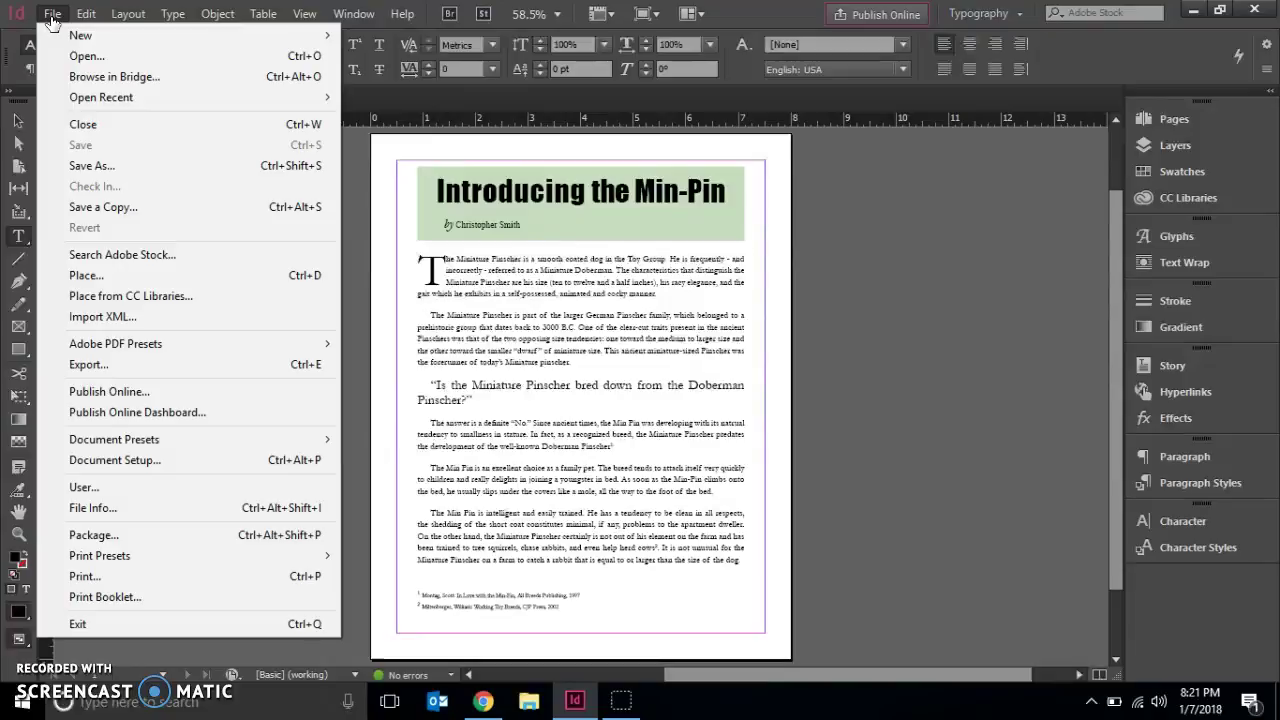
click(83, 59)
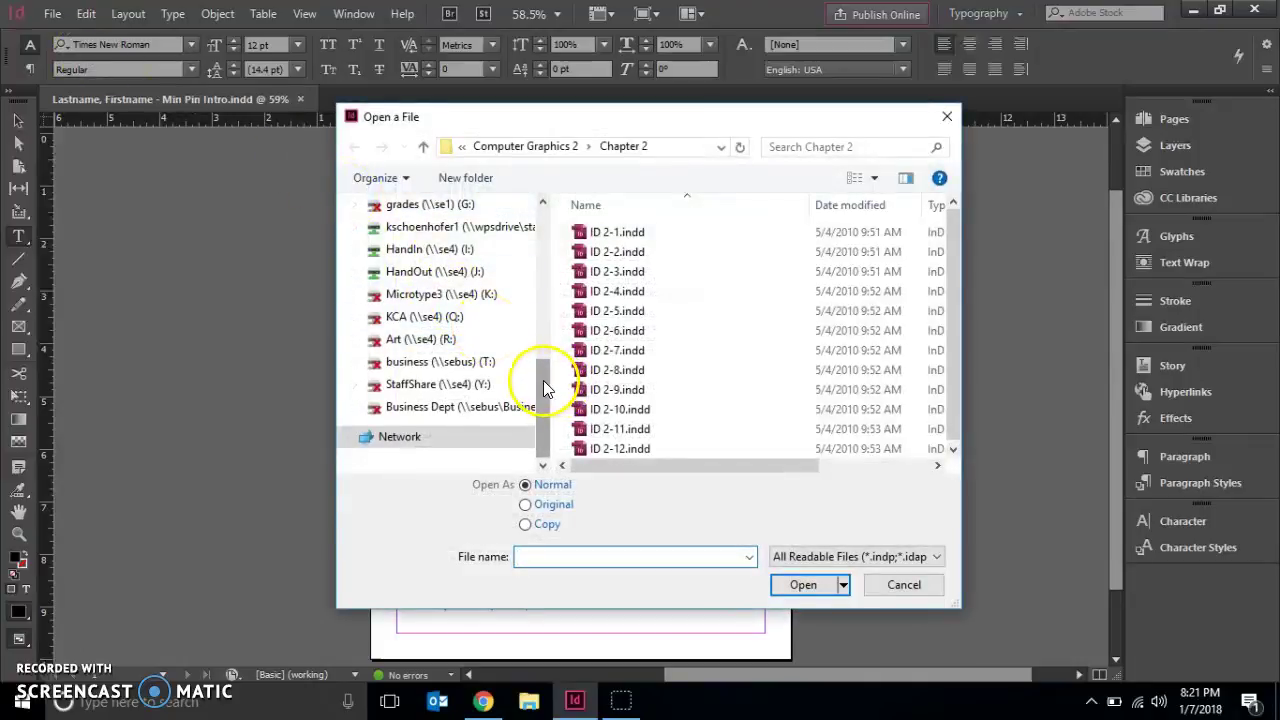
drag(543, 380, 535, 281)
click(420, 312)
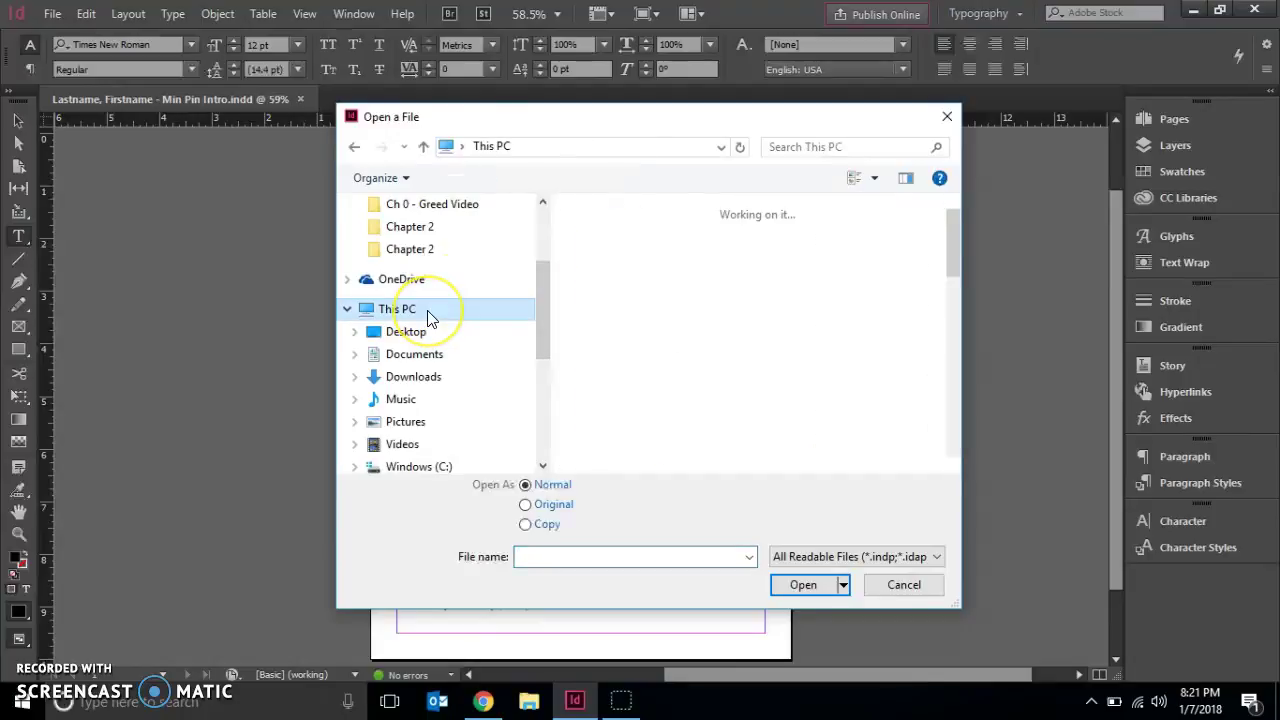
drag(951, 257, 954, 381)
click(671, 389)
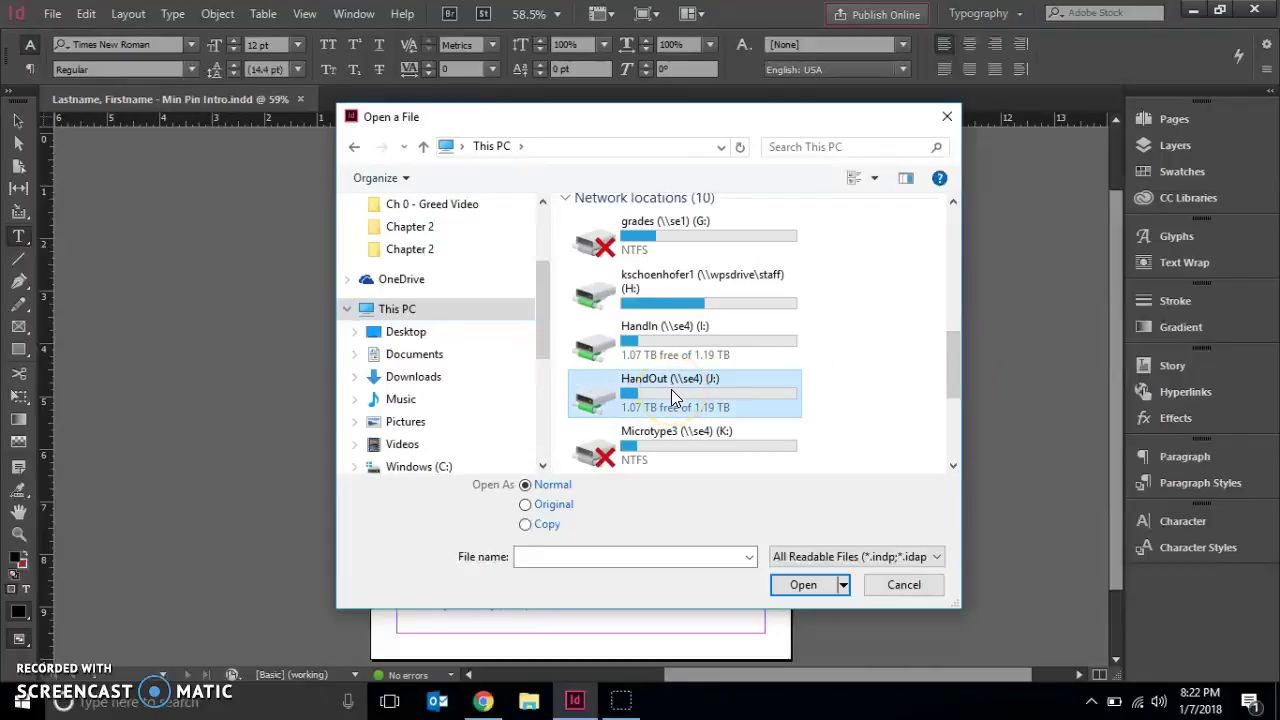
double_click(606, 386)
drag(949, 258, 948, 432)
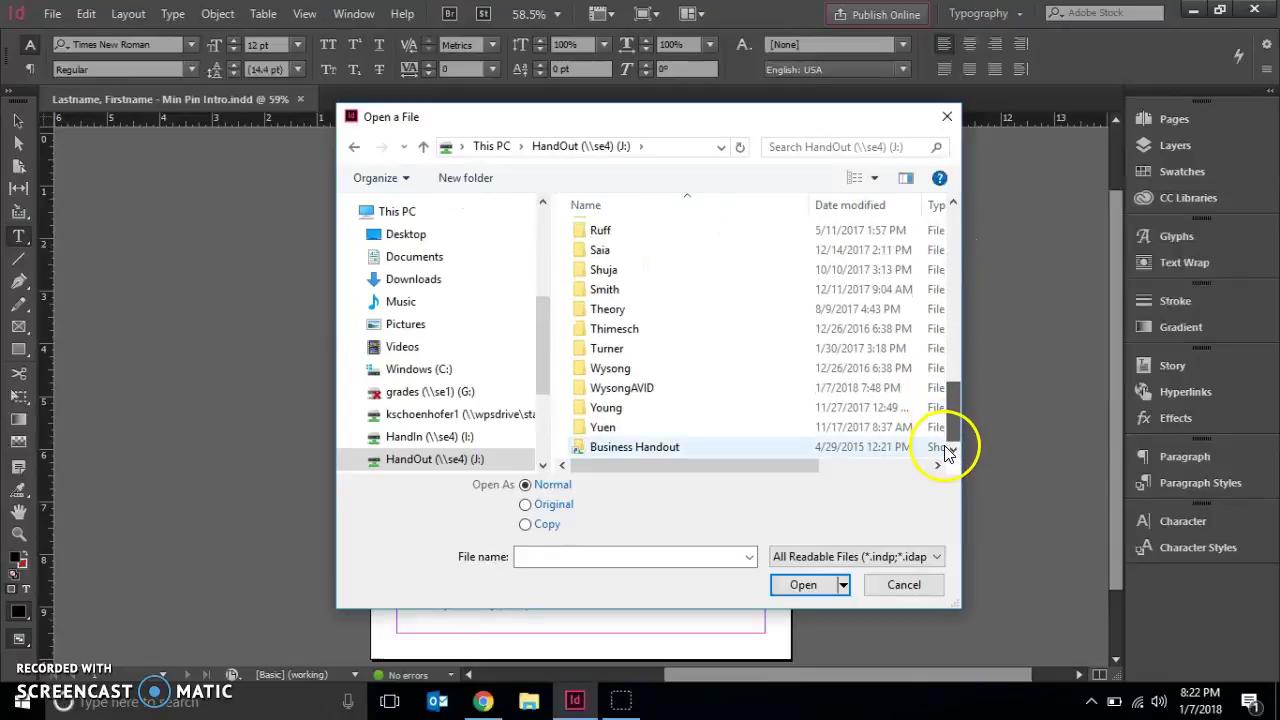
double_click(716, 446)
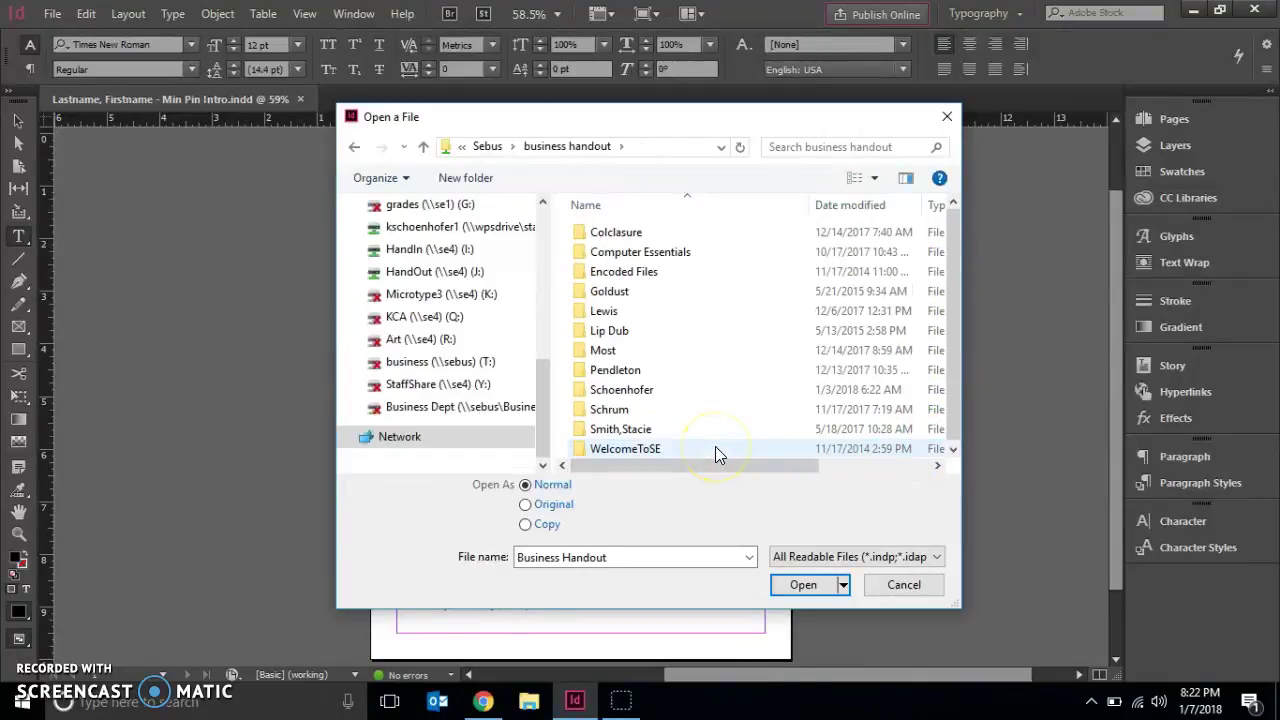
Open ID 2-1.indd from the Chapter 2 folder of Computer Graphics 2 in the teacher's handout folder
double_click(660, 394)
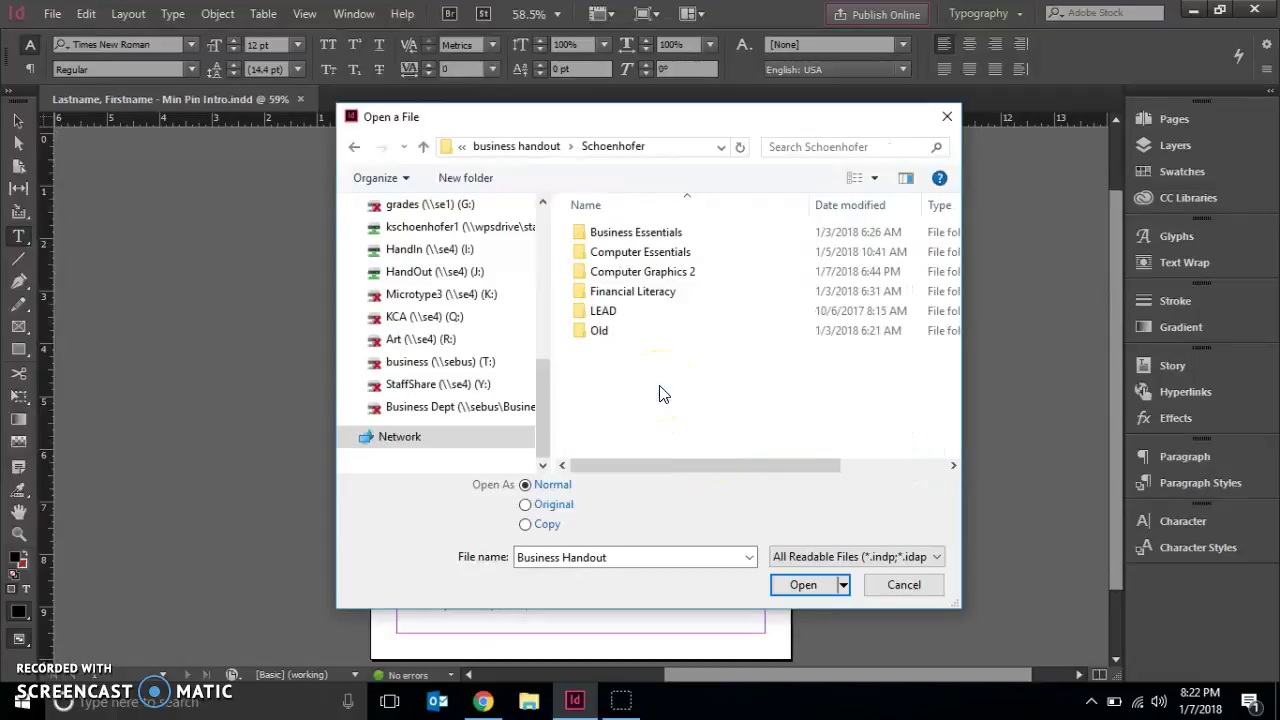
double_click(664, 272)
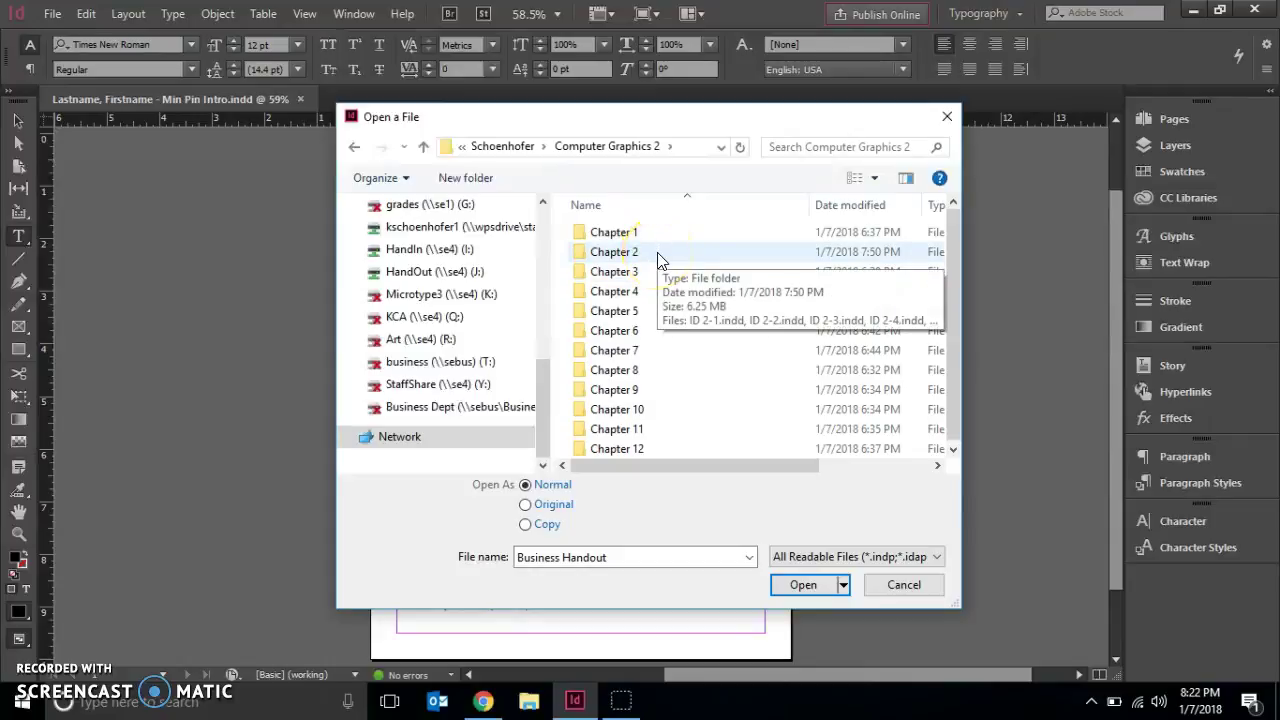
double_click(660, 258)
click(628, 233)
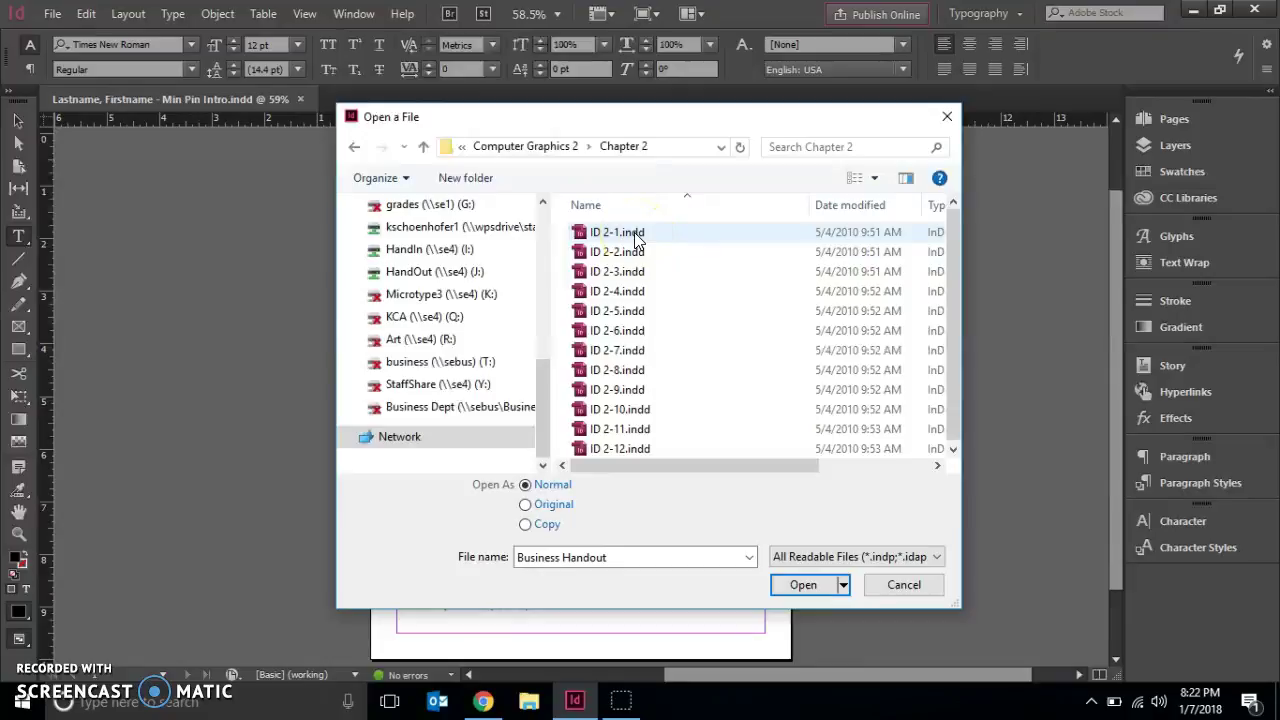
click(805, 586)
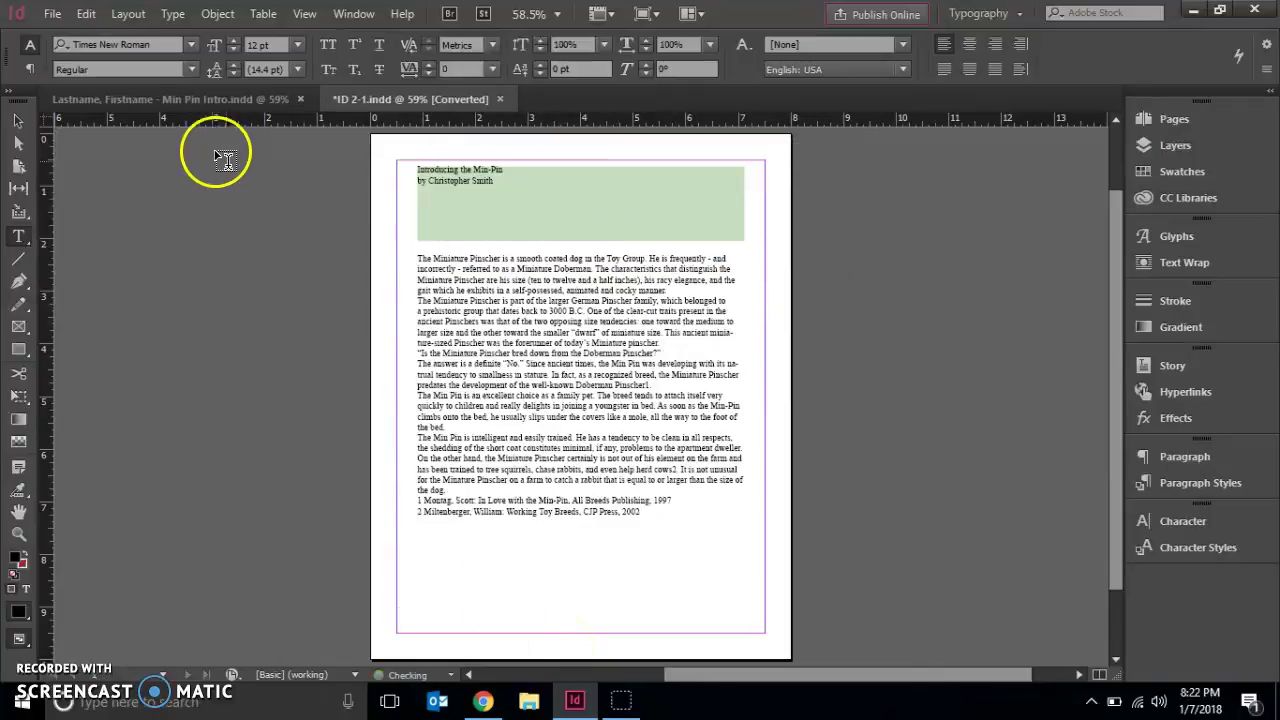
click(52, 14)
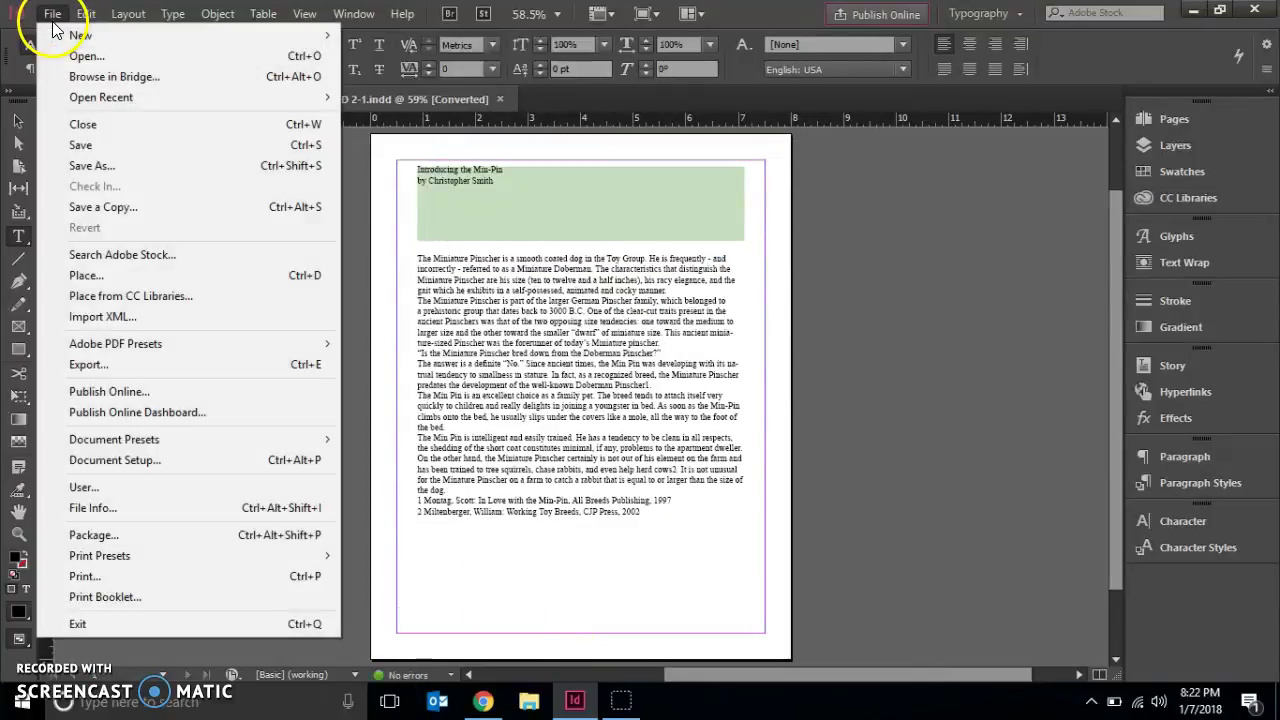
click(106, 170)
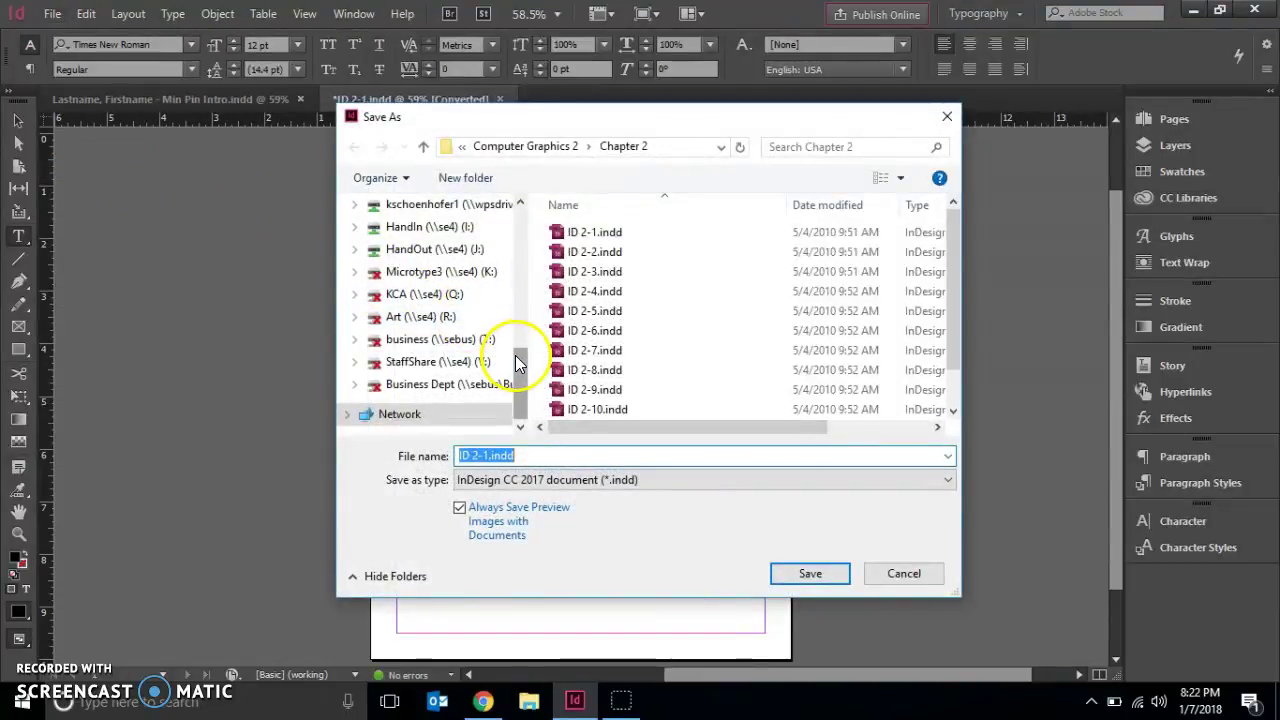
drag(516, 356, 510, 314)
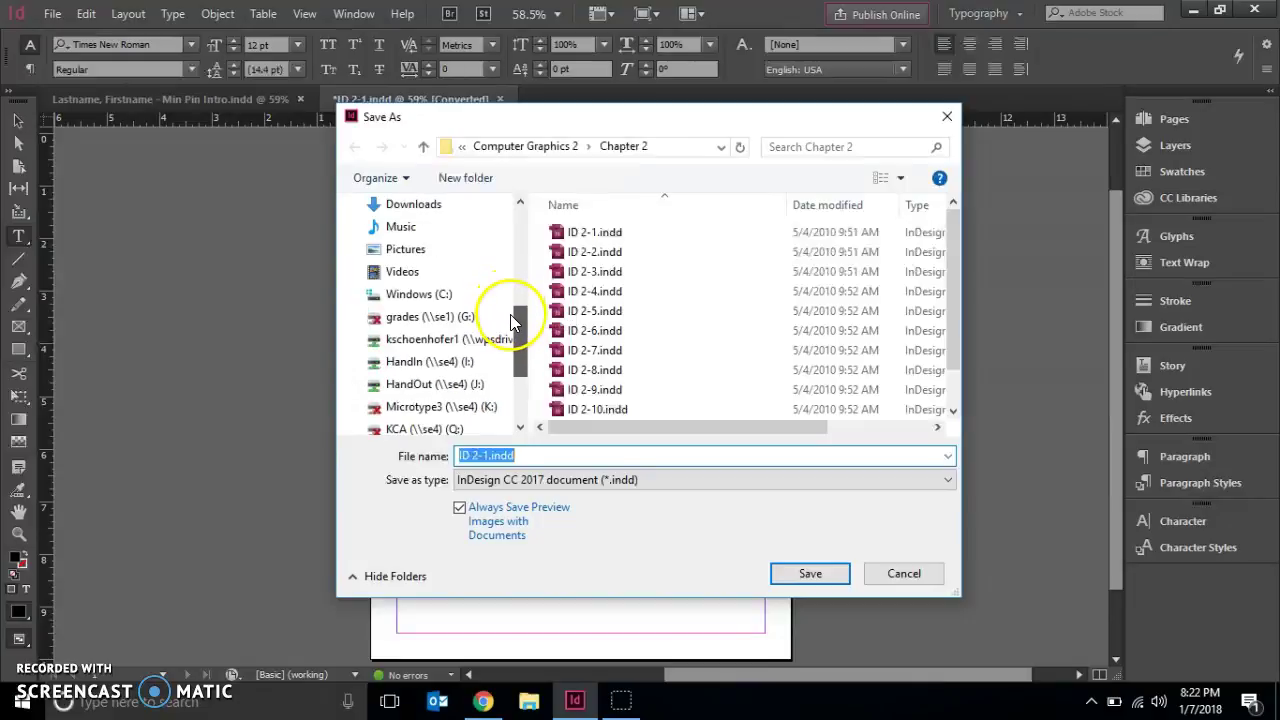
click(425, 342)
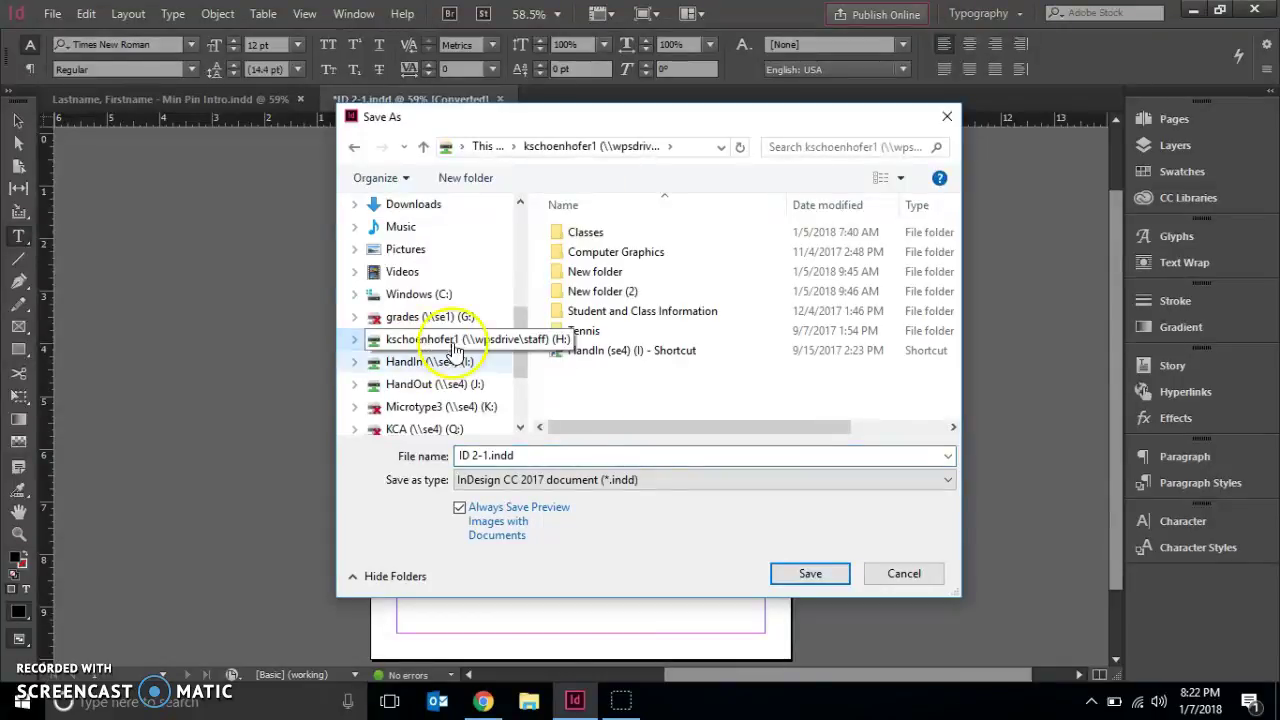
click(551, 457)
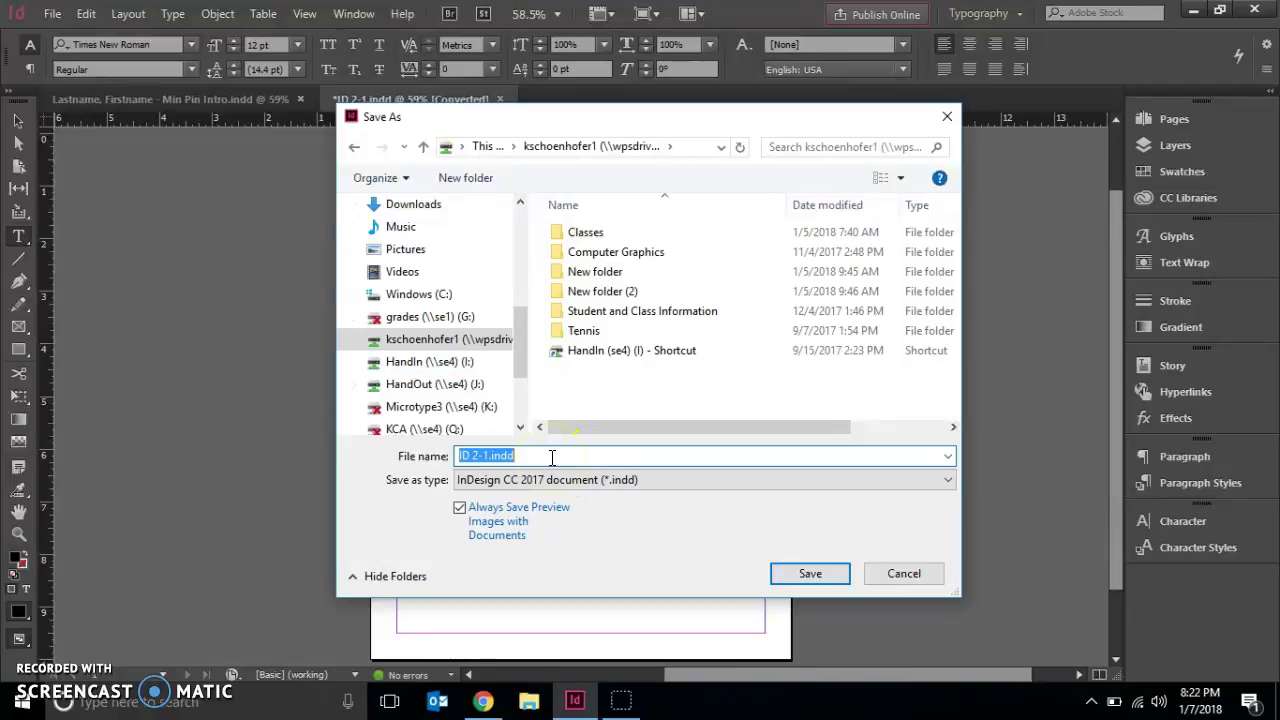
text(Lastname)
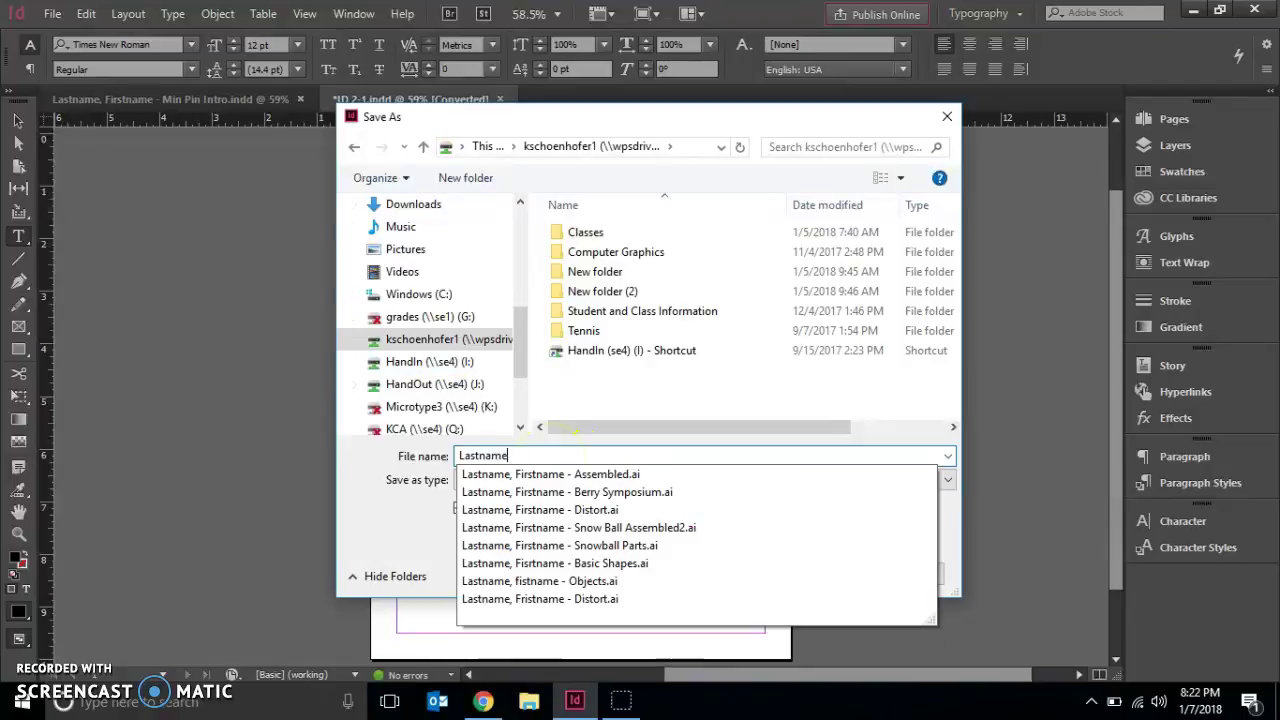
text(, Fir)
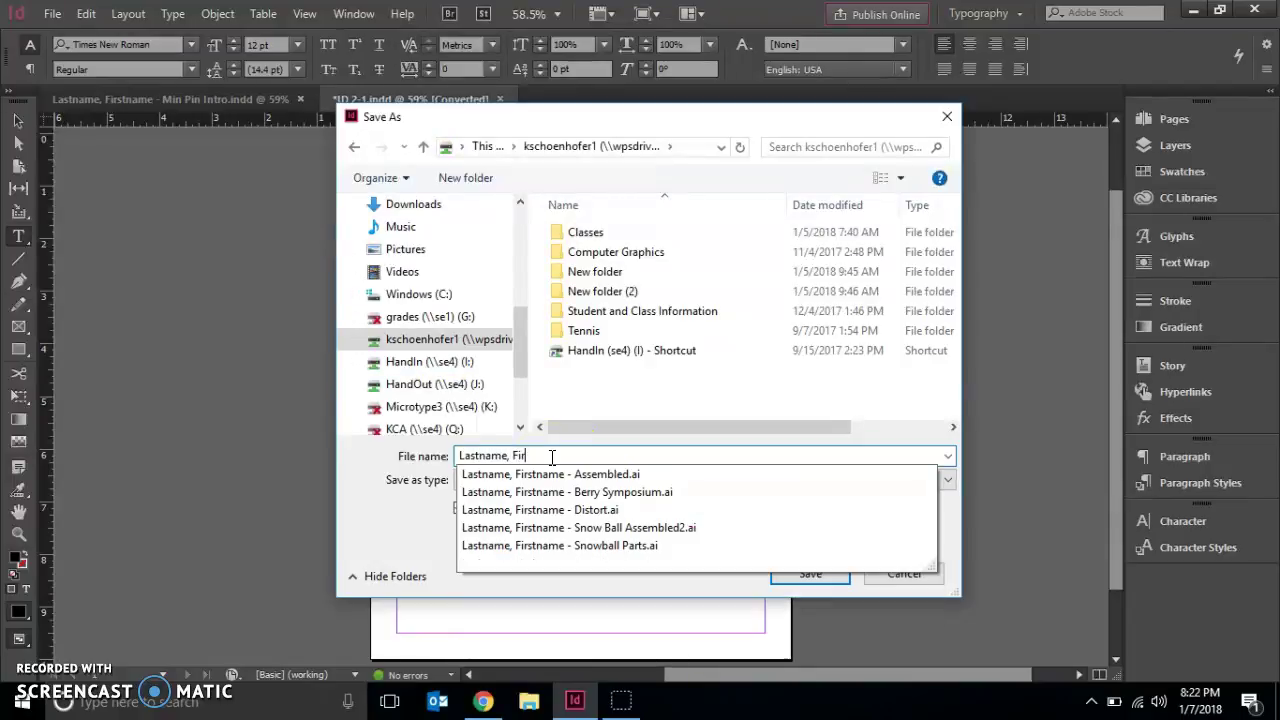
text(stname - Min-Pin I)
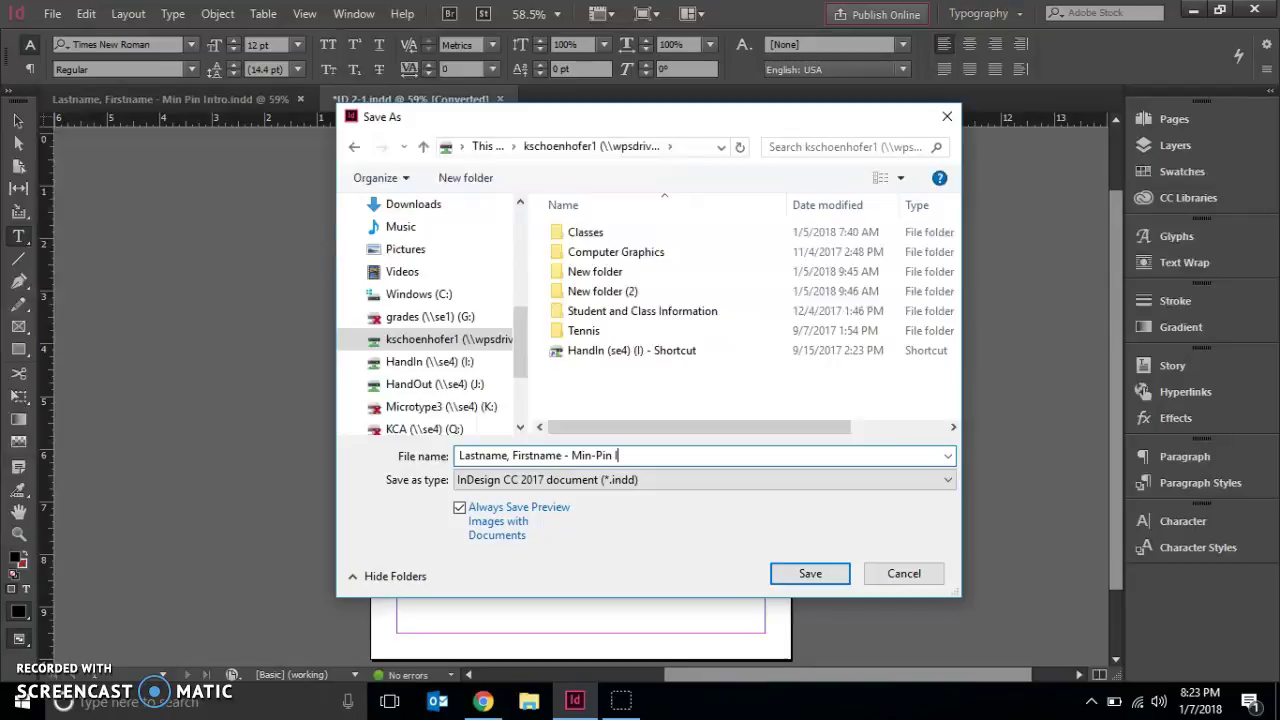
text(ntro)
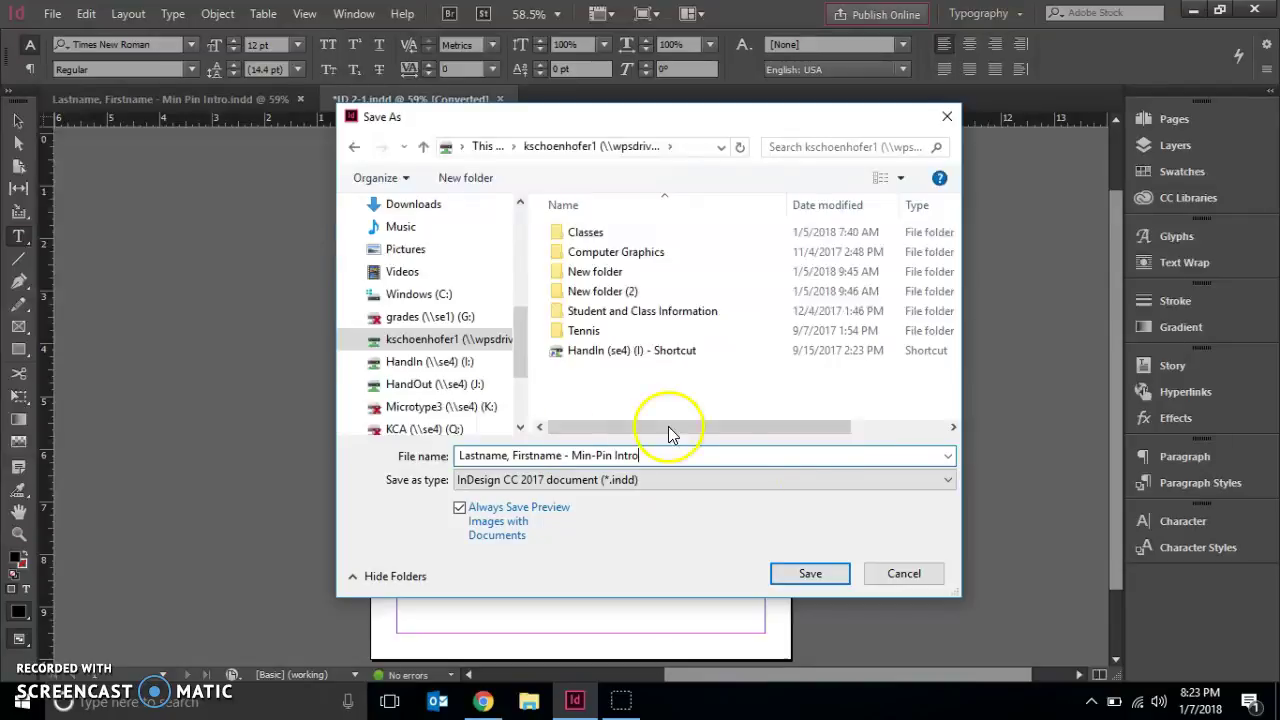
click(888, 573)
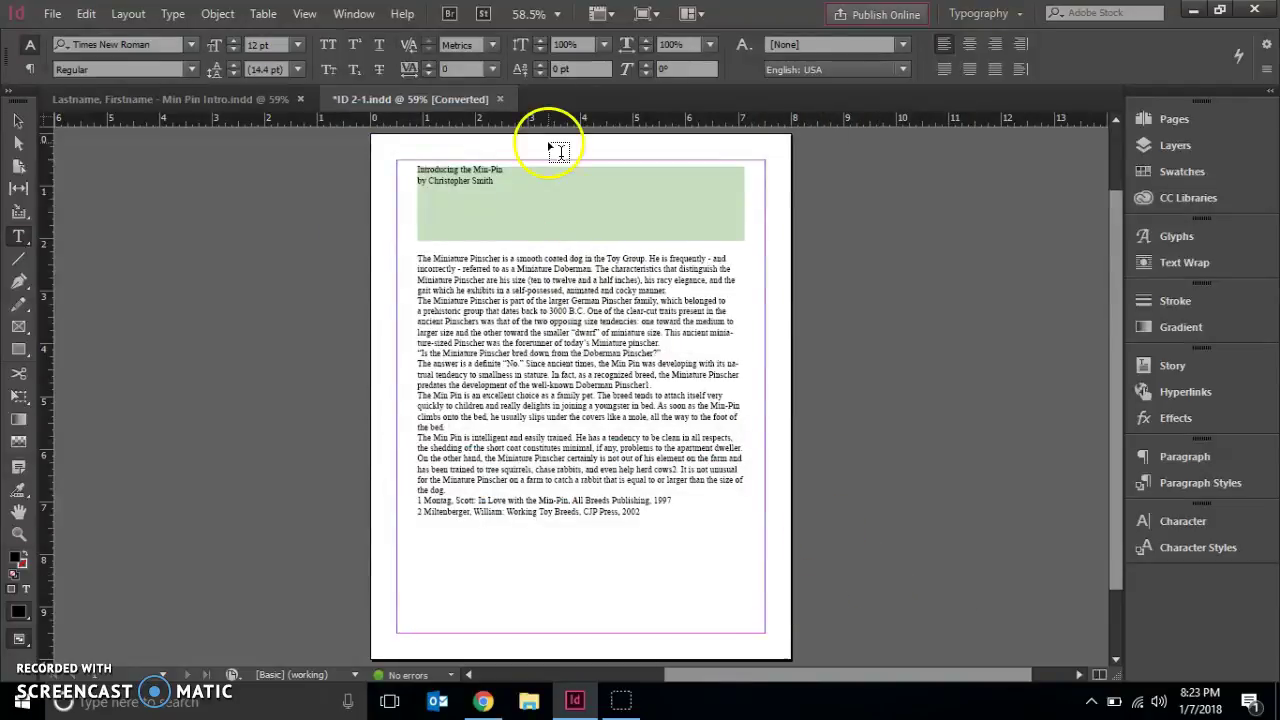
Review the ruler units and keyboard increments in the Units & Increments preferences and accept them
click(87, 12)
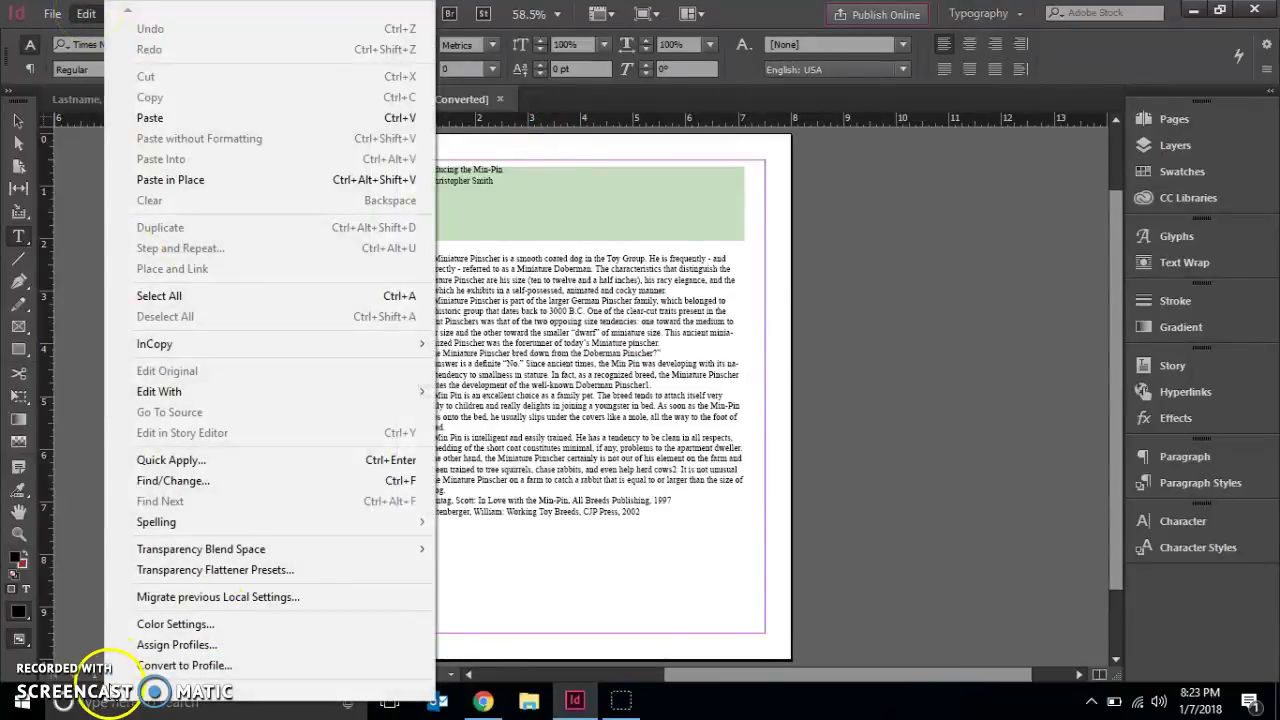
mouse_move(130, 700)
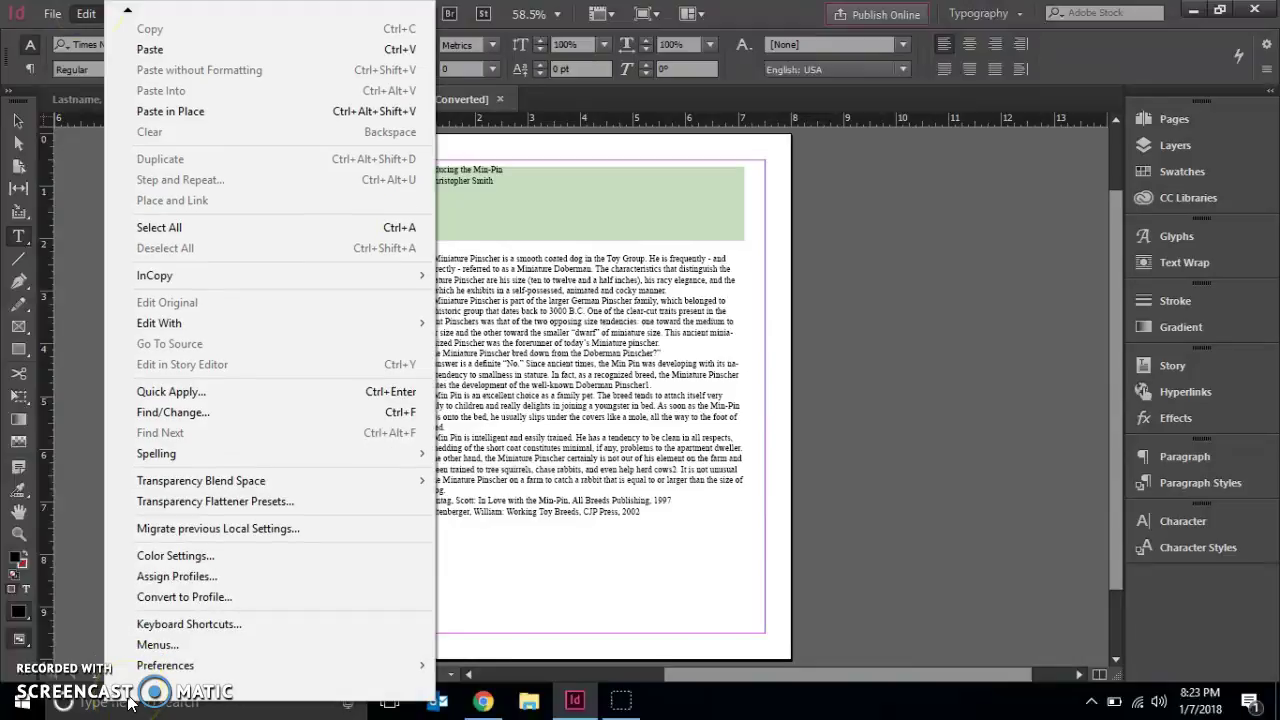
click(272, 667)
mouse_move(326, 670)
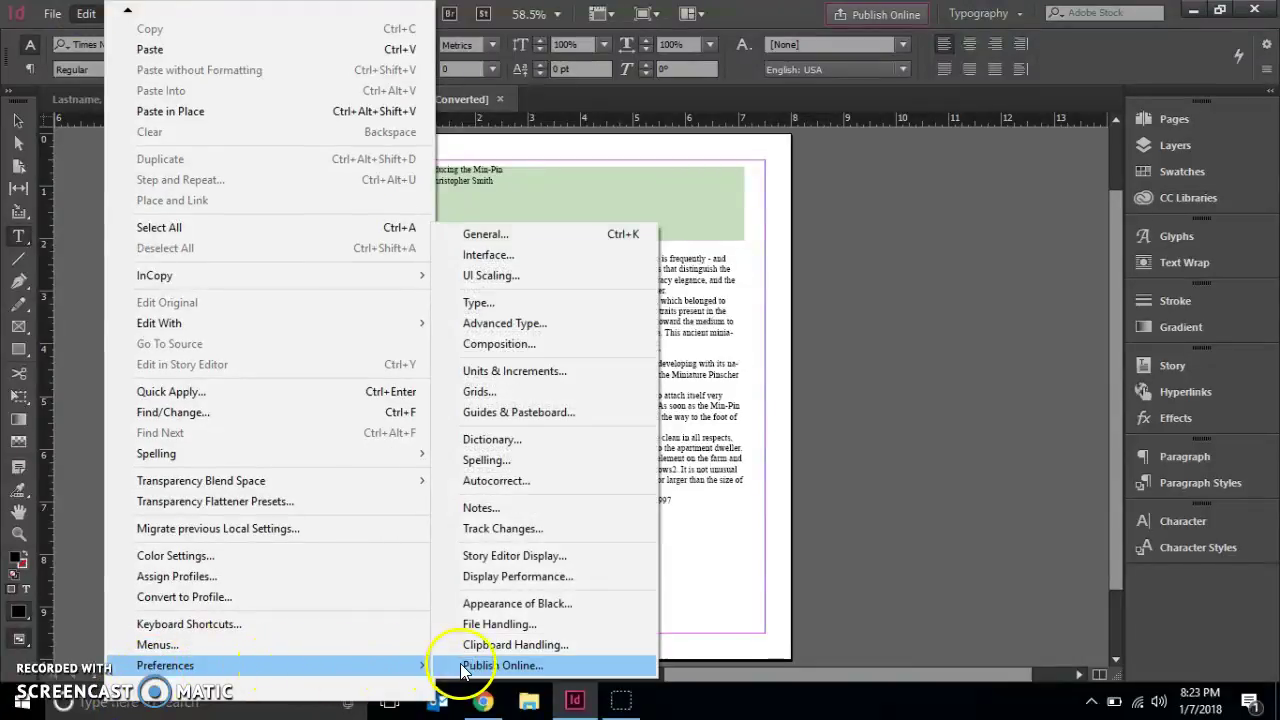
click(510, 376)
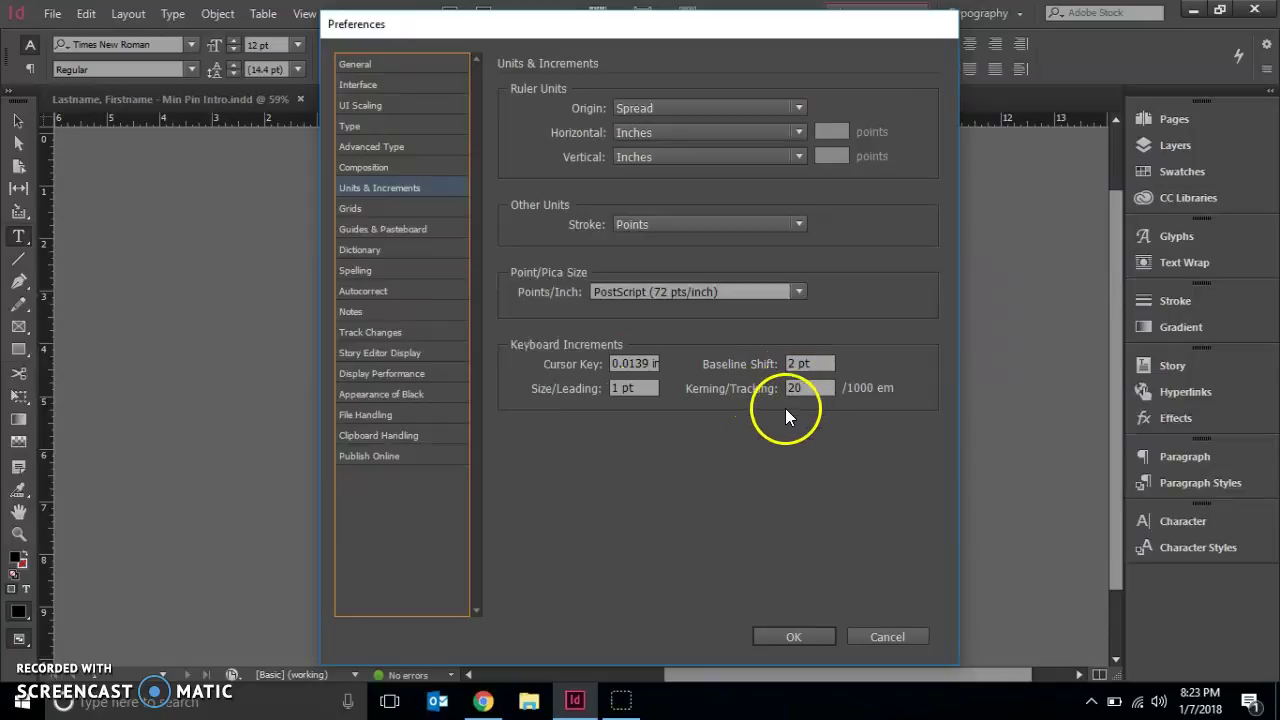
click(796, 636)
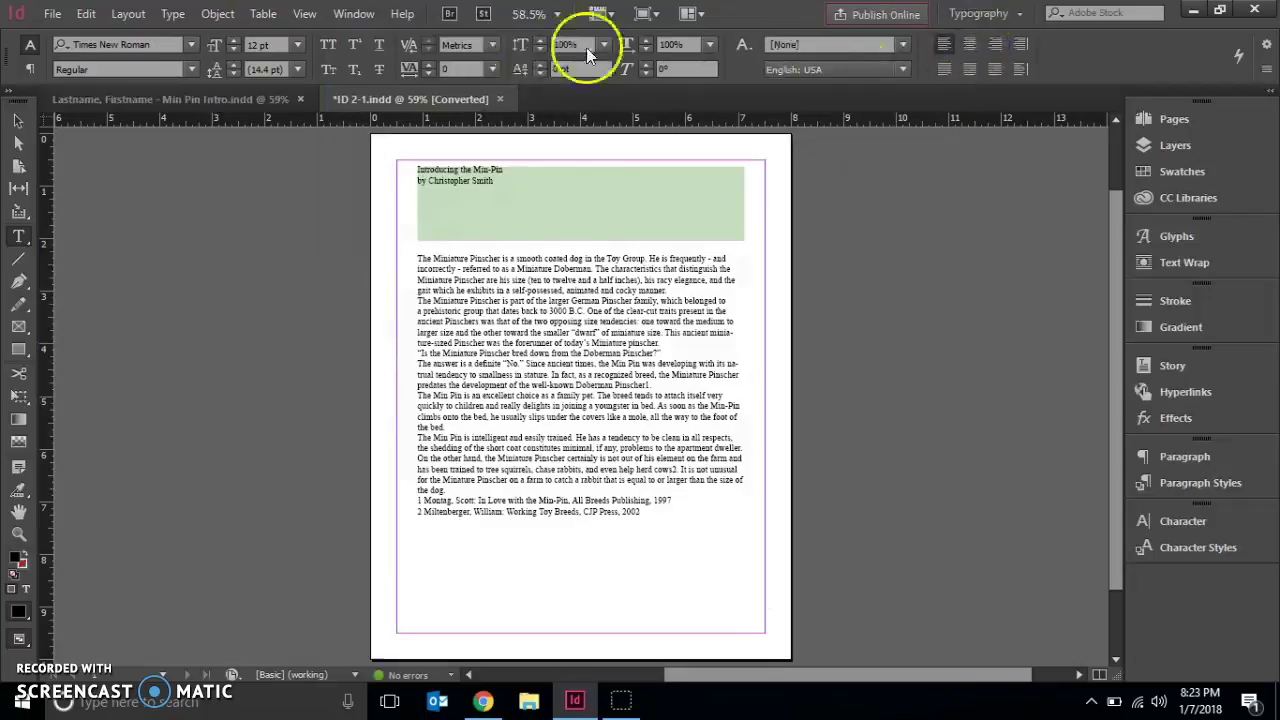
Try the Essentials workspace and return to the Typography workspace
click(970, 20)
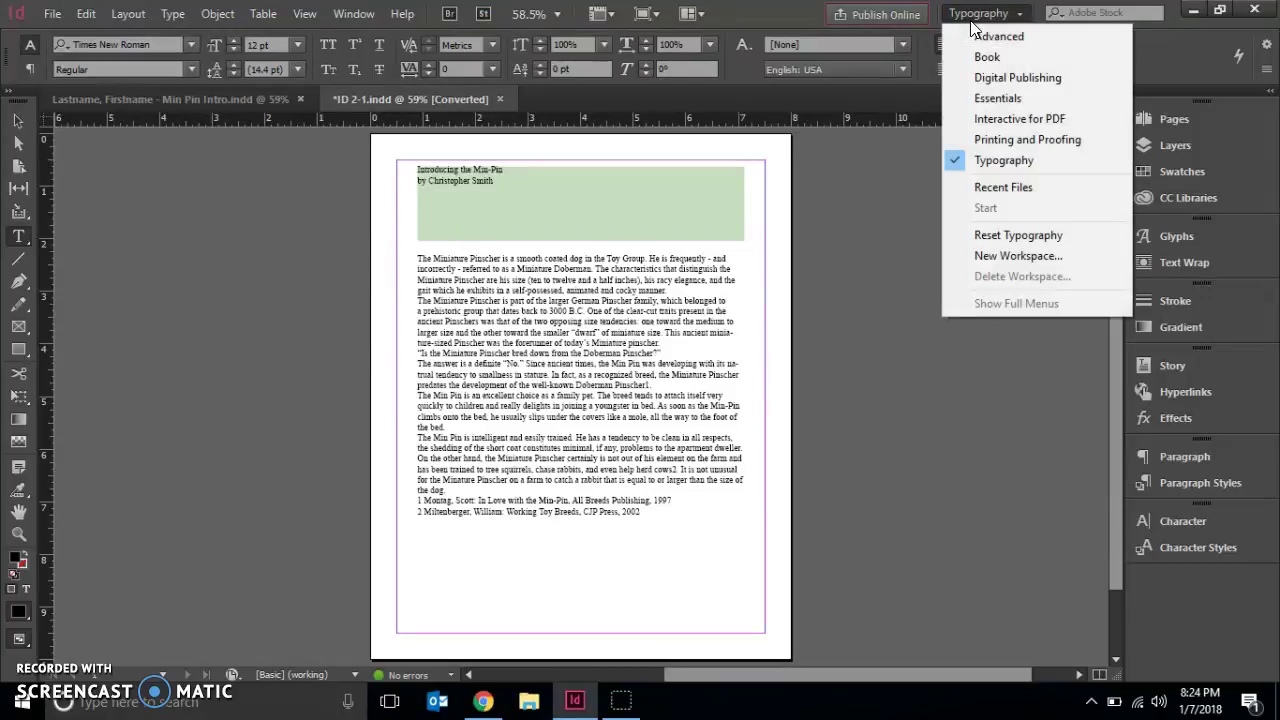
click(990, 97)
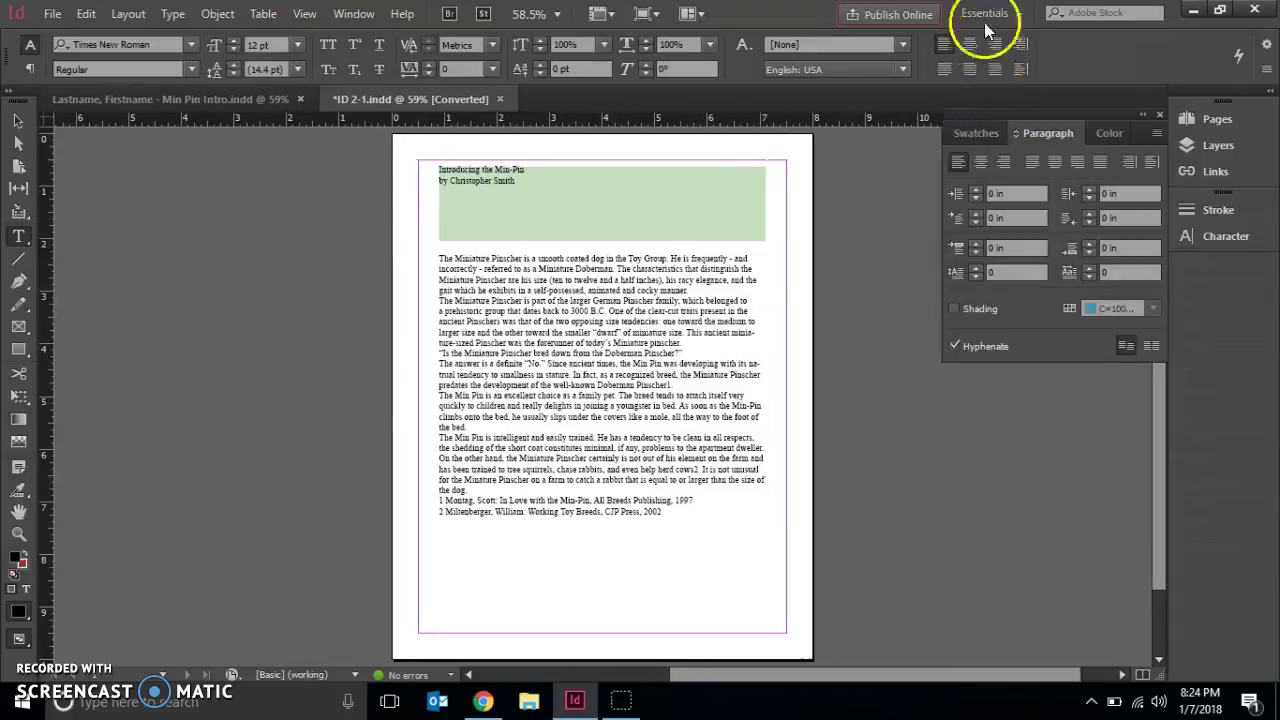
click(986, 14)
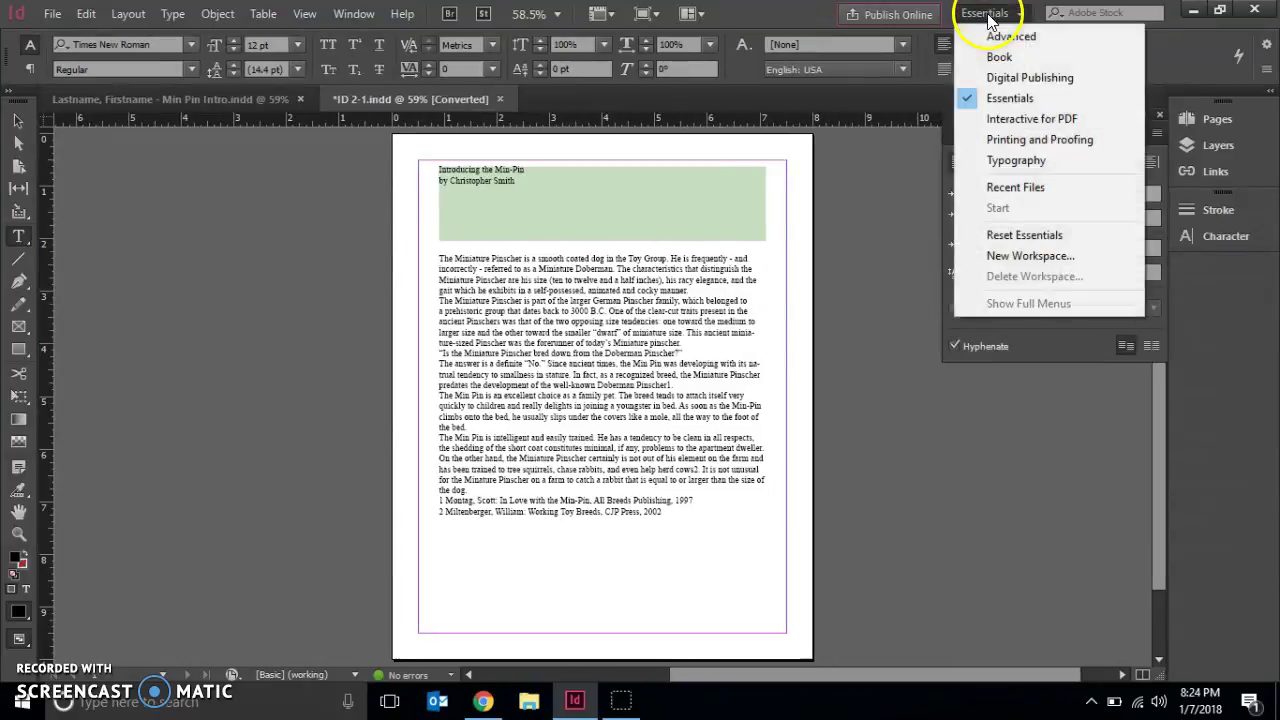
click(1007, 176)
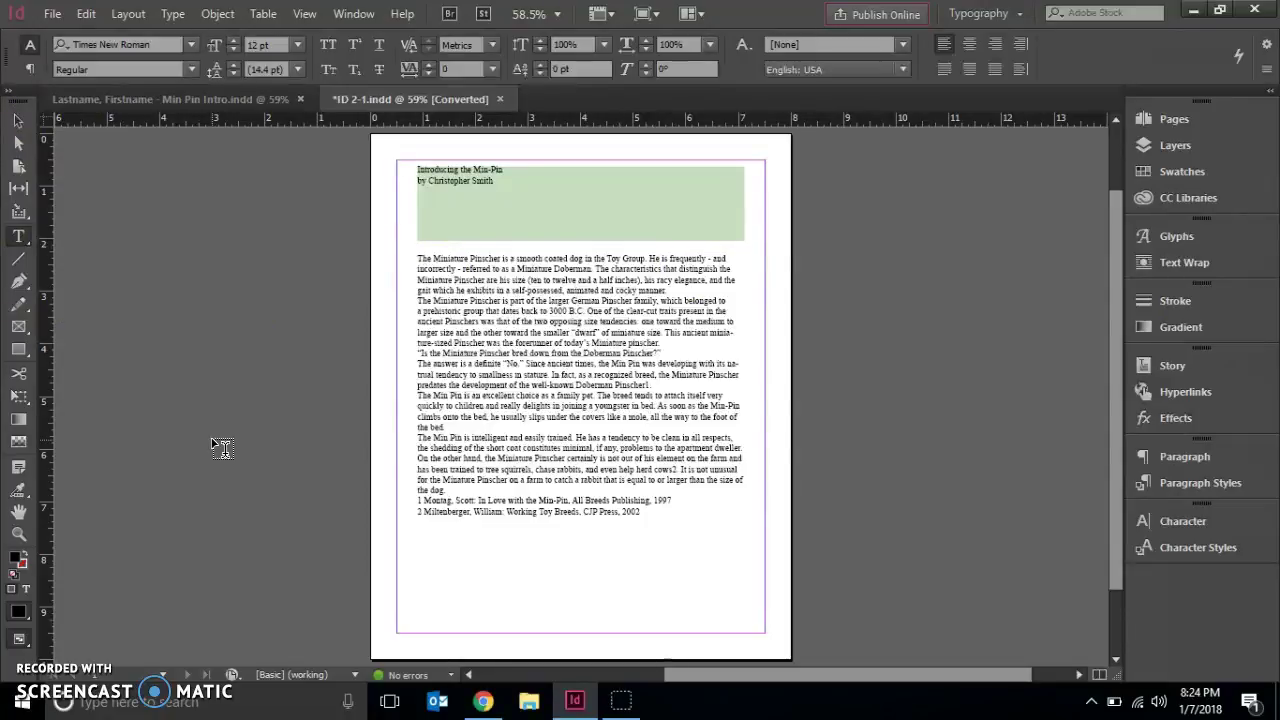
Select the Introducing the Min-Pin title line and change its font to Impact
click(24, 240)
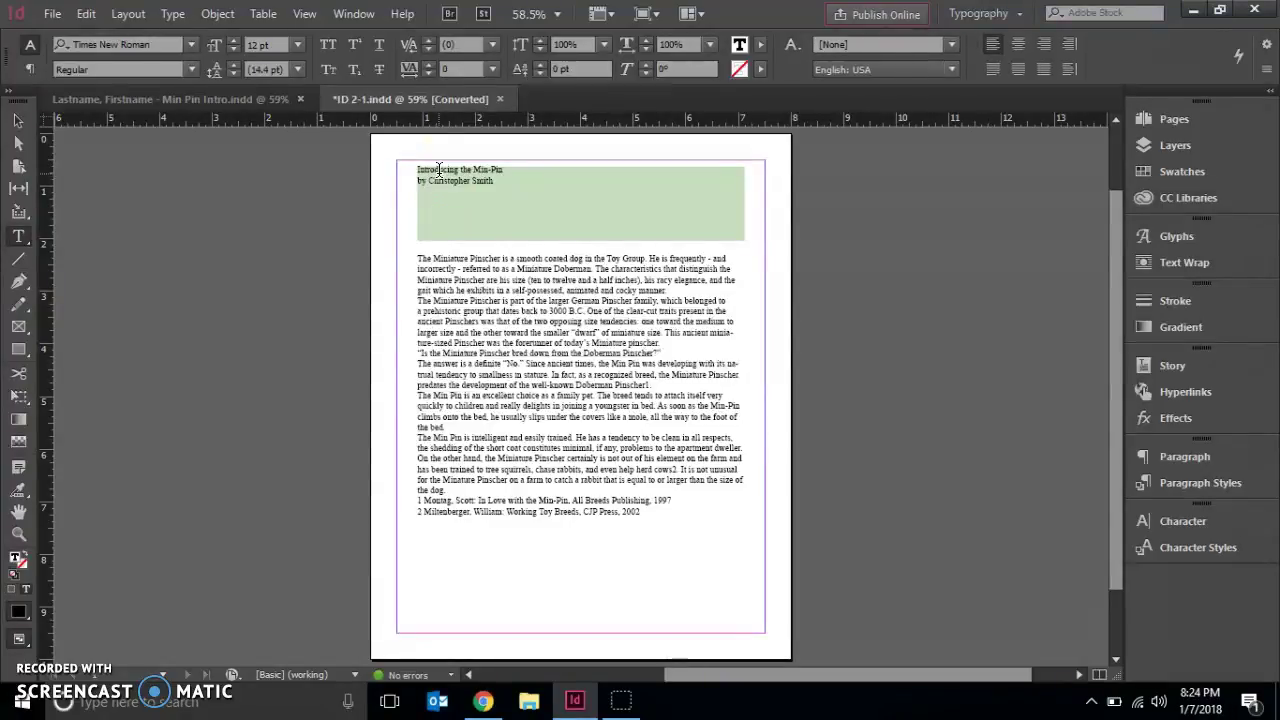
double_click(436, 170)
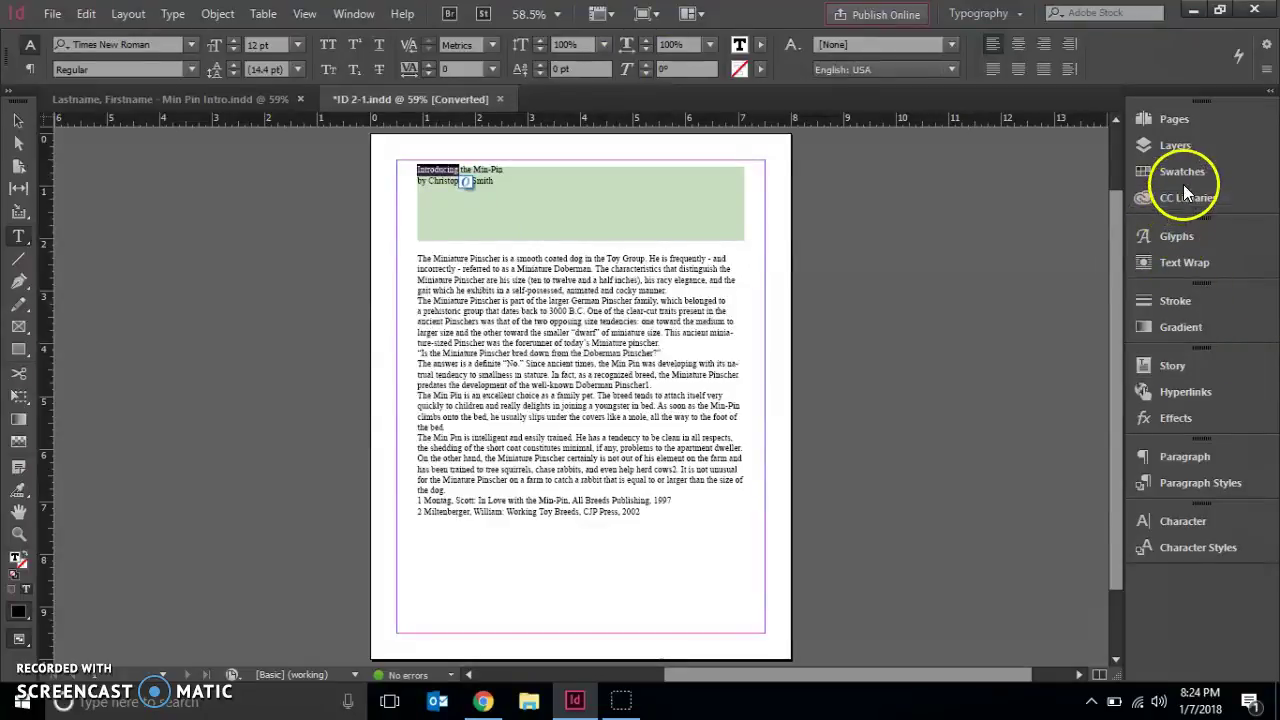
click(1177, 521)
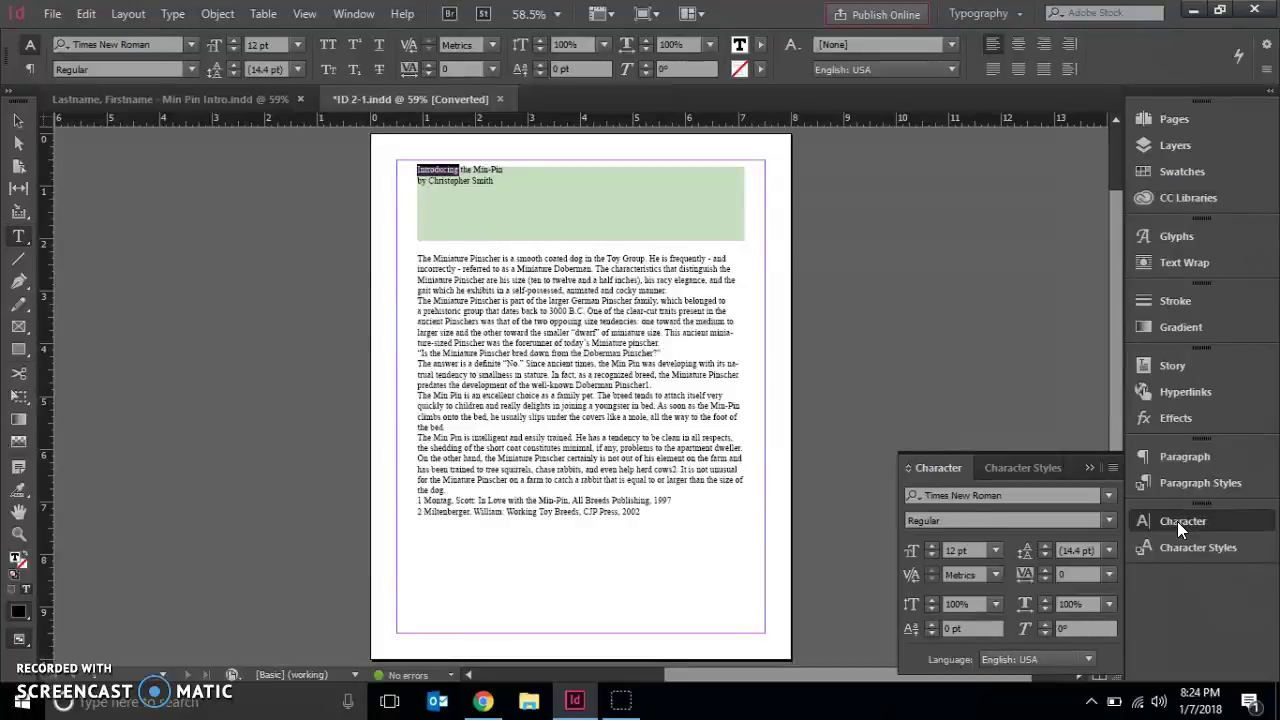
click(737, 166)
double_click(432, 170)
triple_click(436, 168)
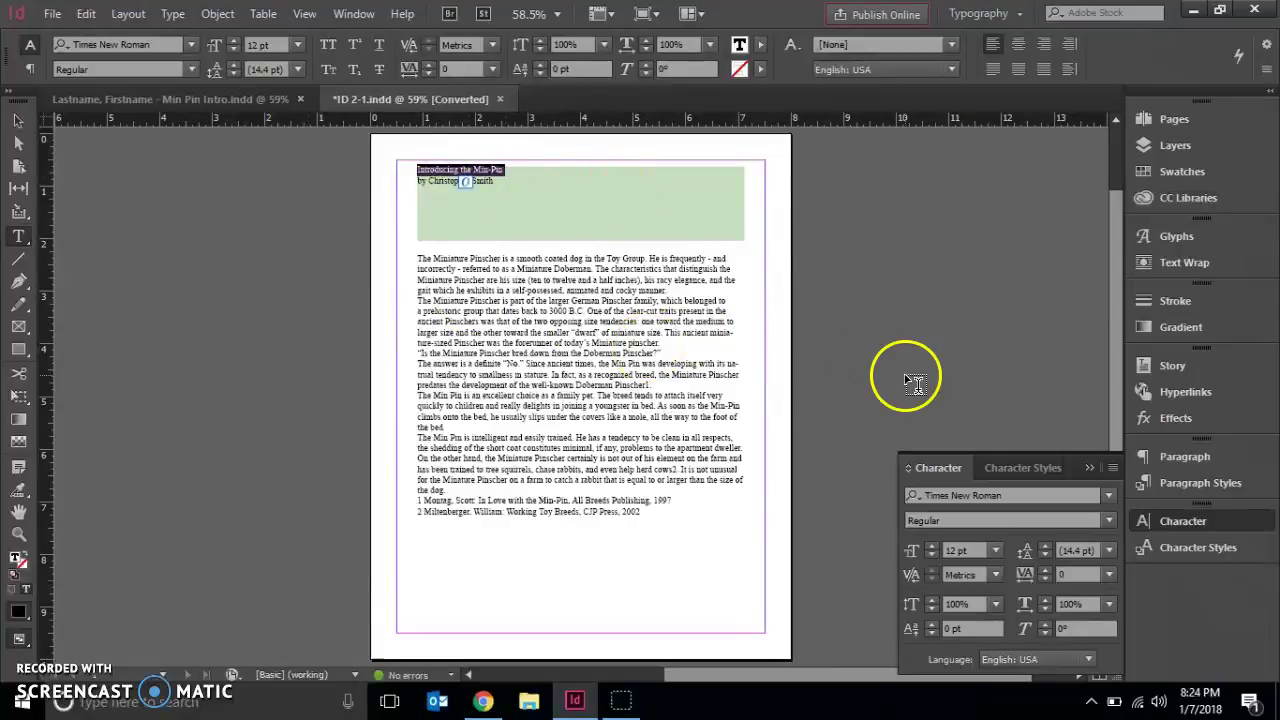
click(1107, 496)
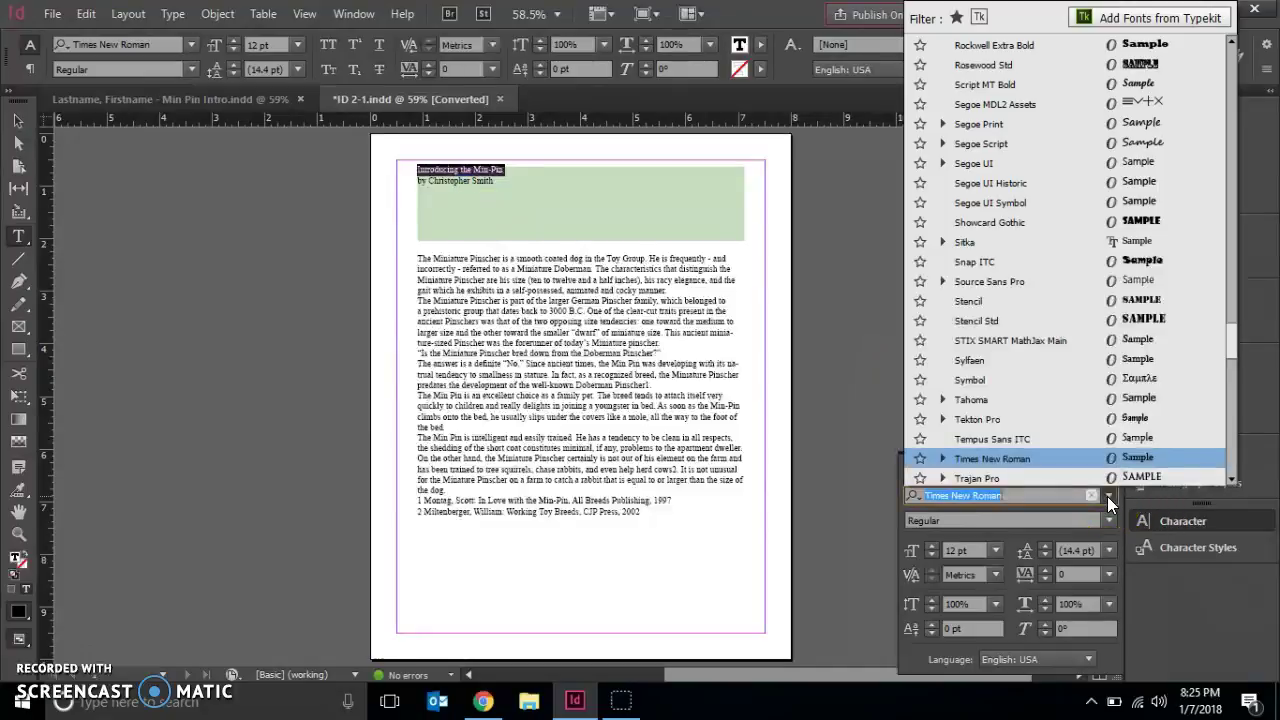
drag(1231, 315, 1235, 220)
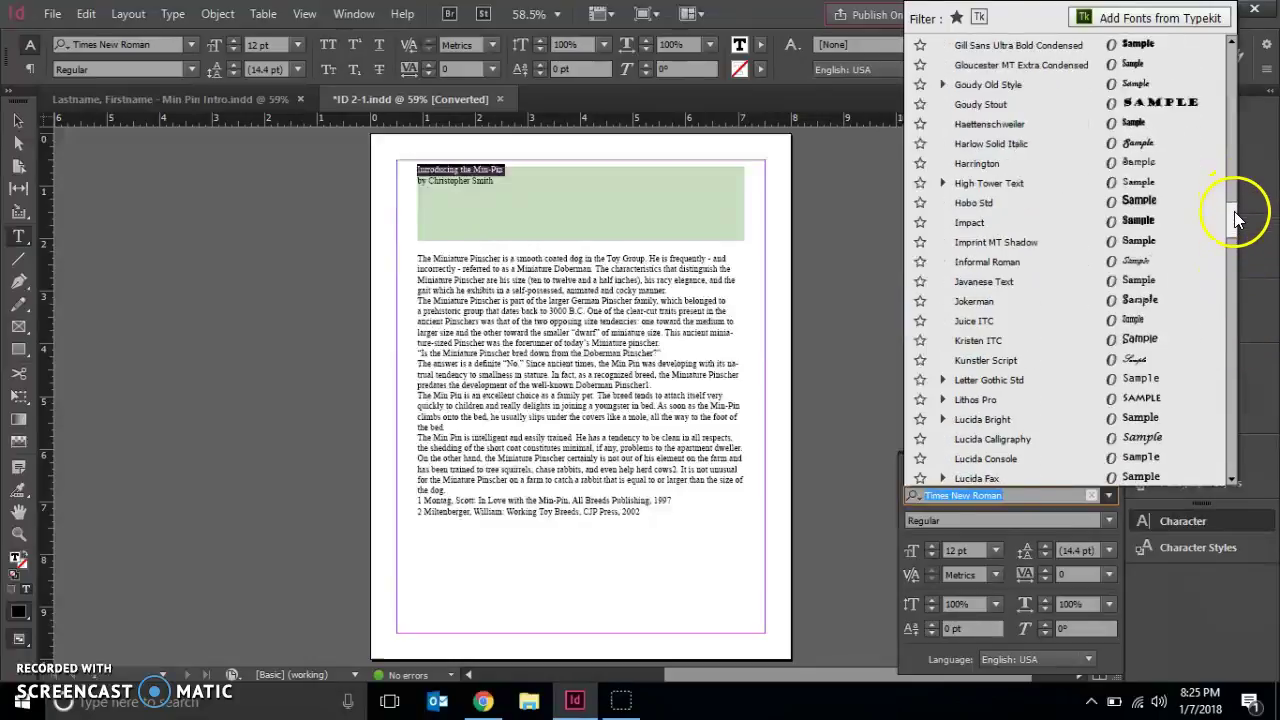
click(1034, 222)
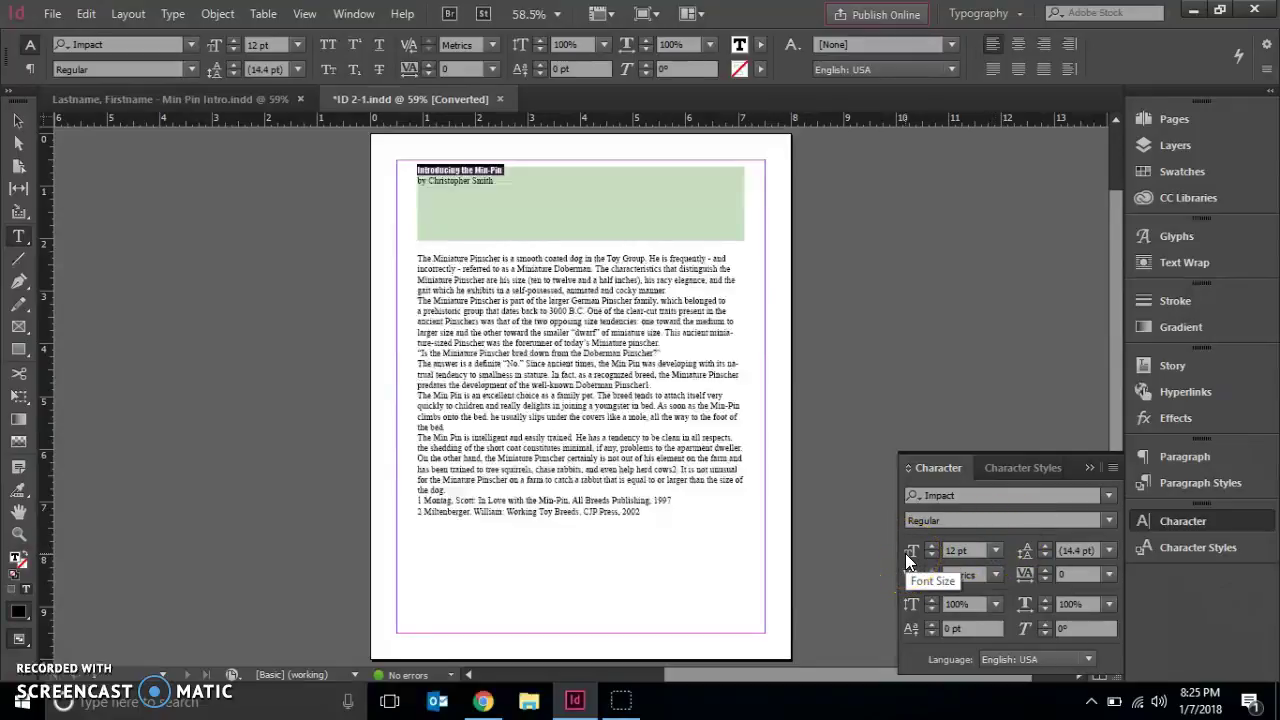
Set the title's font size to 48 pt
drag(945, 551, 995, 555)
click(995, 555)
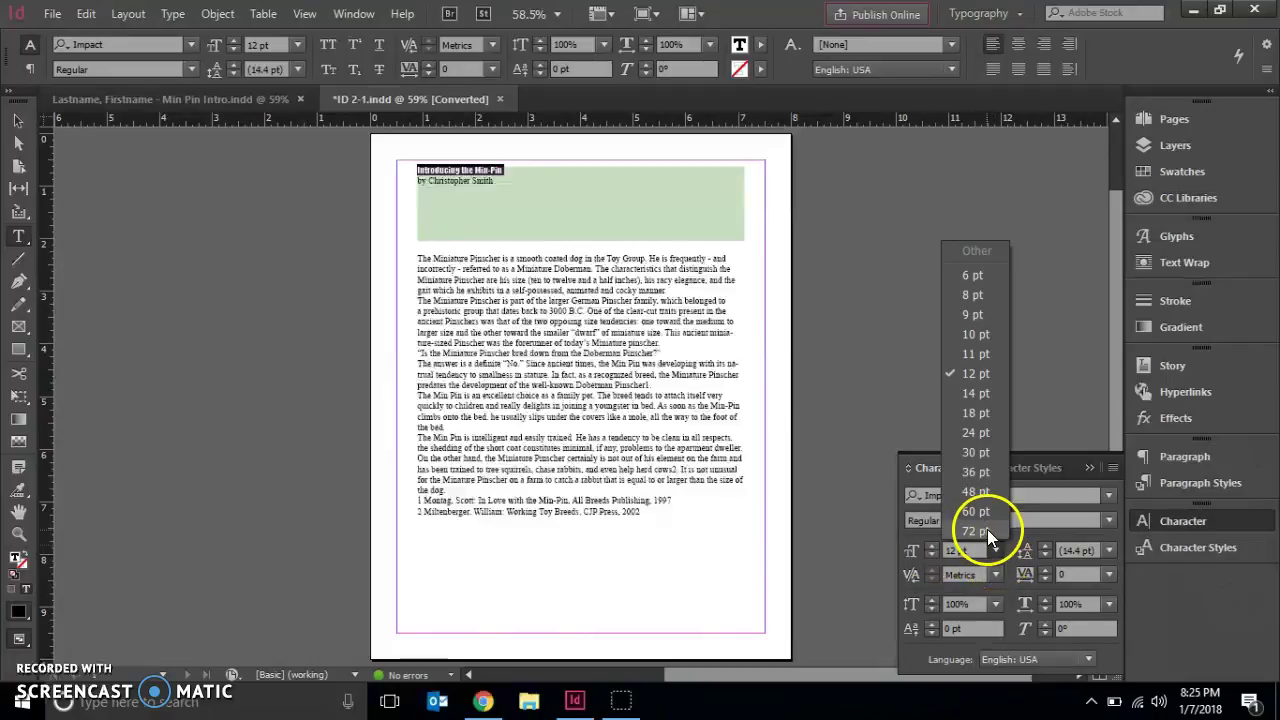
click(968, 489)
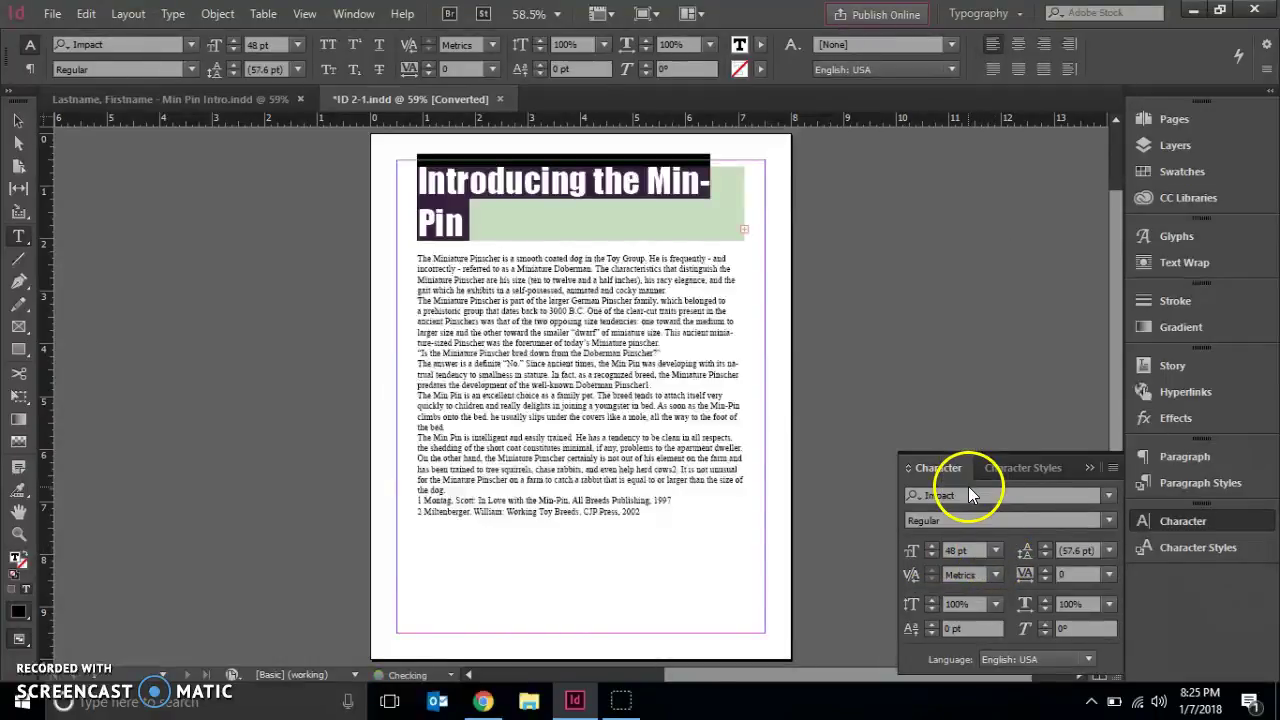
click(975, 554)
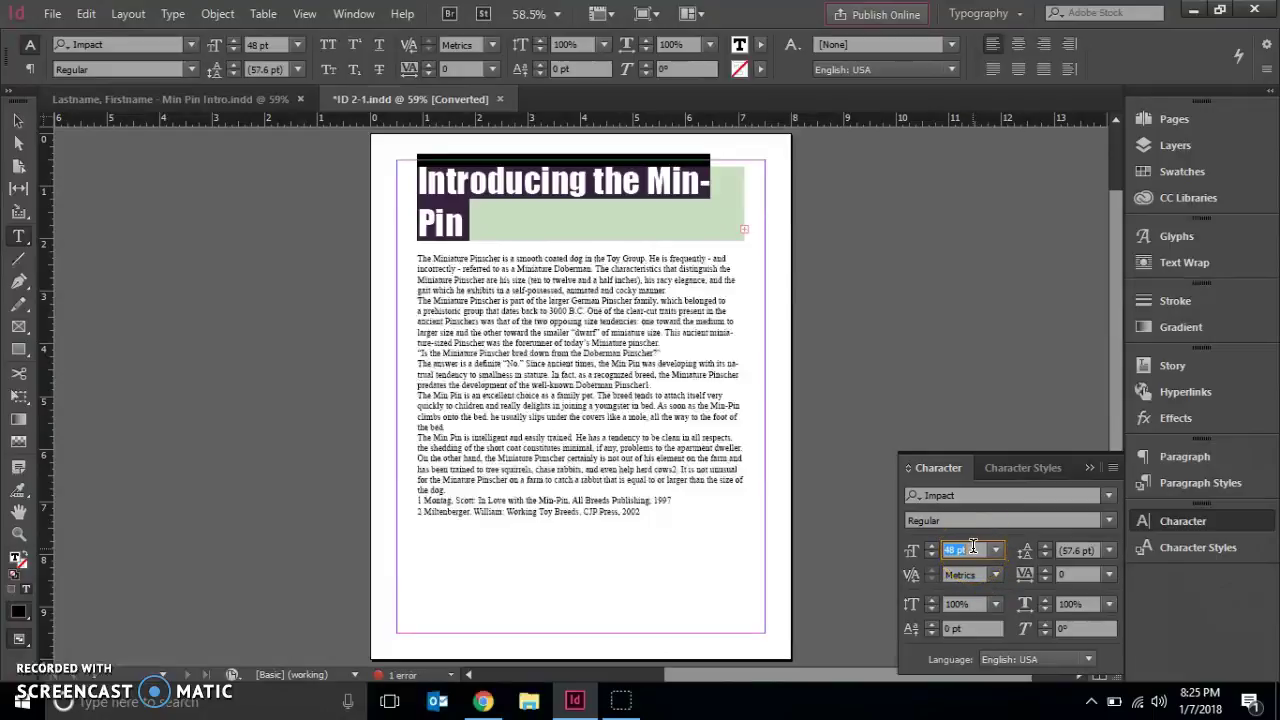
text(48)
key(Return)
click(625, 322)
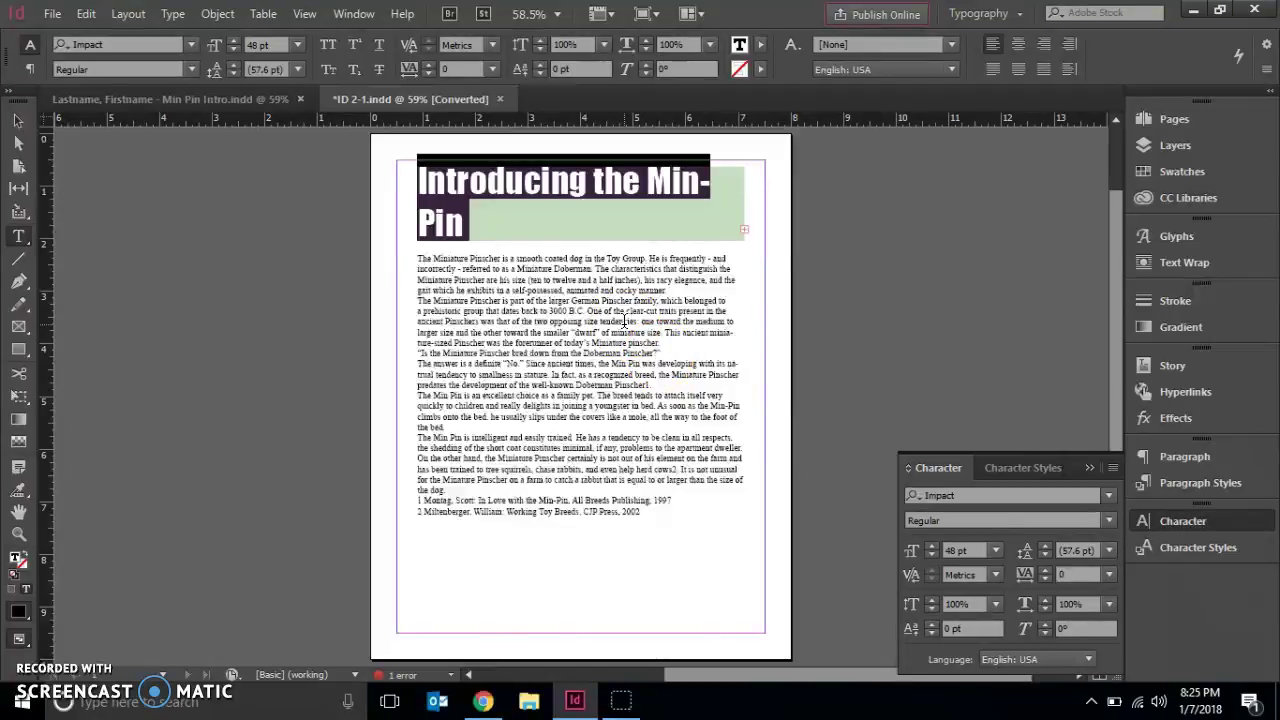
key(Escape)
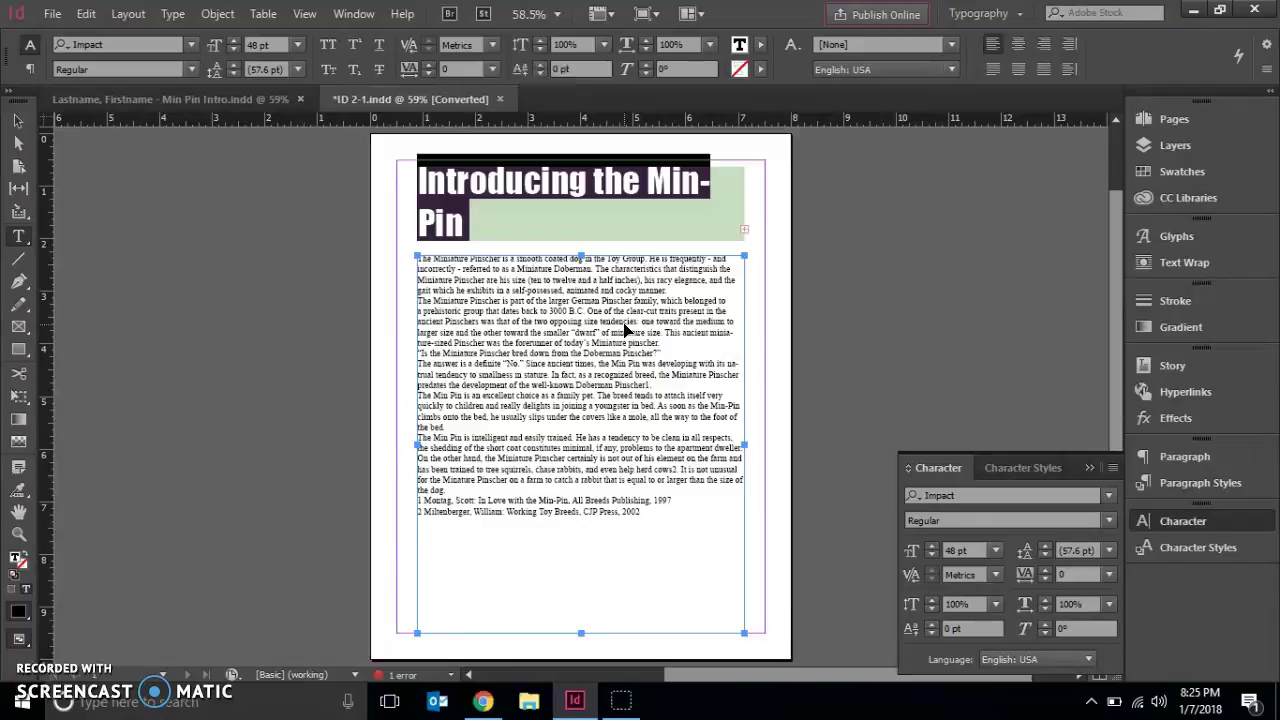
Reduce the title's font size in small increments to 38 pt and enlarge it back to 40 pt
key(alt+Right)
key(ctrl+shift+comma)
key(ctrl+shift+comma)
key(ctrl+shift+comma)
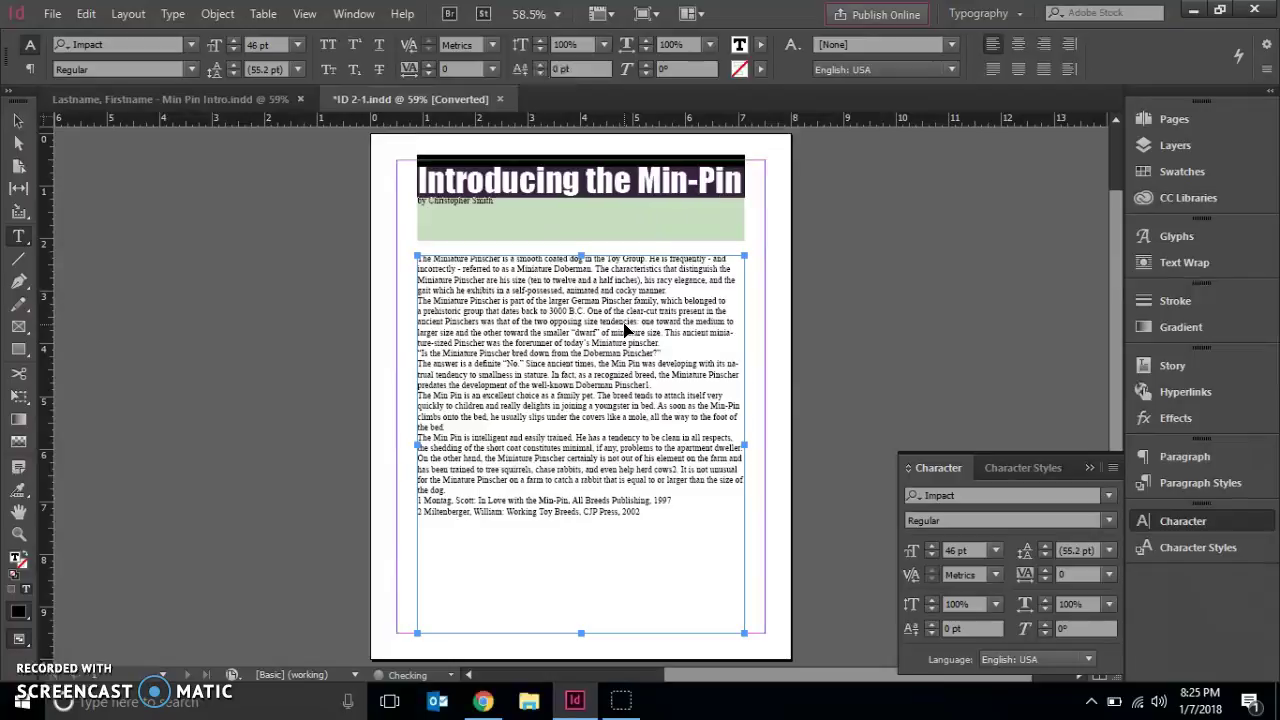
key(ctrl+shift+comma)
key(ctrl+shift+comma)
key(ctrl+shift+comma)
key(ctrl+shift+comma)
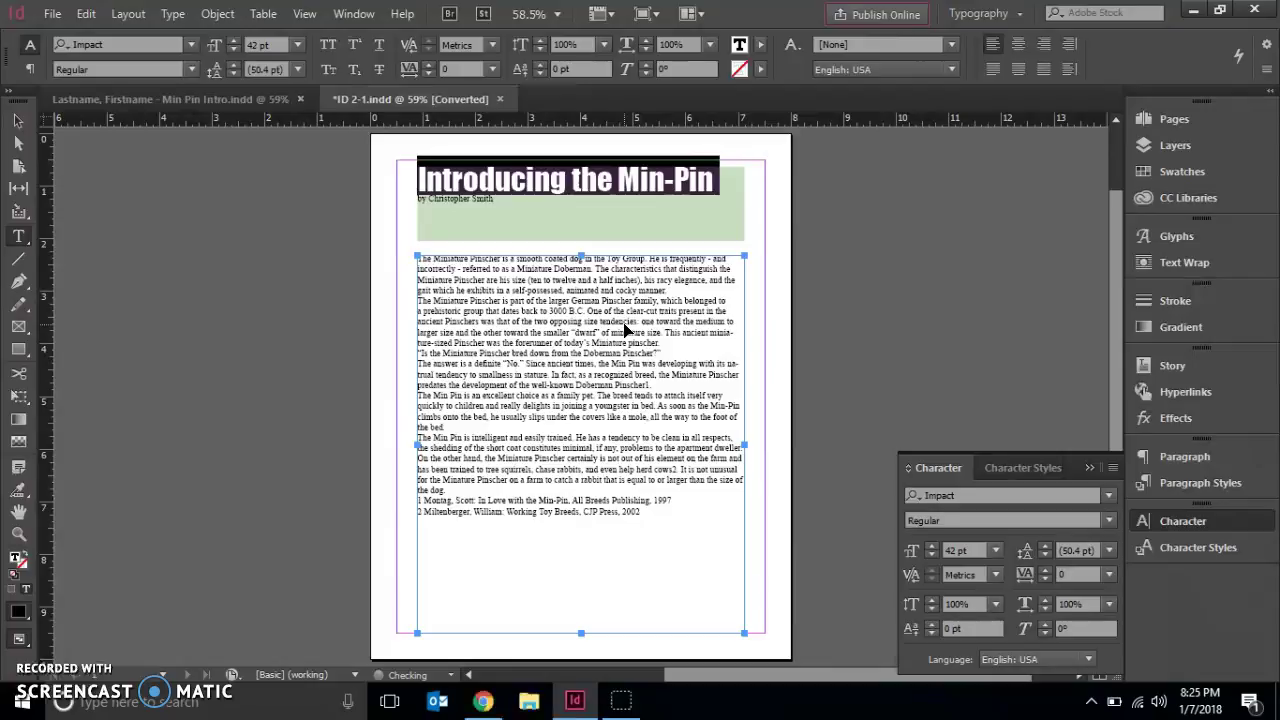
key(ctrl+shift+comma)
key(ctrl+shift+comma)
key(ctrl+shift+comma)
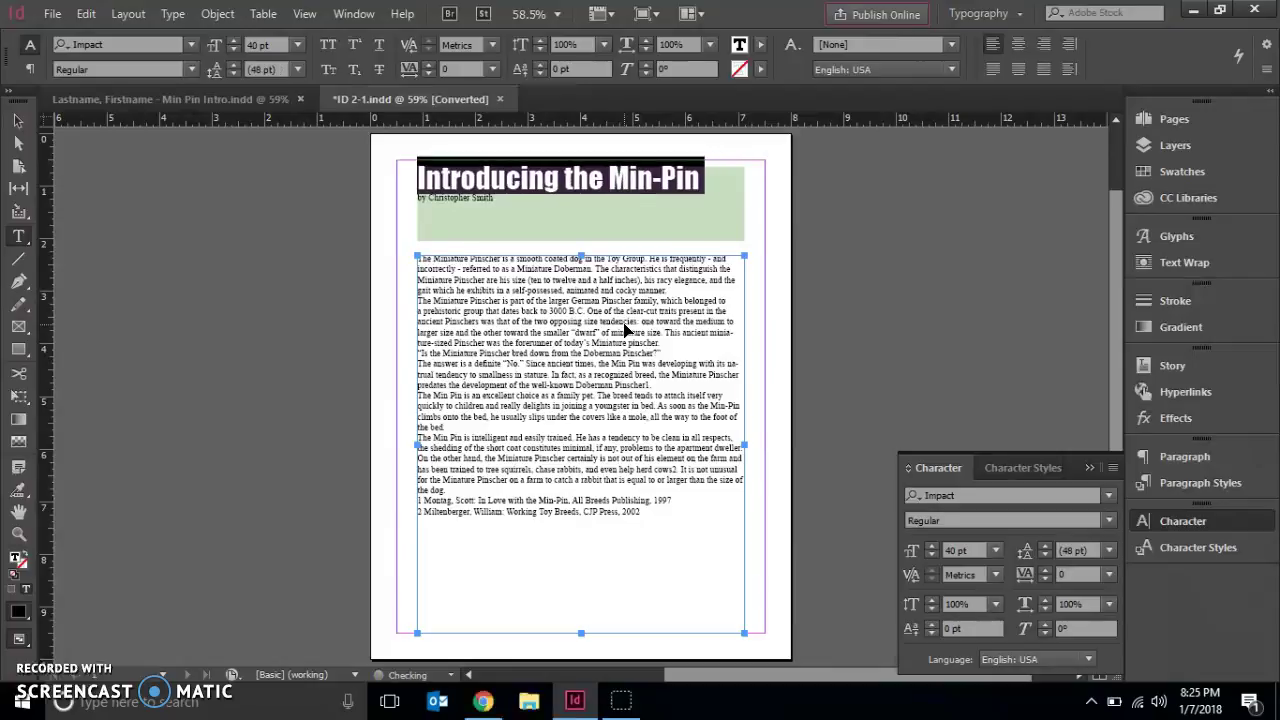
key(ctrl+shift+comma)
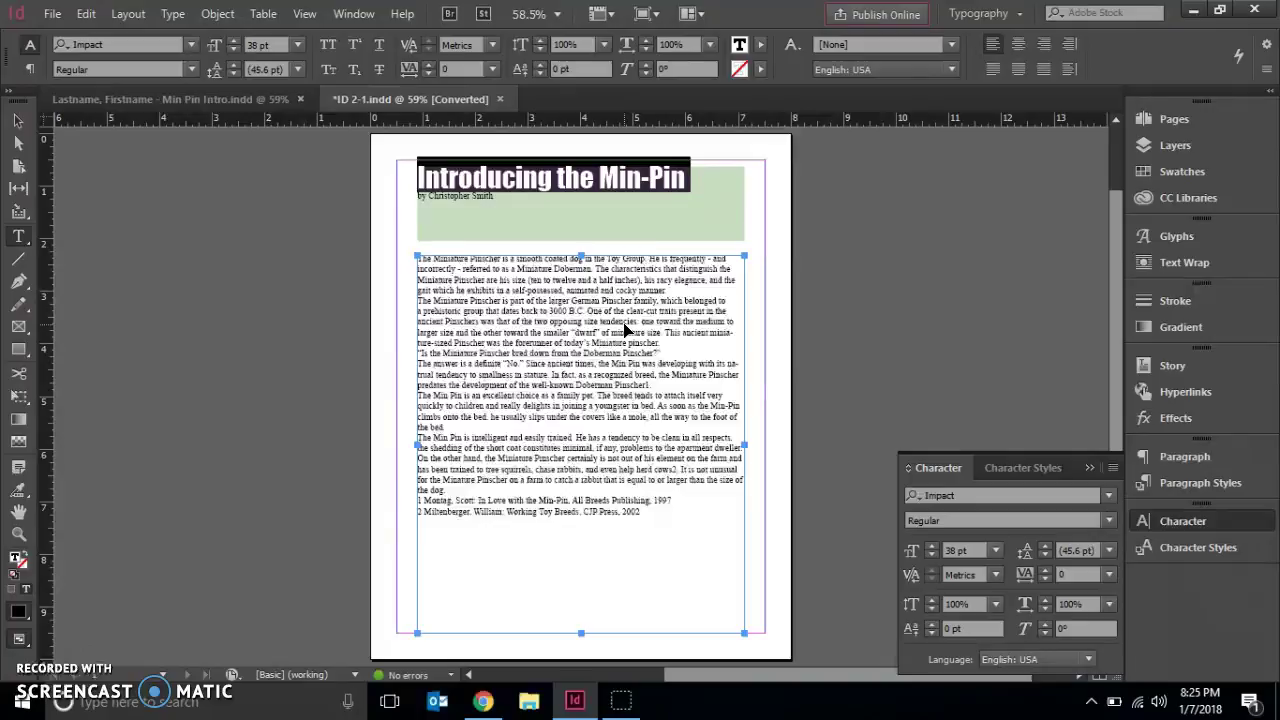
key(ctrl+shift+period)
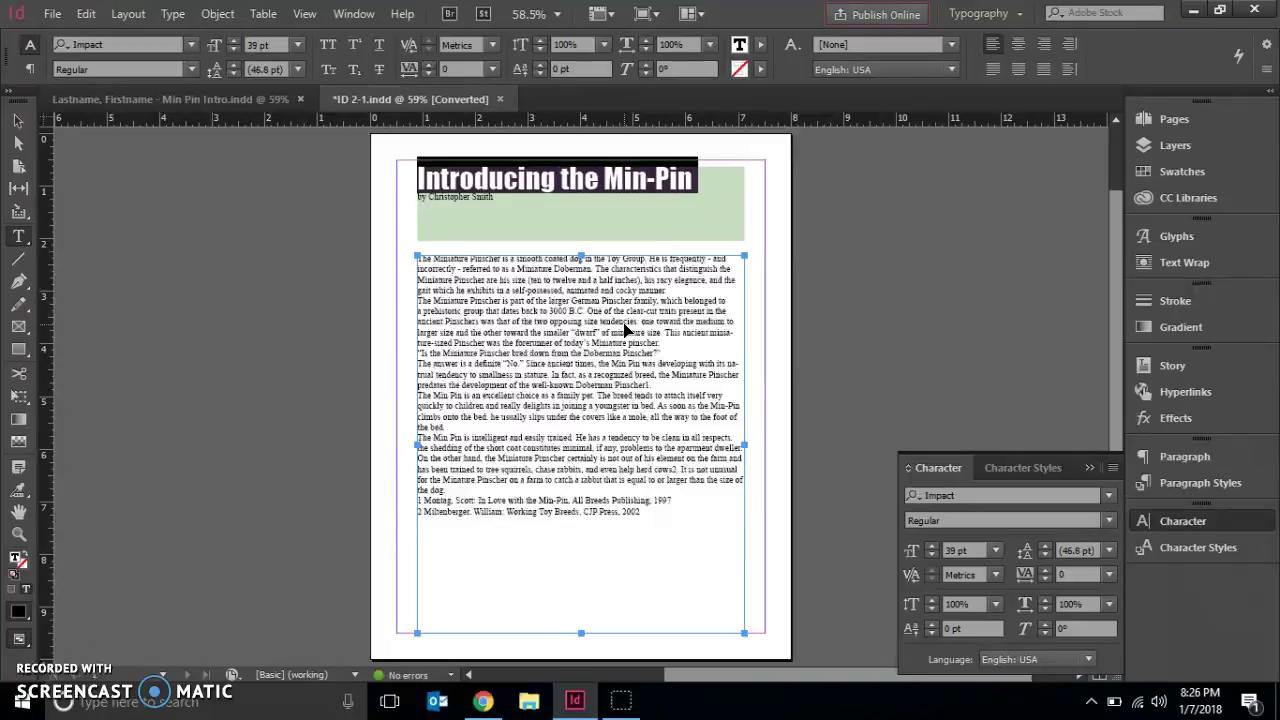
key(ctrl+shift+period)
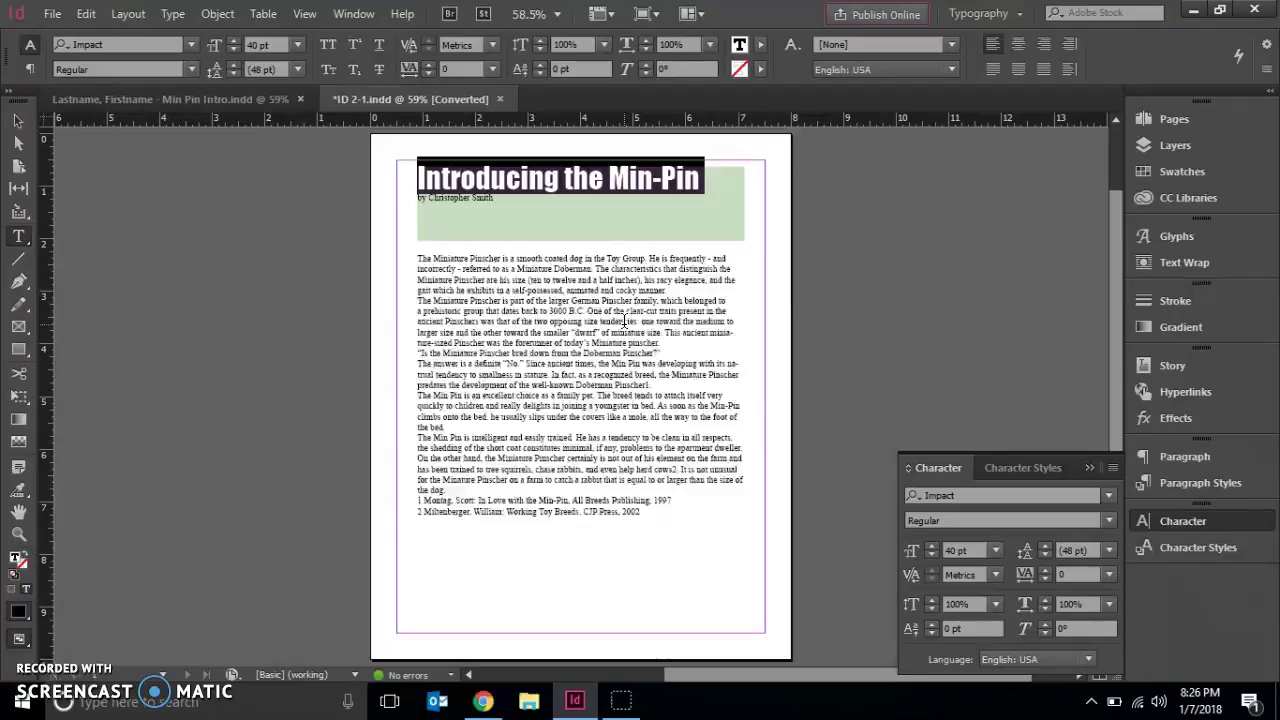
Select the whole byline under the title and change its font to Garamond
click(422, 196)
triple_click(423, 196)
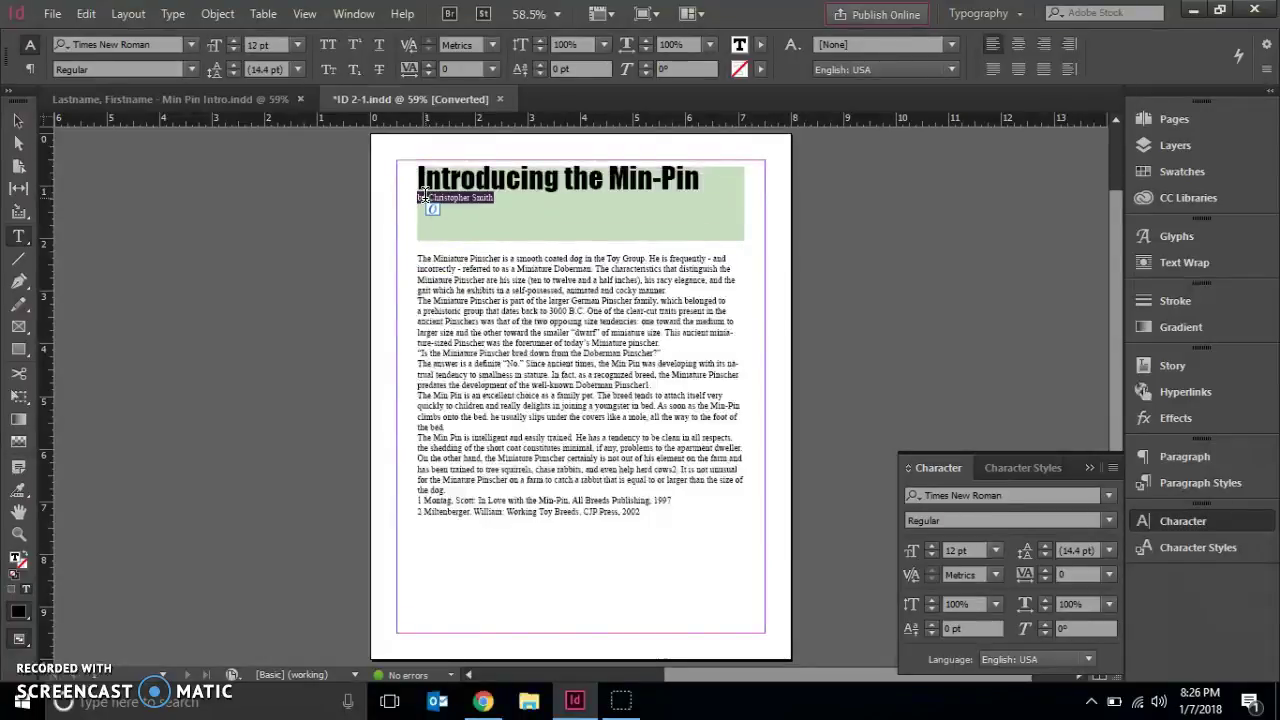
click(1109, 496)
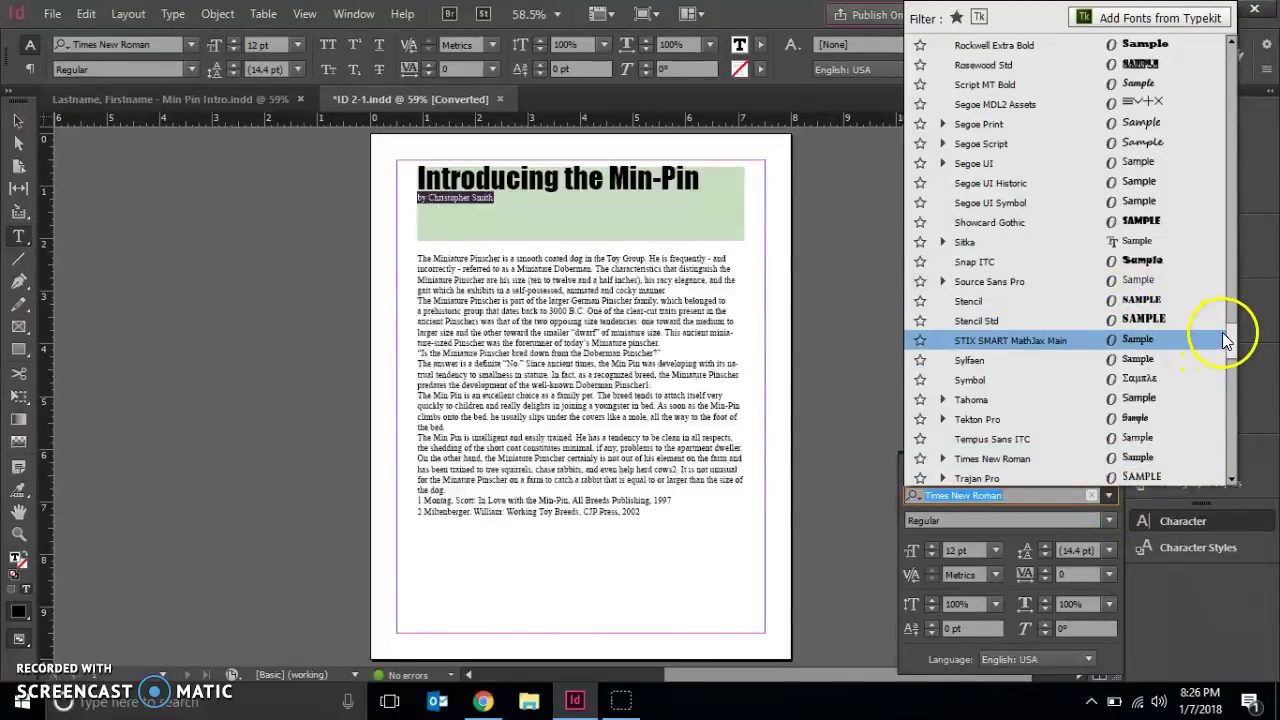
drag(1230, 337, 1240, 202)
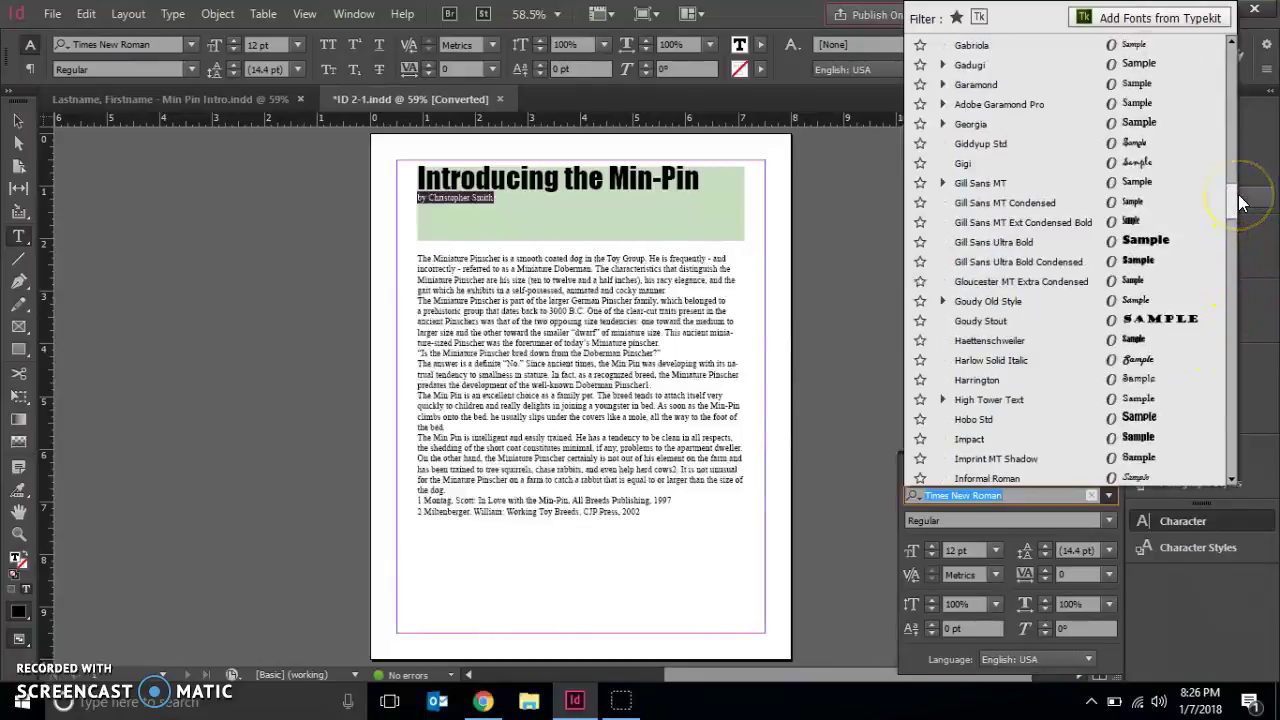
click(992, 84)
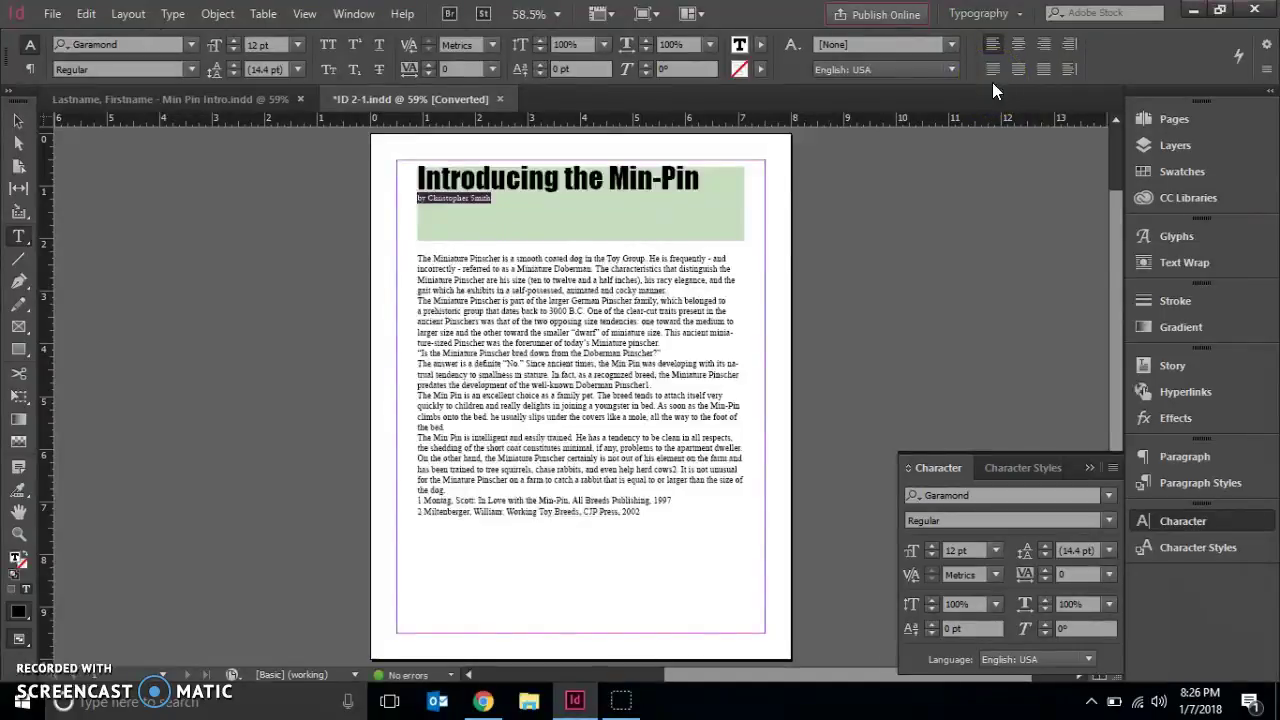
Set the byline's font style to Italic and its size to 18 pt
click(1109, 521)
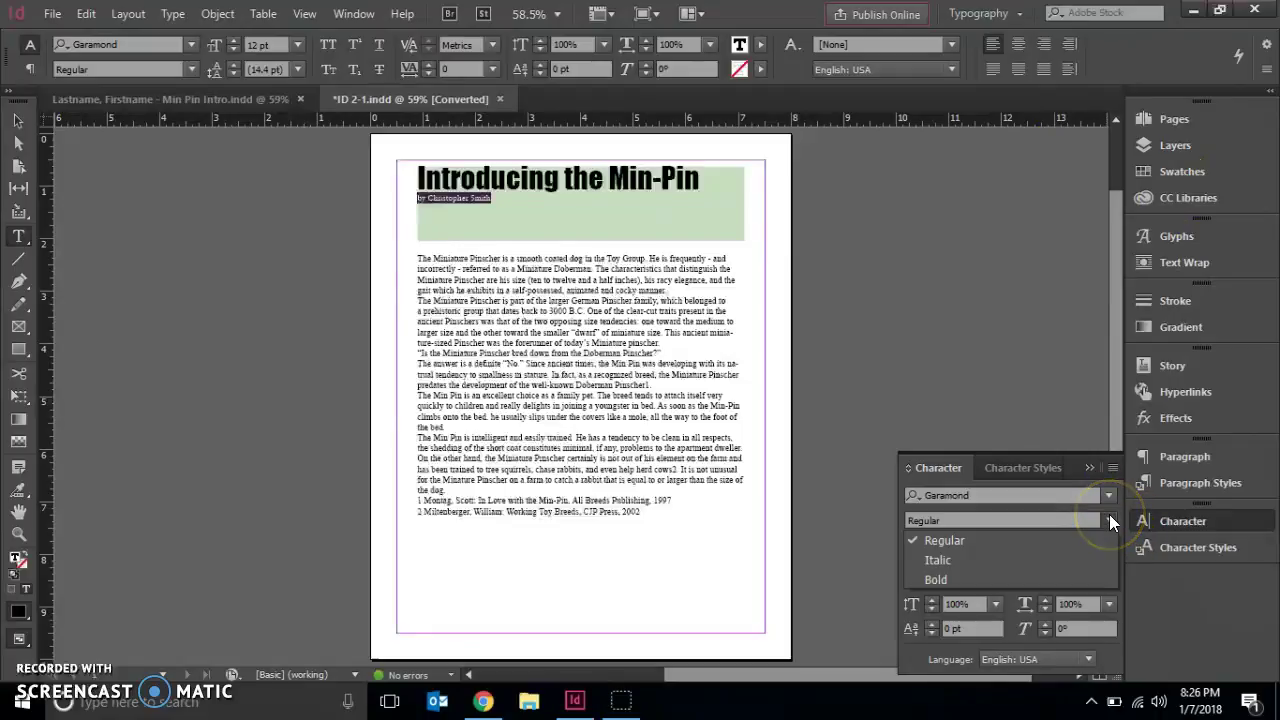
click(990, 562)
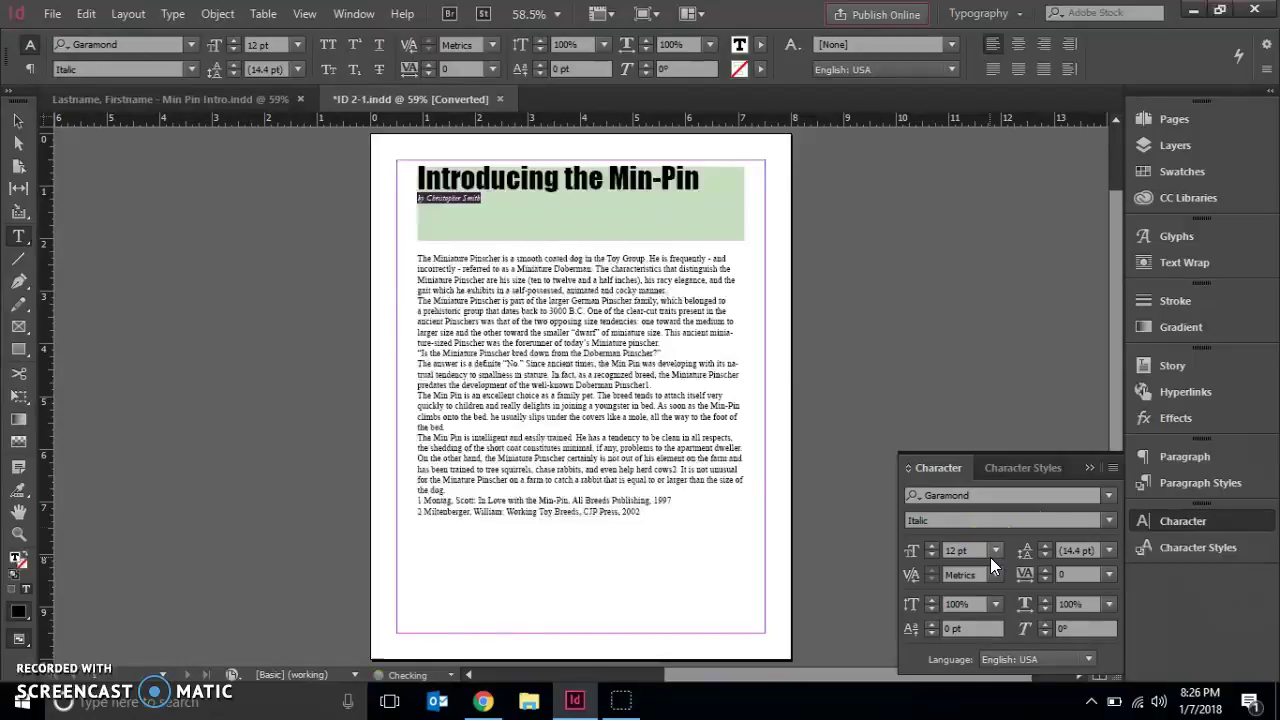
click(998, 556)
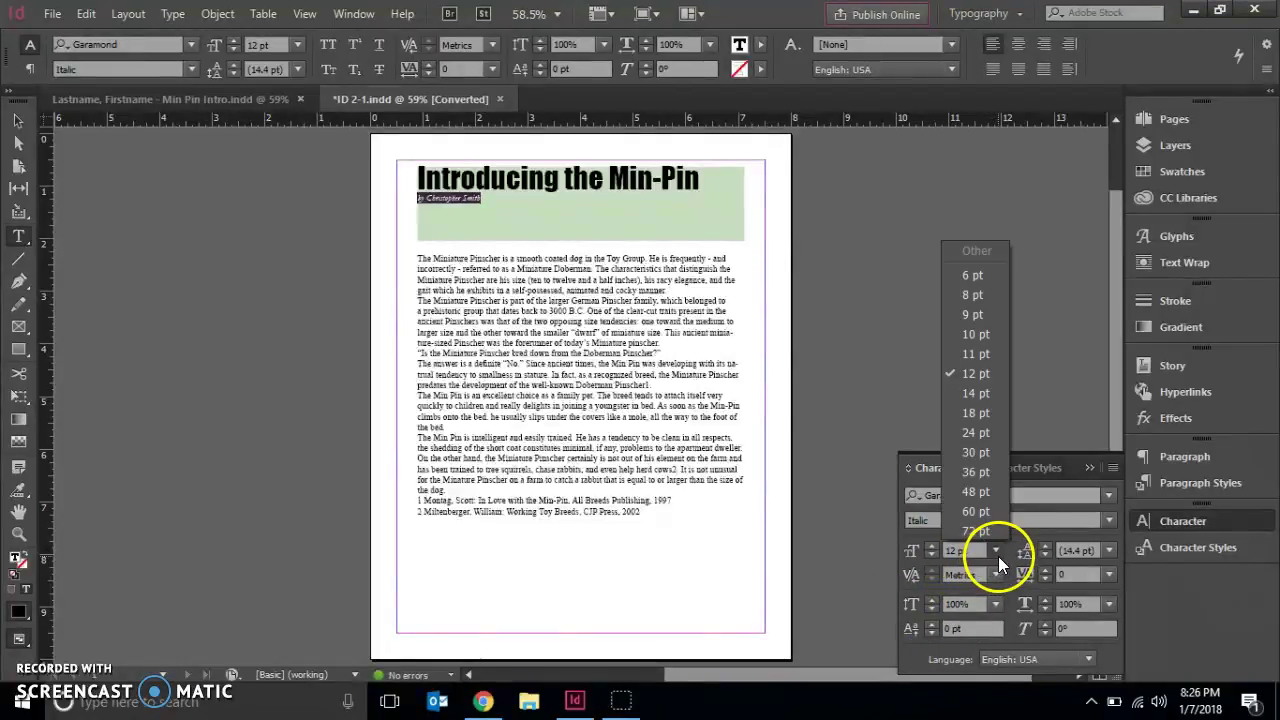
click(978, 413)
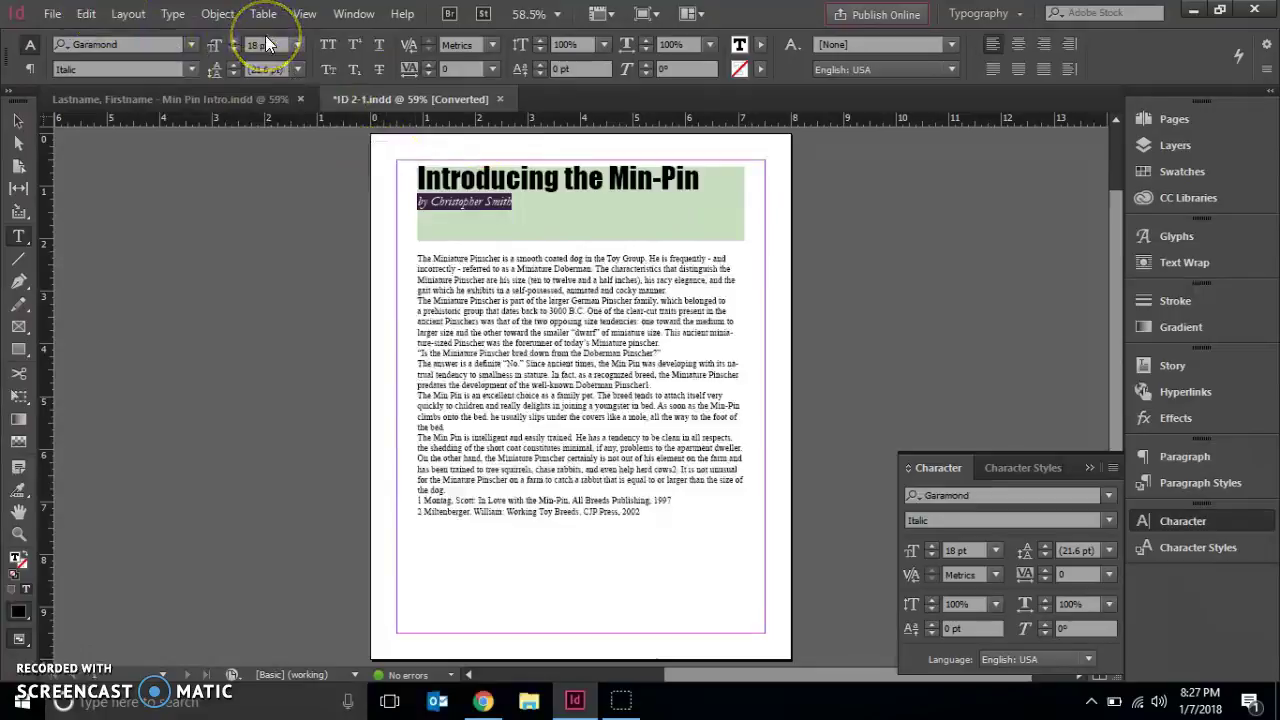
Select the green title frame and set its vertical justification to Center in the Text Frame Options
click(17, 121)
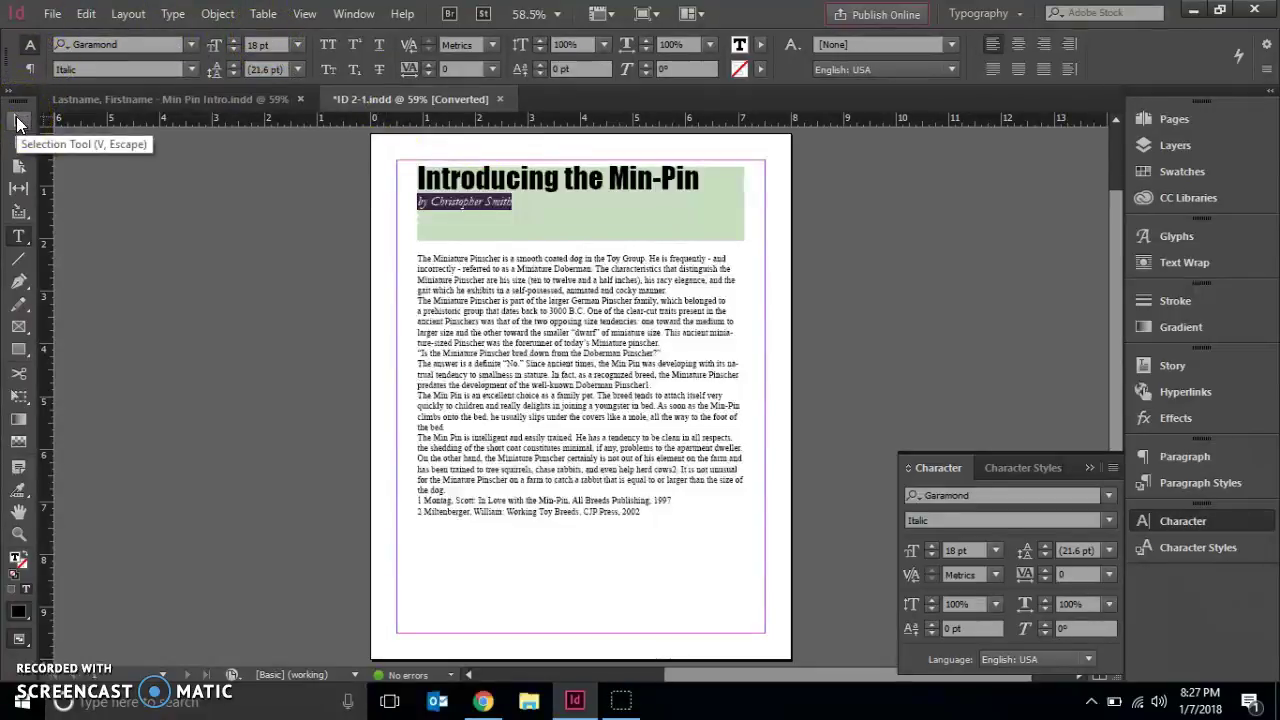
click(17, 121)
click(620, 218)
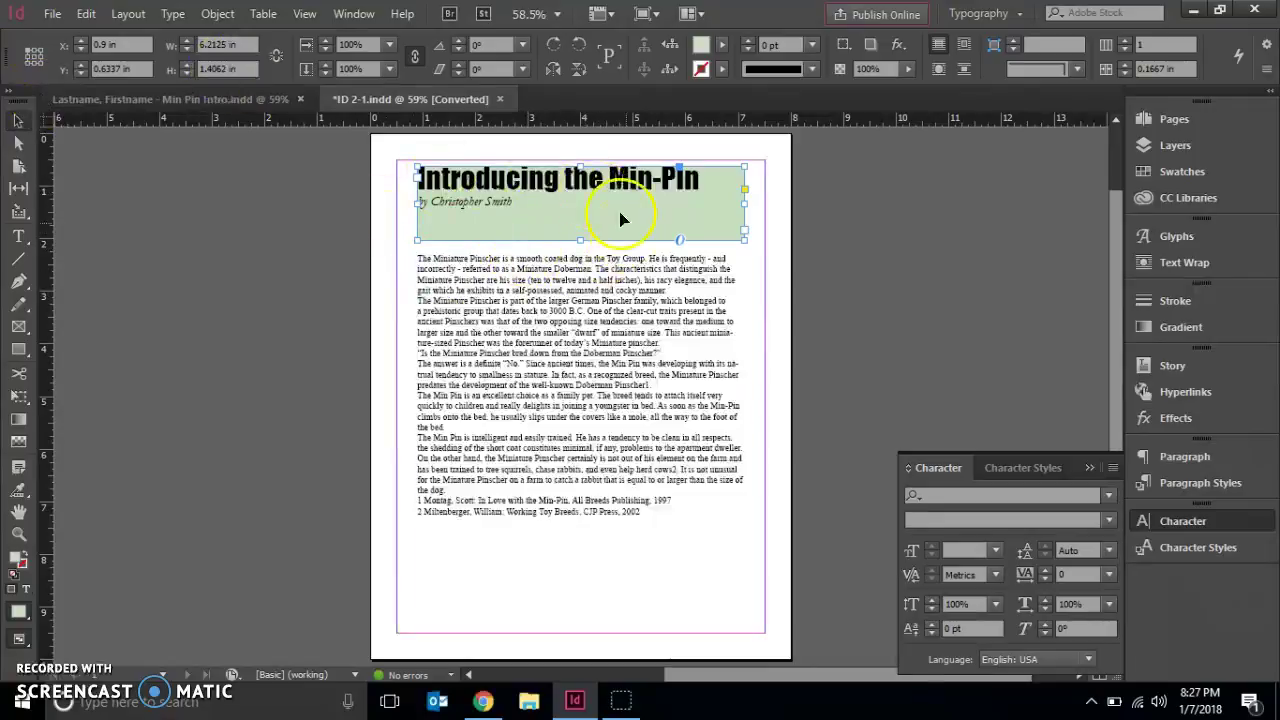
click(603, 216)
click(217, 14)
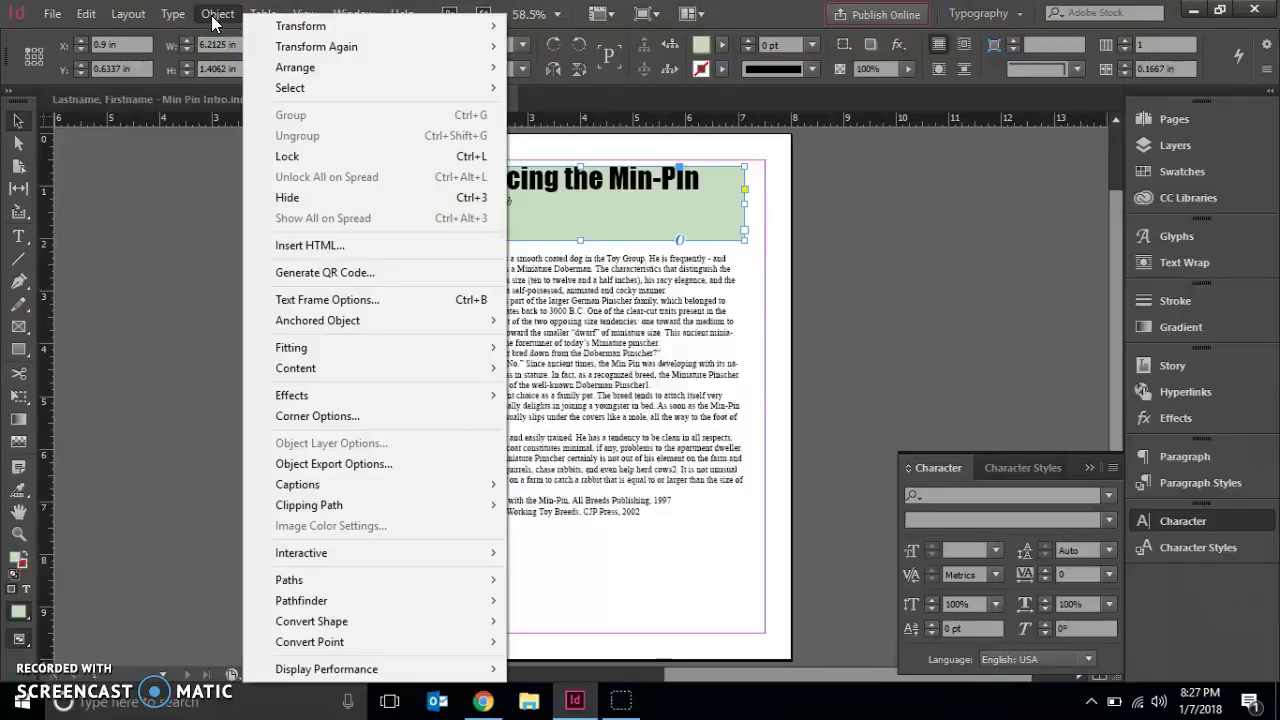
click(329, 280)
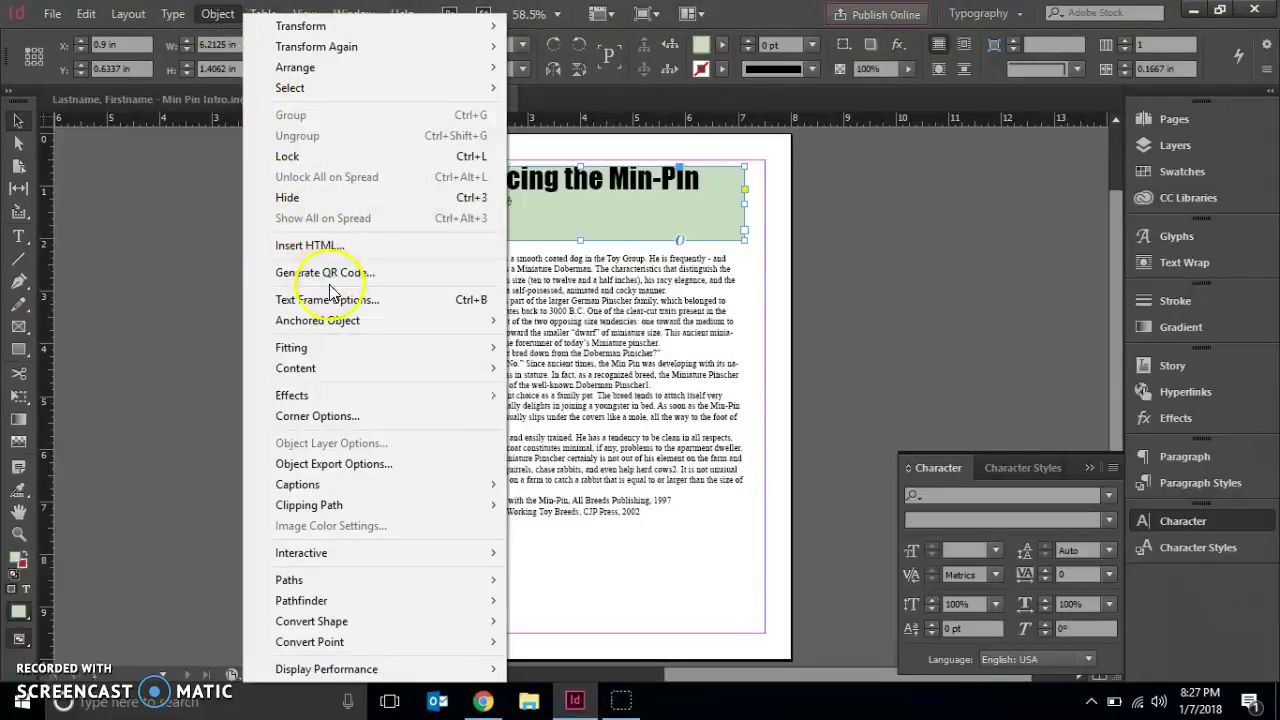
click(331, 297)
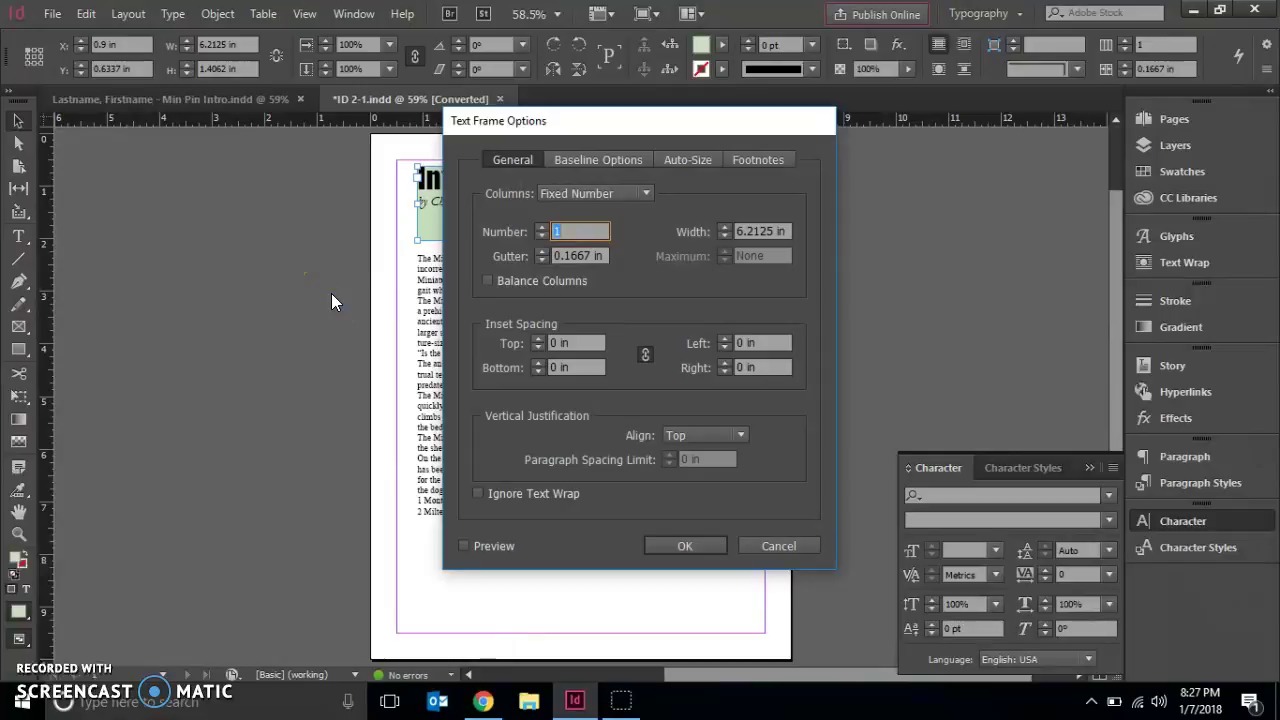
click(510, 386)
click(699, 439)
click(700, 475)
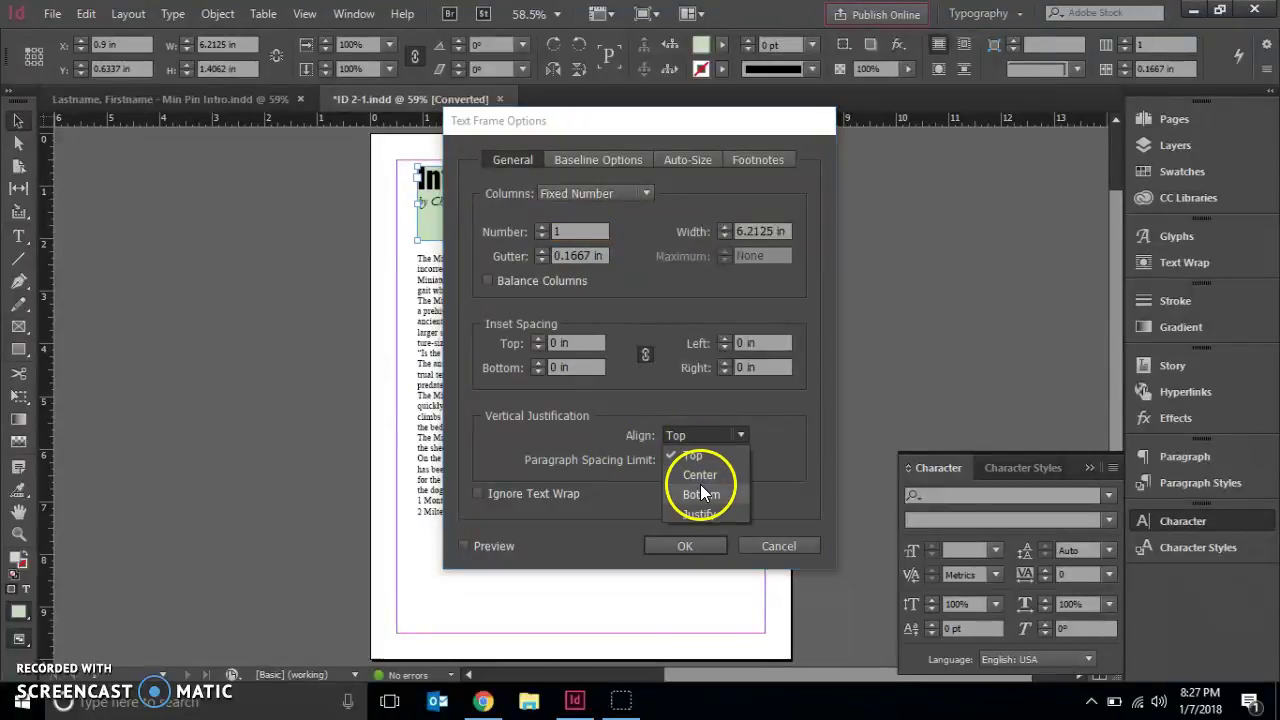
click(684, 546)
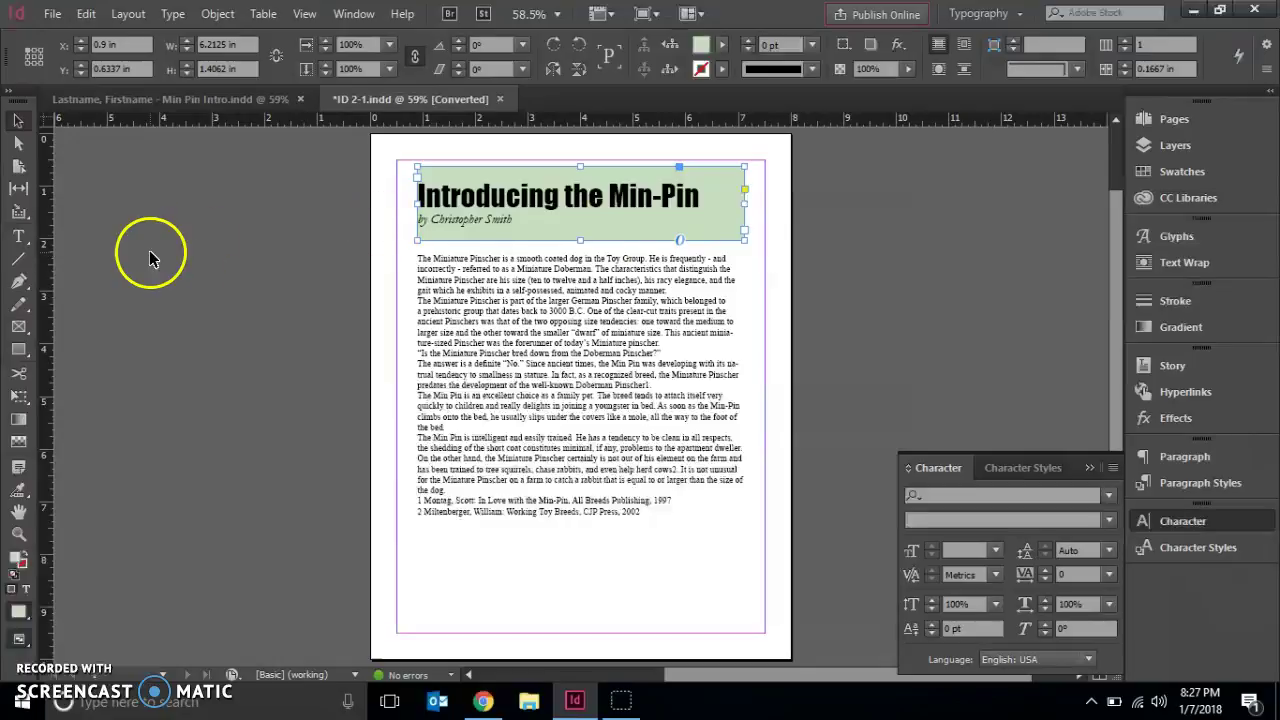
Zoom in on the green title frame and select the whole title line "Introducing the Min-Pin"
click(17, 537)
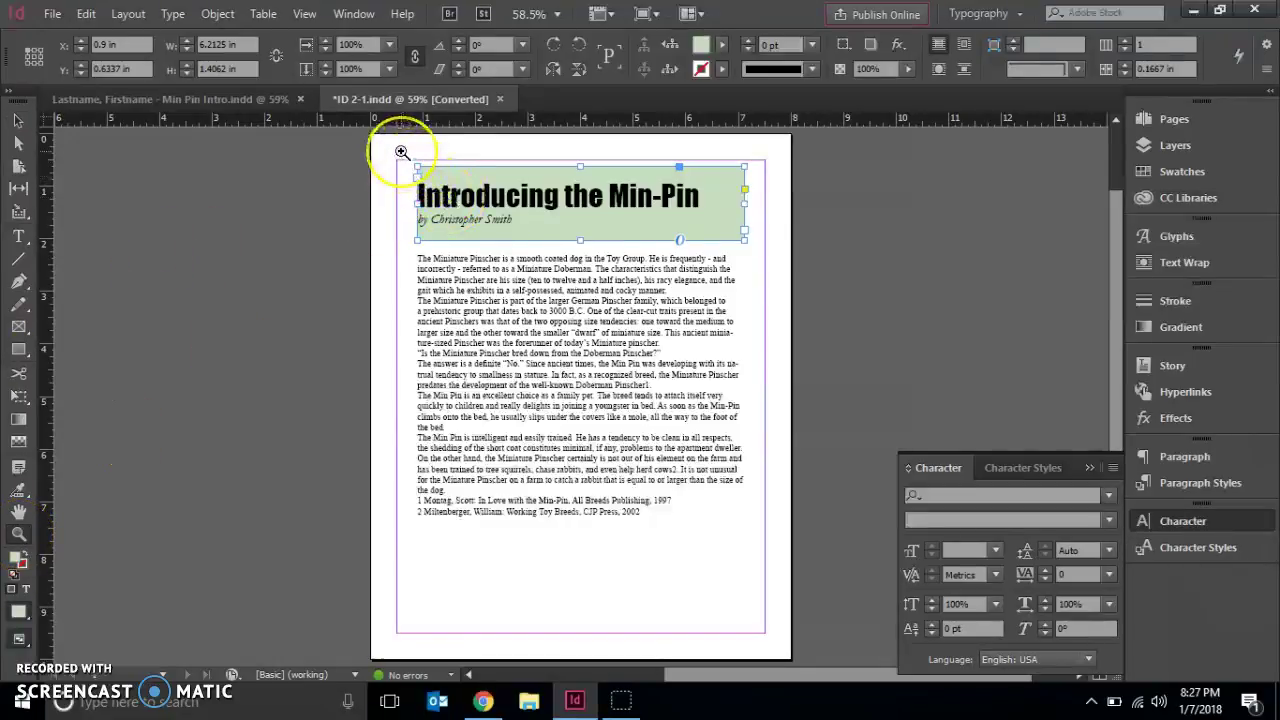
drag(401, 151, 759, 255)
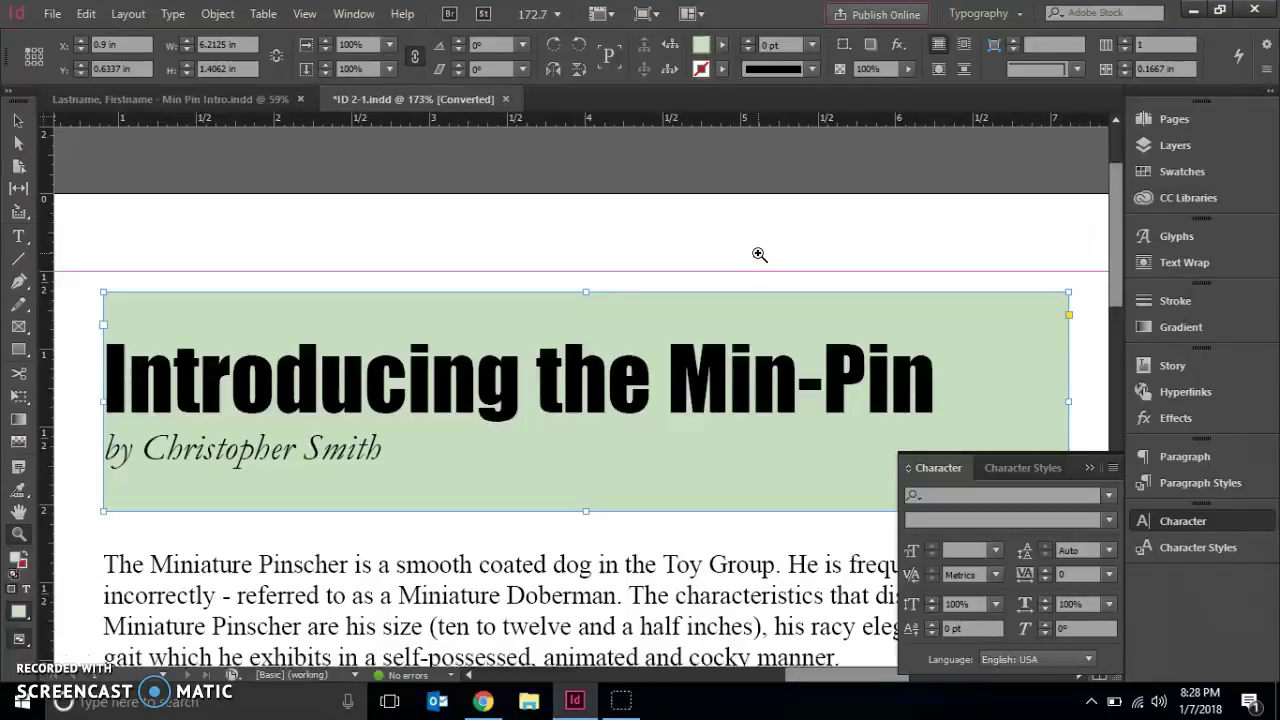
click(18, 236)
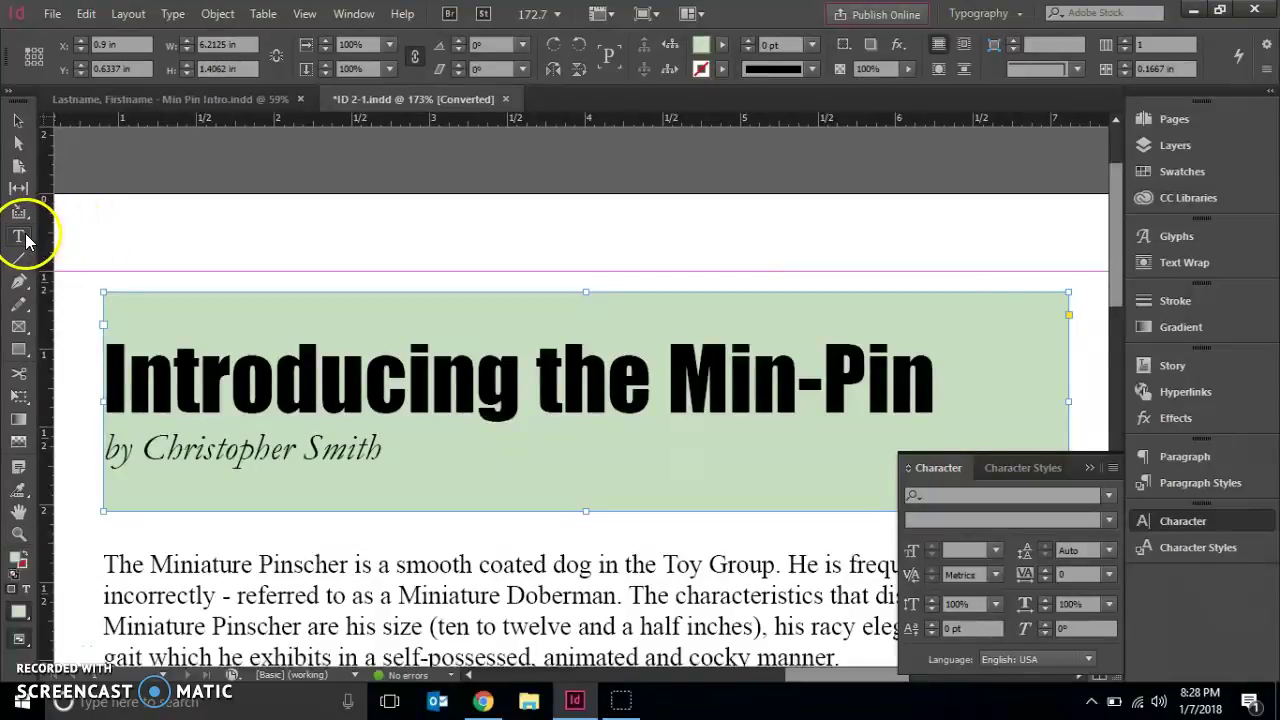
click(184, 383)
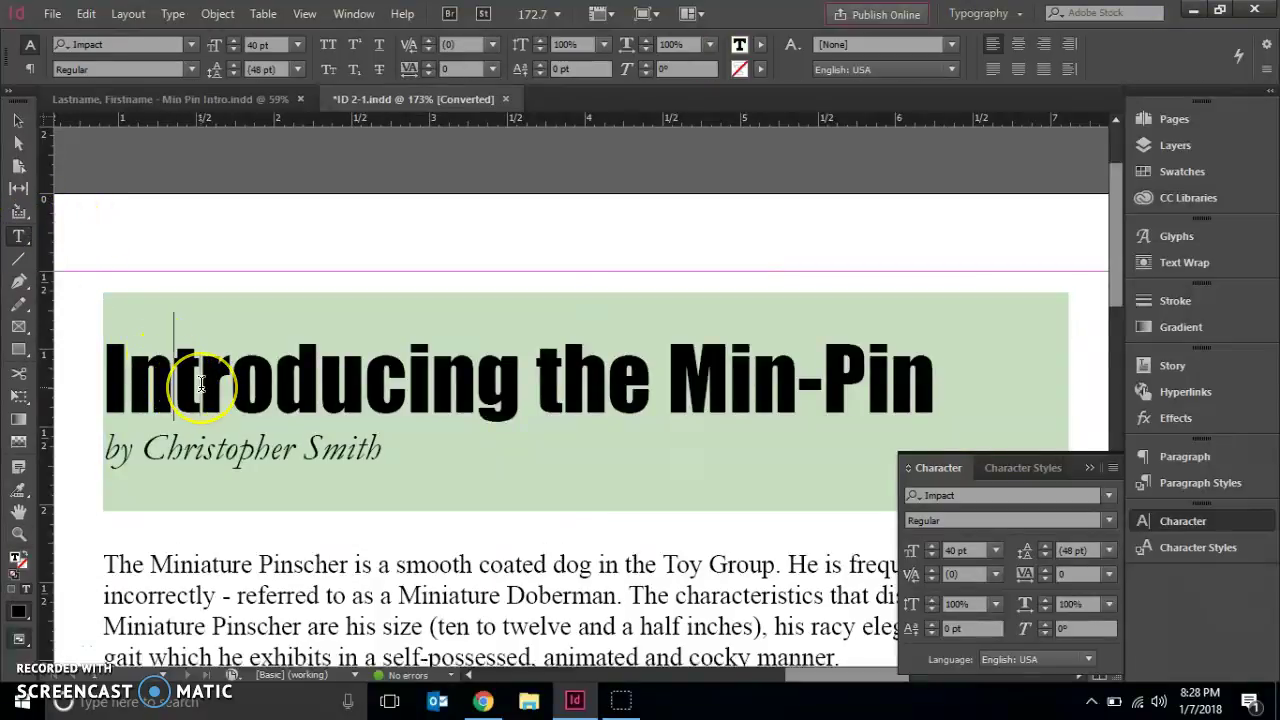
triple_click(199, 383)
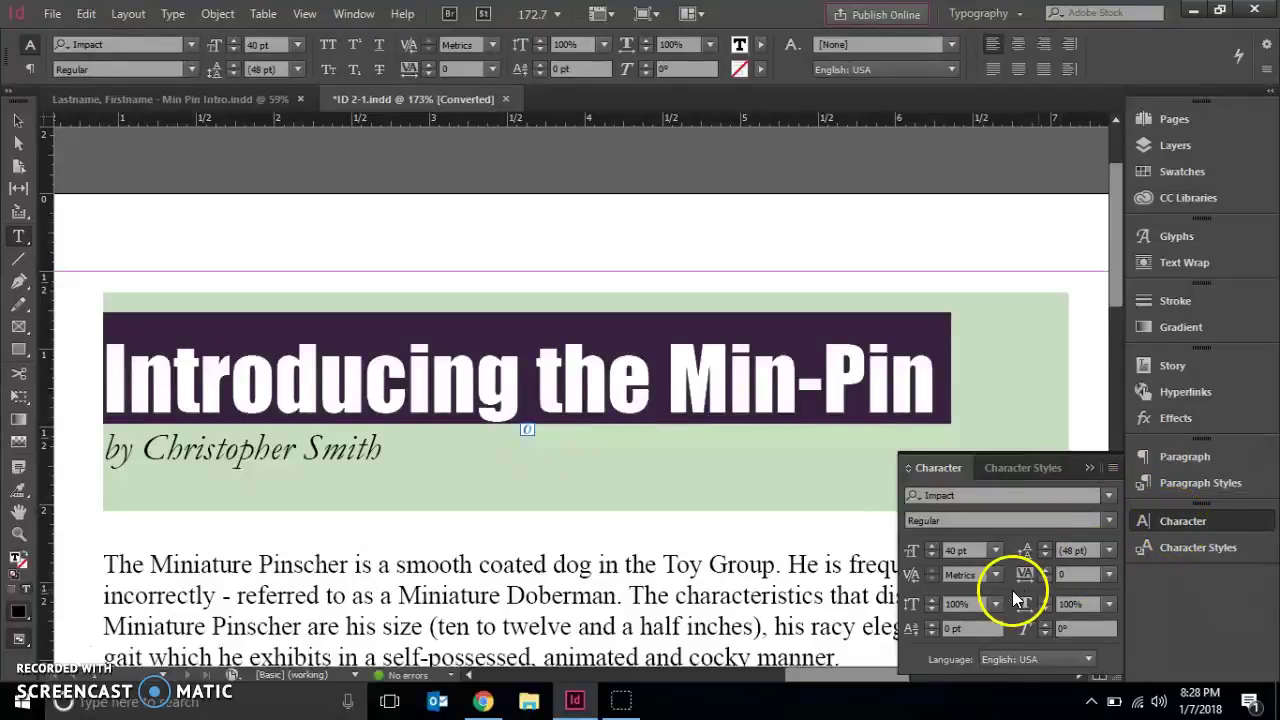
Try a tracking value of 200 on the selected title
click(909, 553)
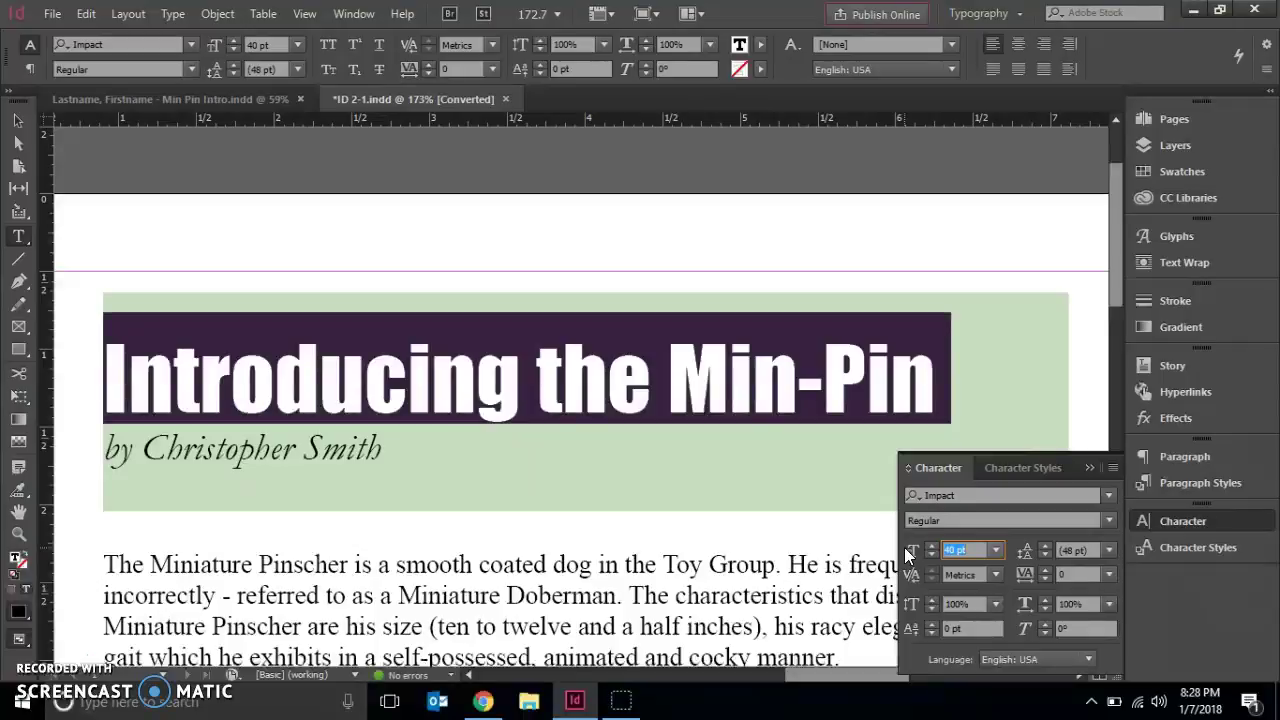
click(911, 562)
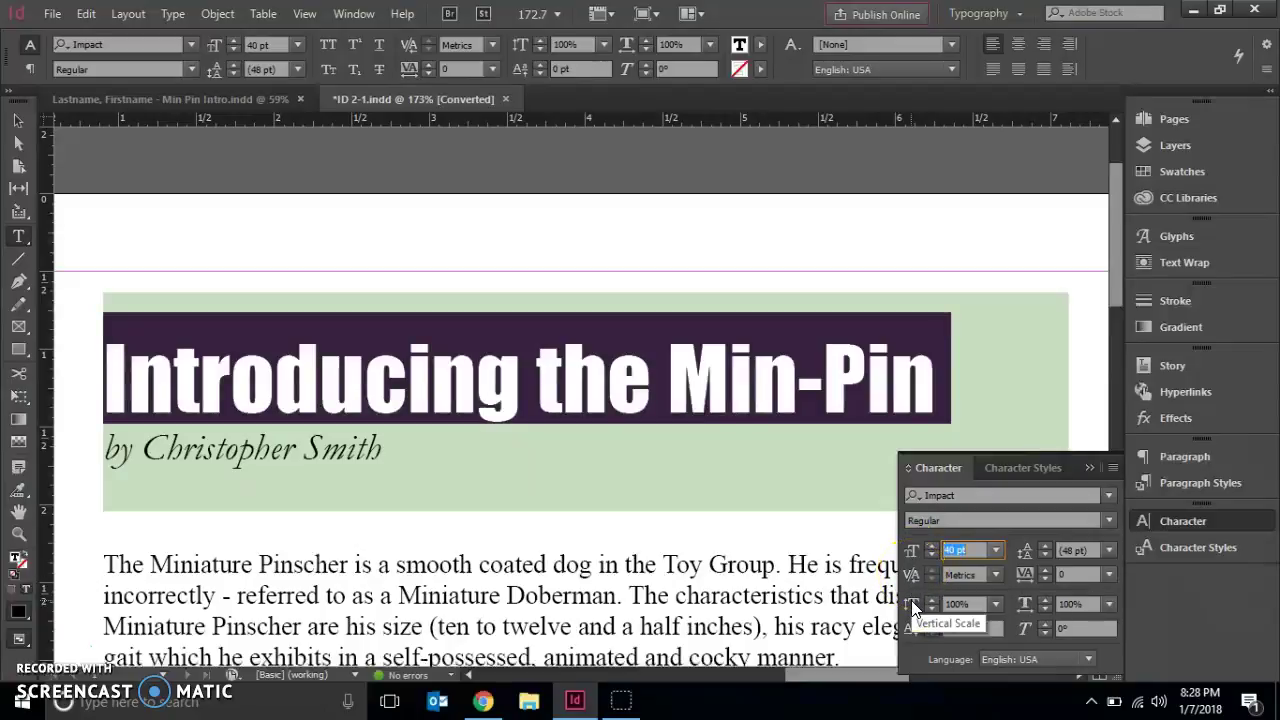
click(1004, 577)
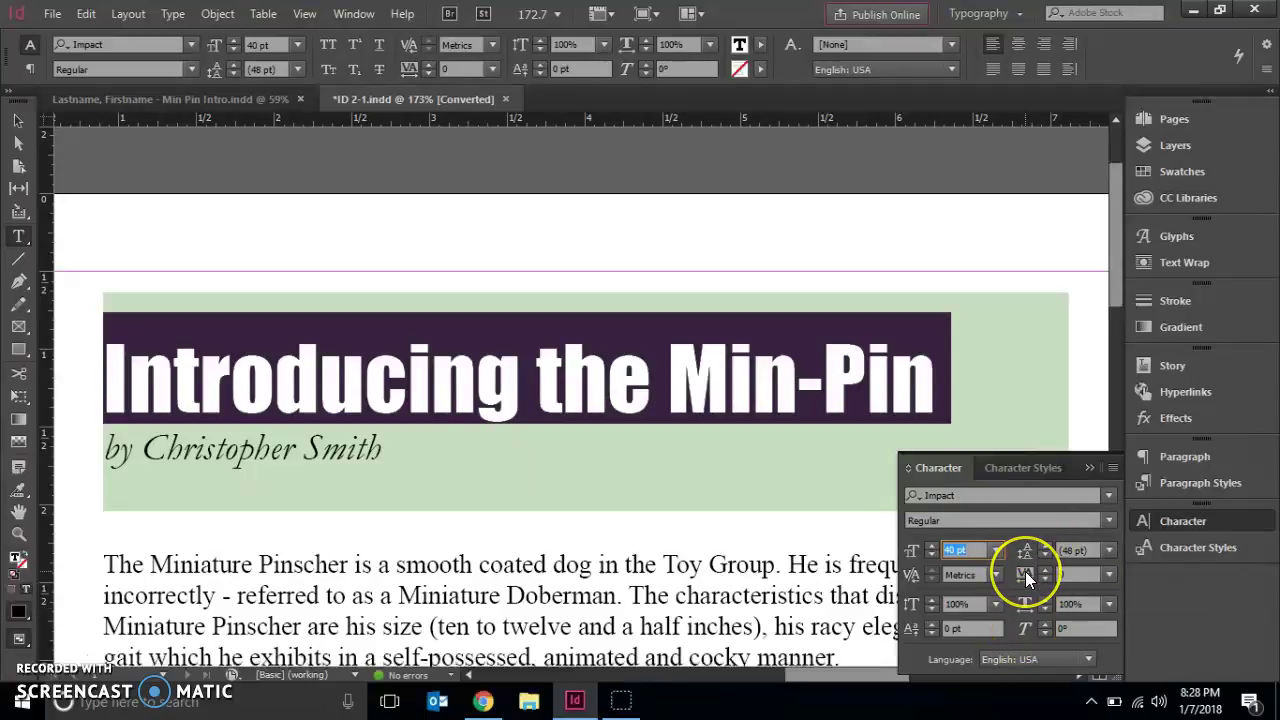
click(1025, 571)
click(1025, 571)
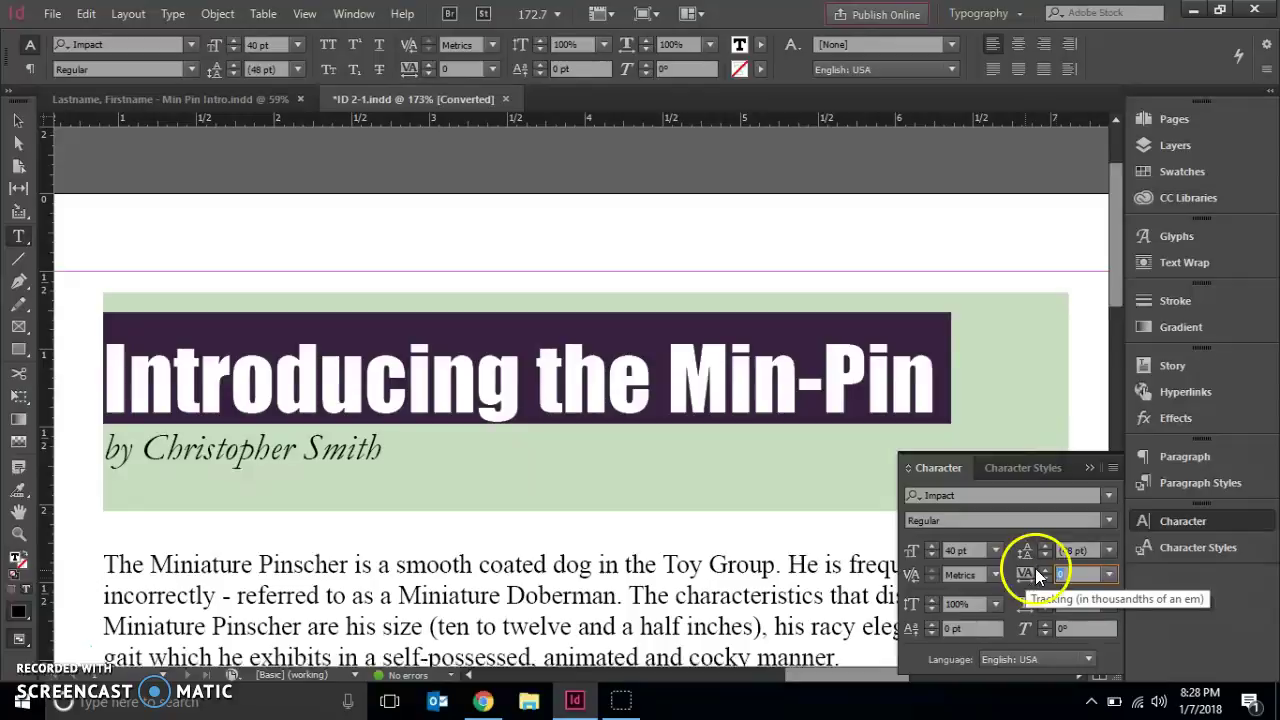
text(200)
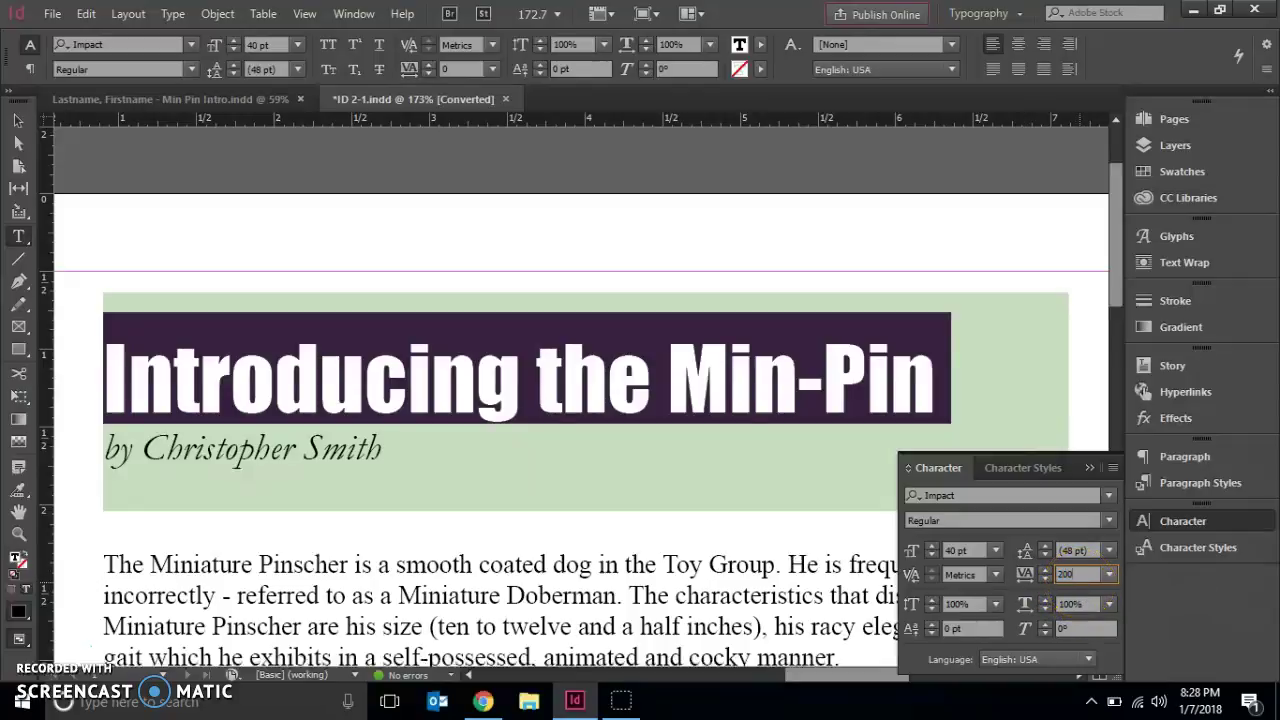
key(Return)
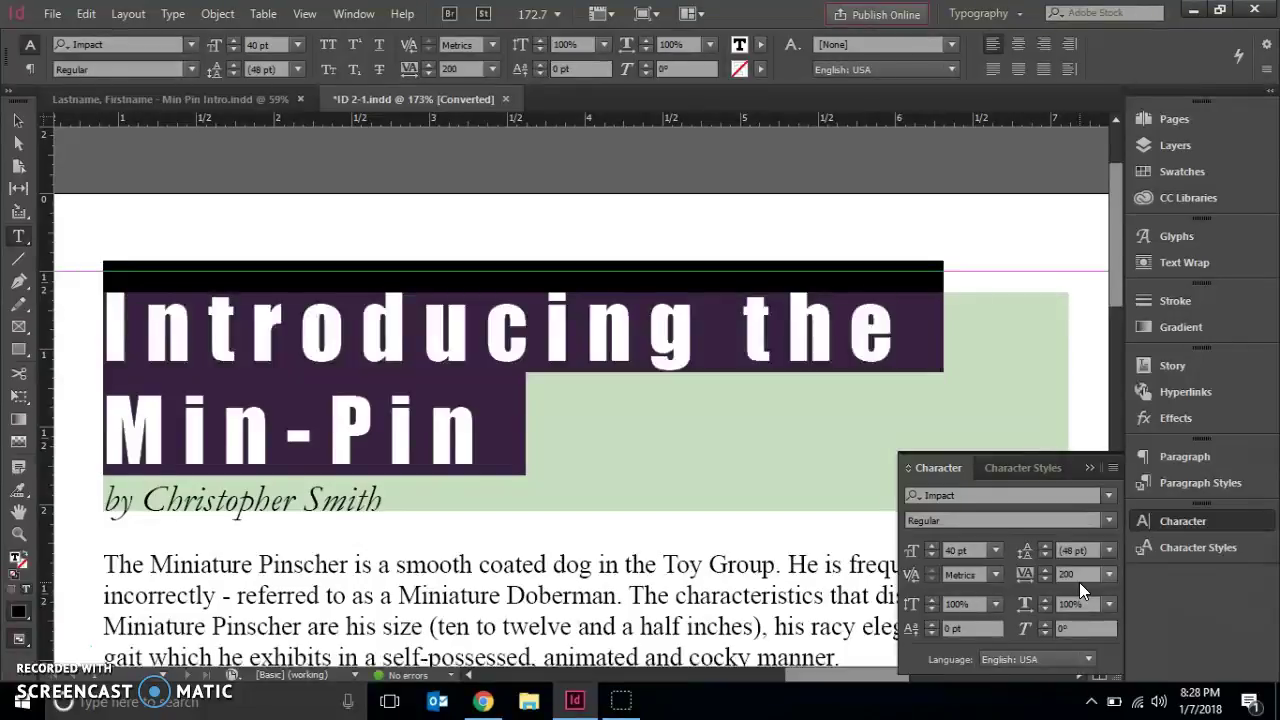
Set the tracking of the selected title to 25
click(1080, 570)
text(25)
key(Return)
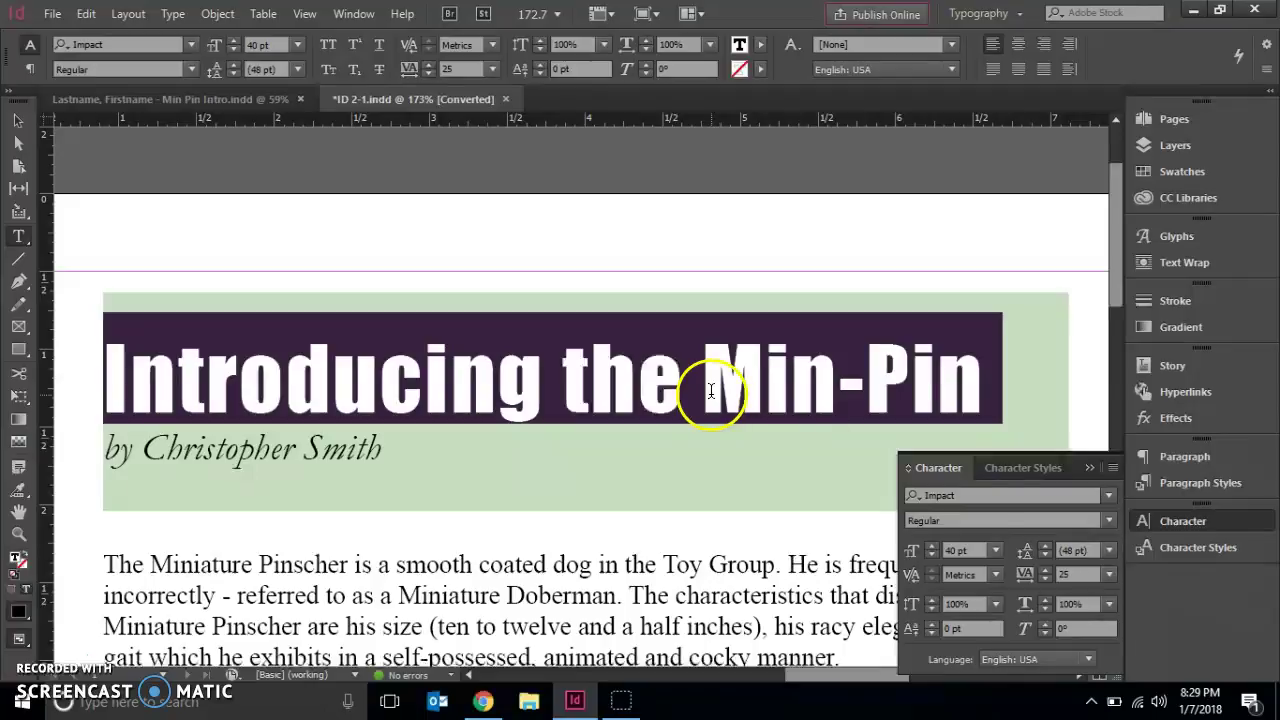
Kern the gap between the h and e of "the" in the title to -50 and raise it to -30
click(641, 358)
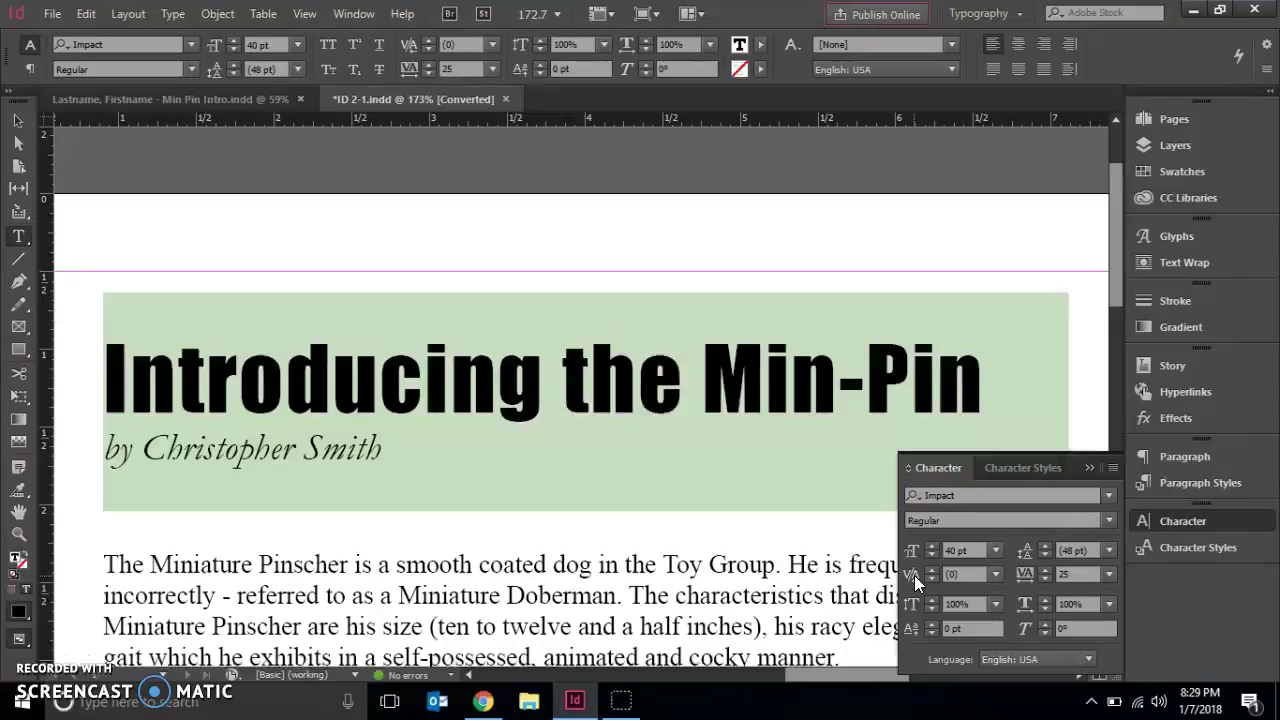
click(963, 575)
click(998, 577)
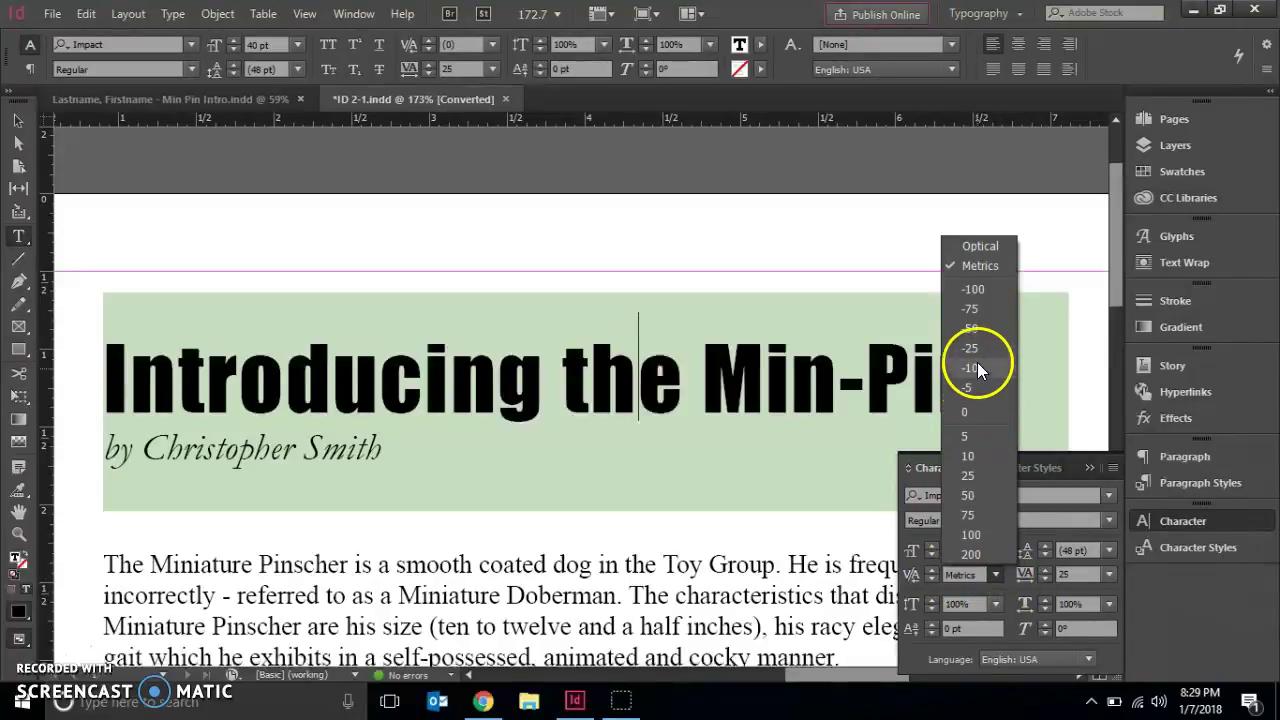
click(975, 331)
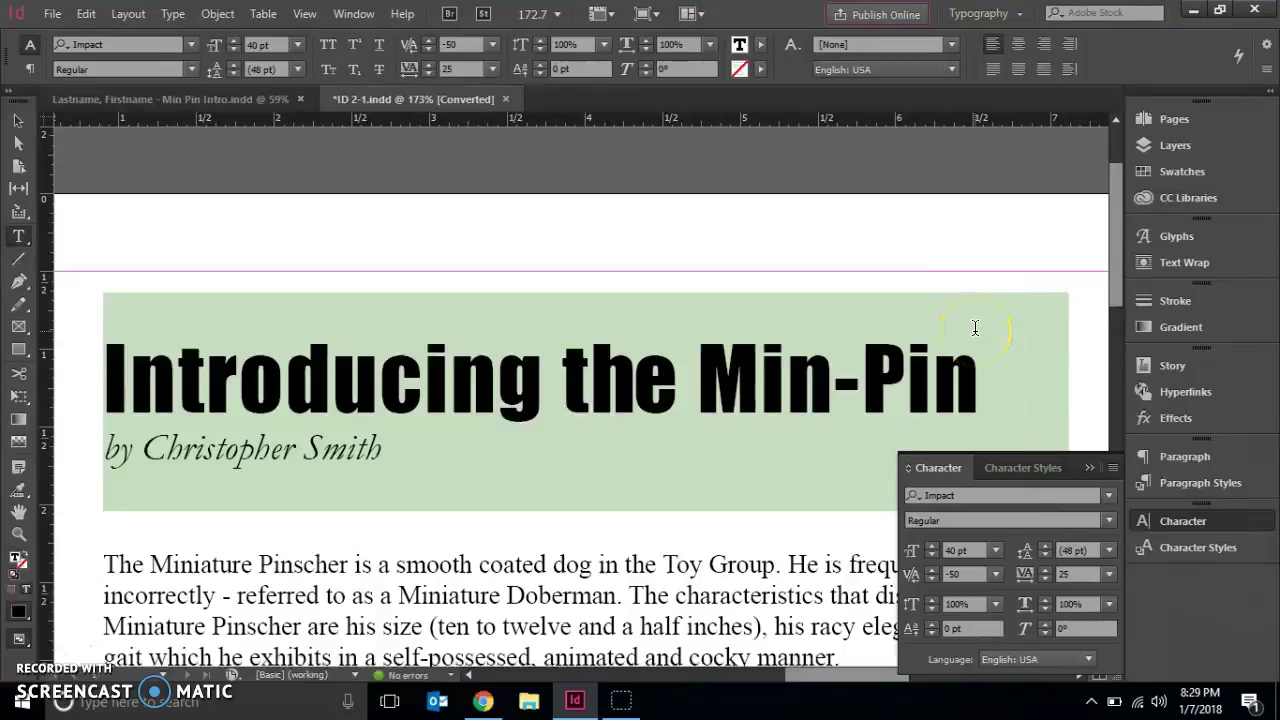
click(933, 569)
click(933, 569)
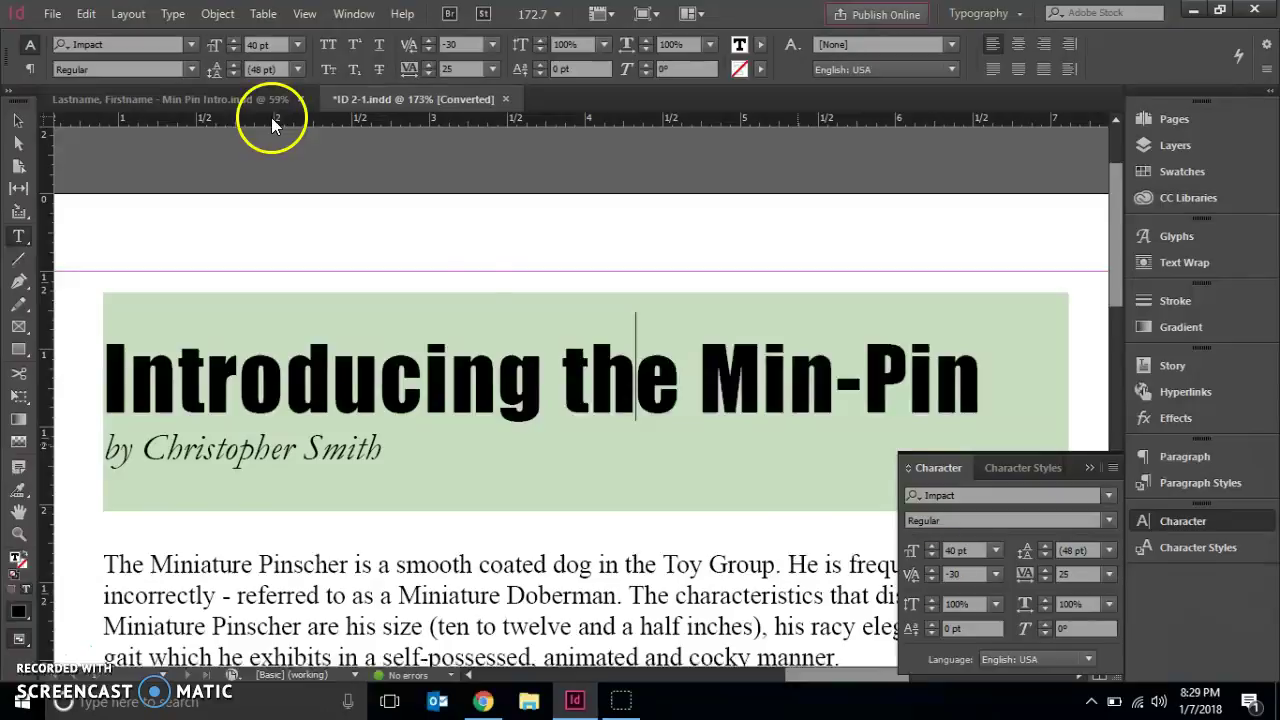
Make the reference number 1 after "Doberman Pinscher" in the body text superscript
click(19, 121)
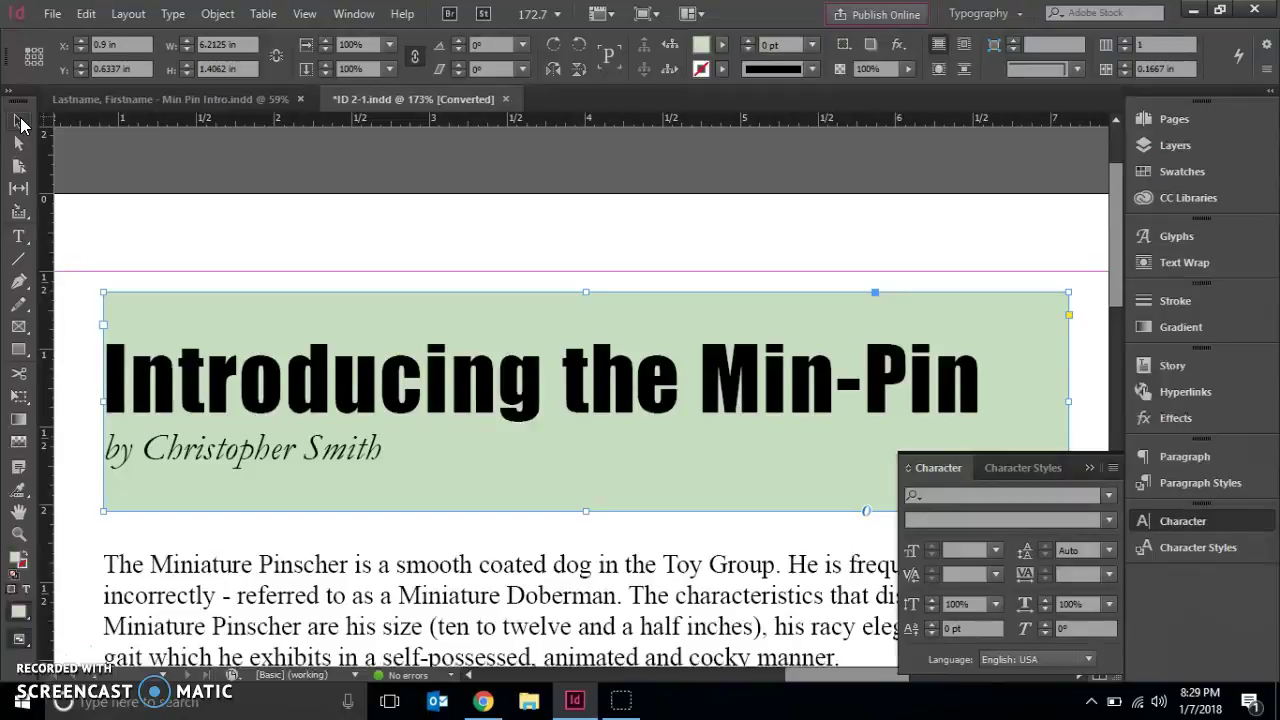
click(19, 121)
click(444, 319)
click(302, 14)
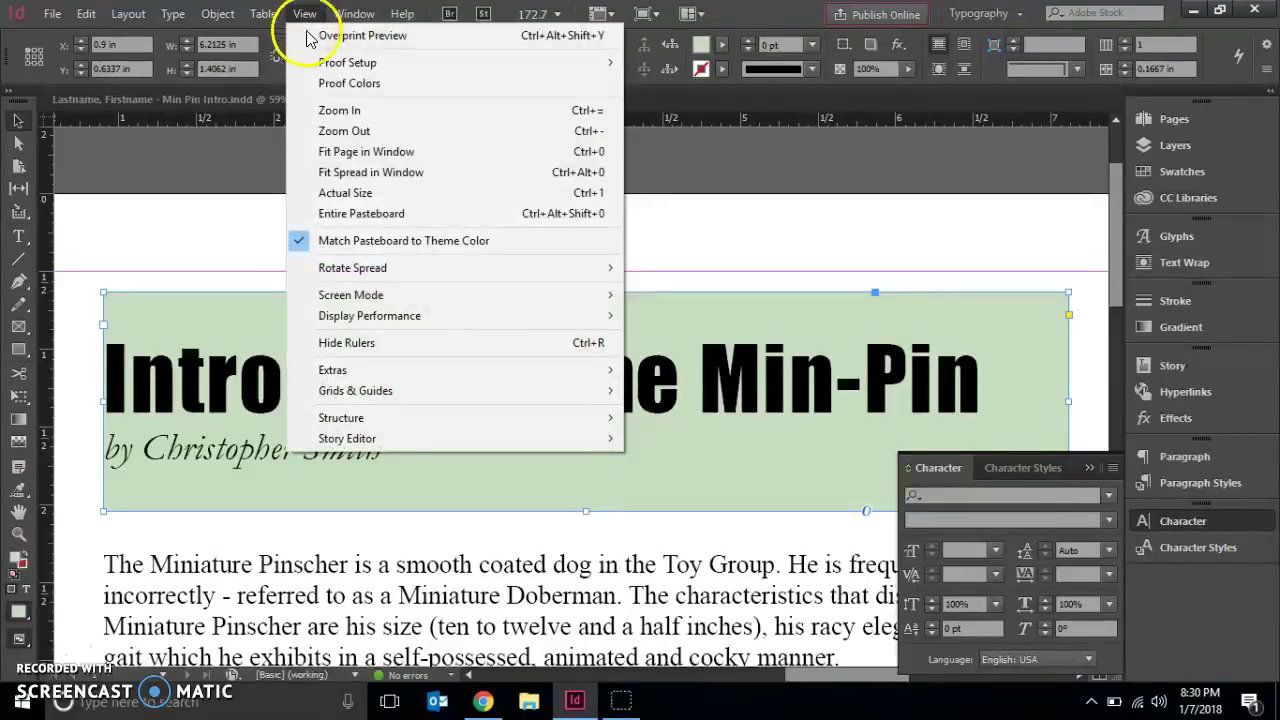
click(357, 152)
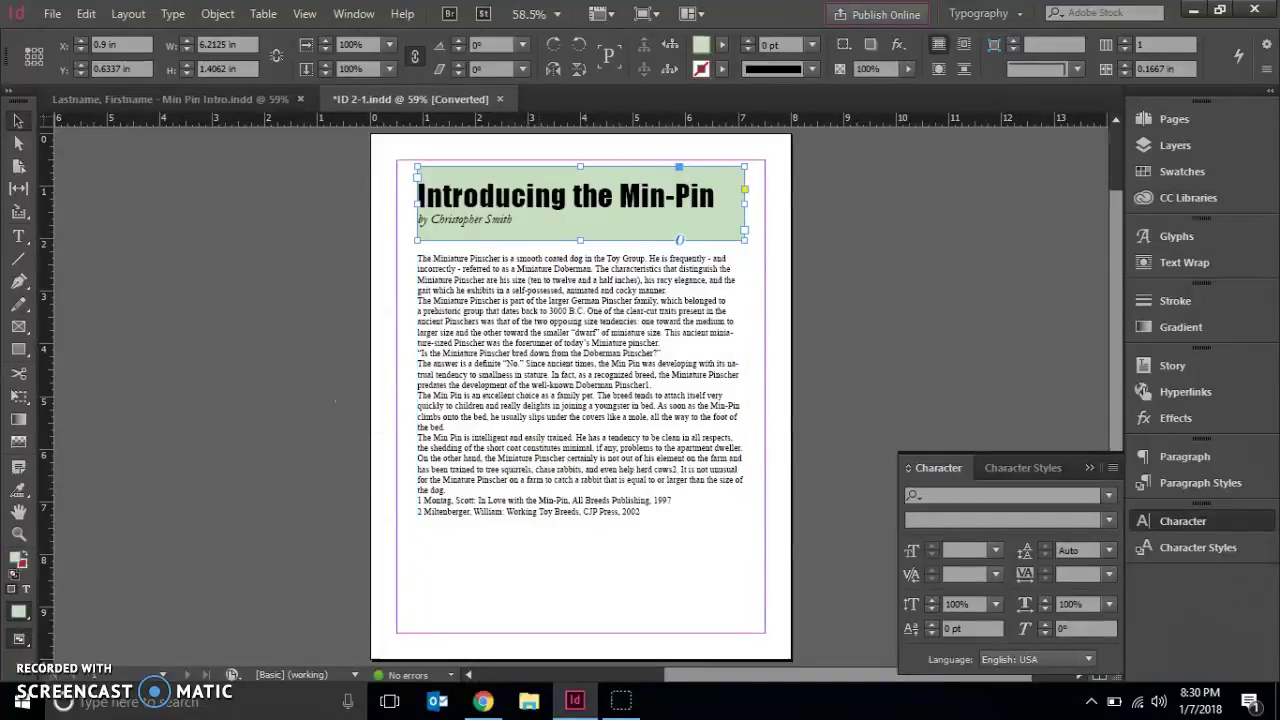
click(15, 540)
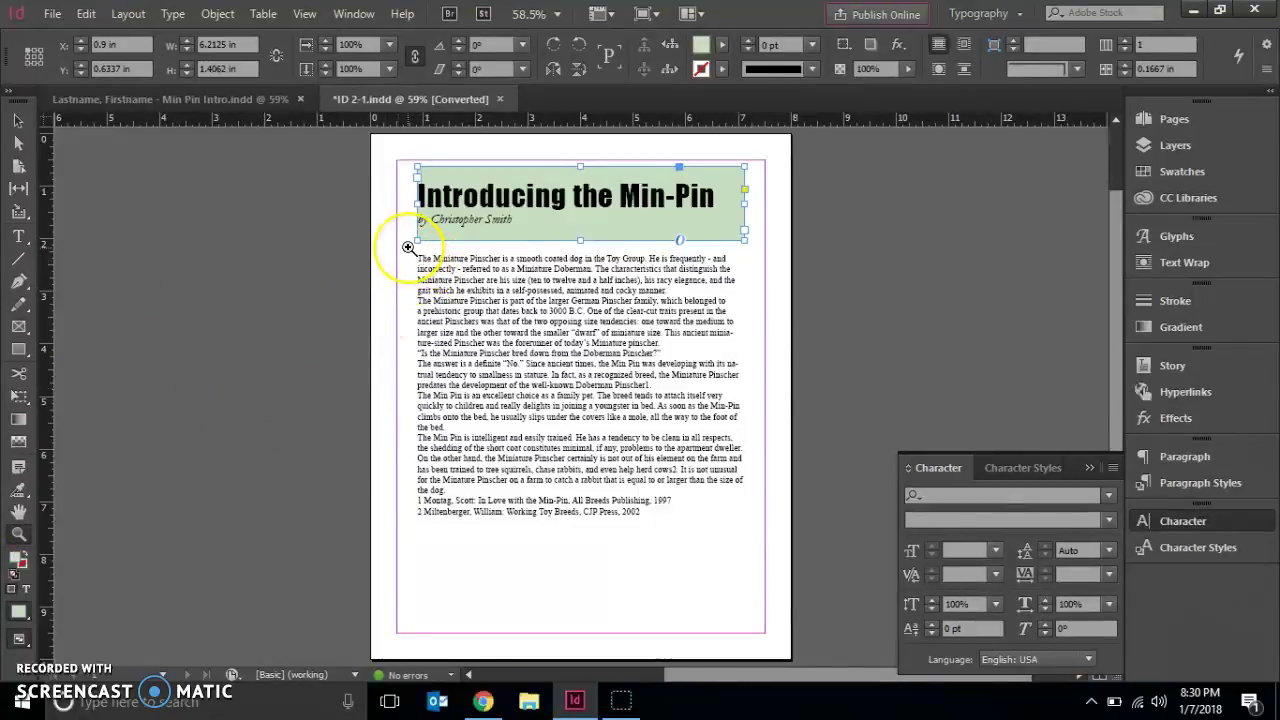
drag(408, 247, 757, 545)
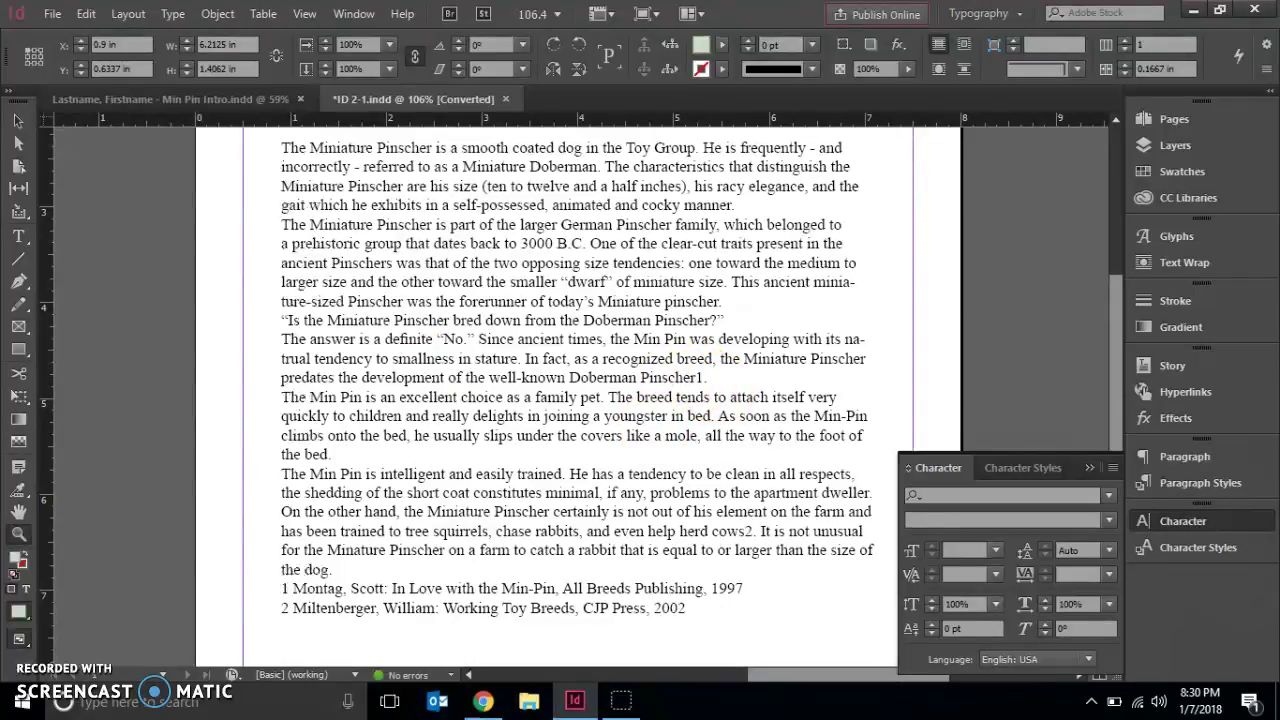
click(17, 238)
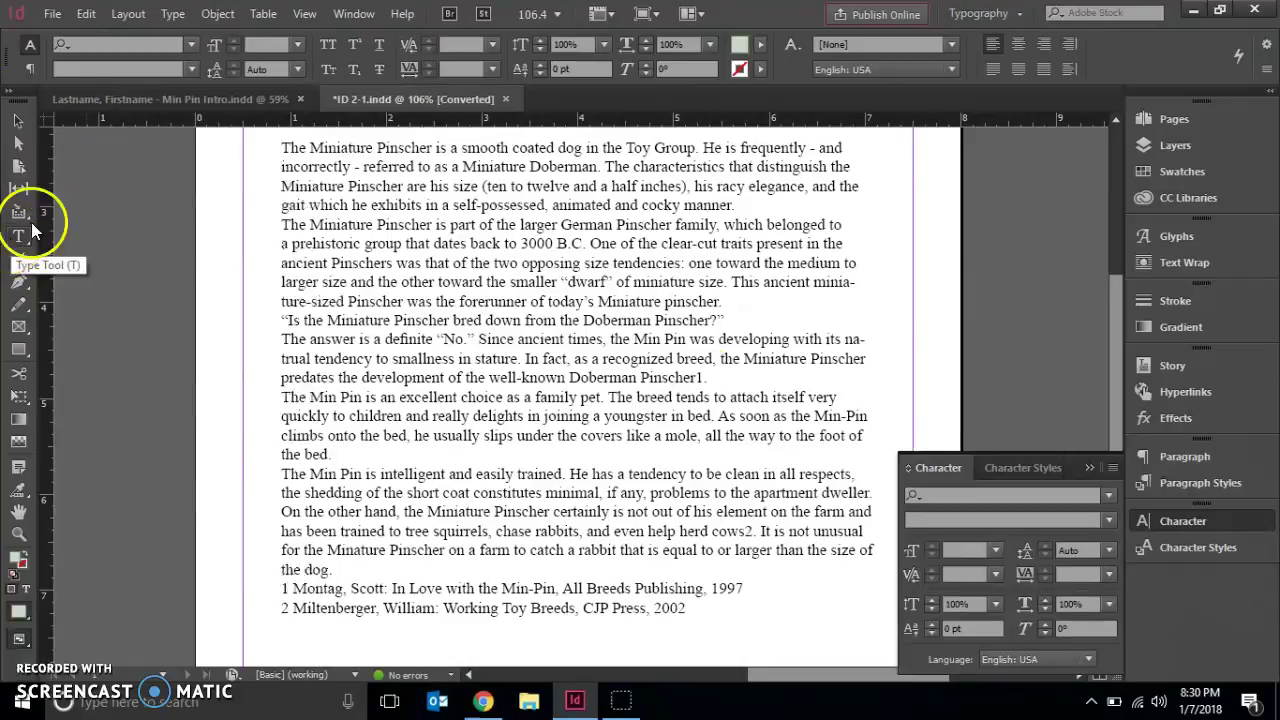
click(698, 377)
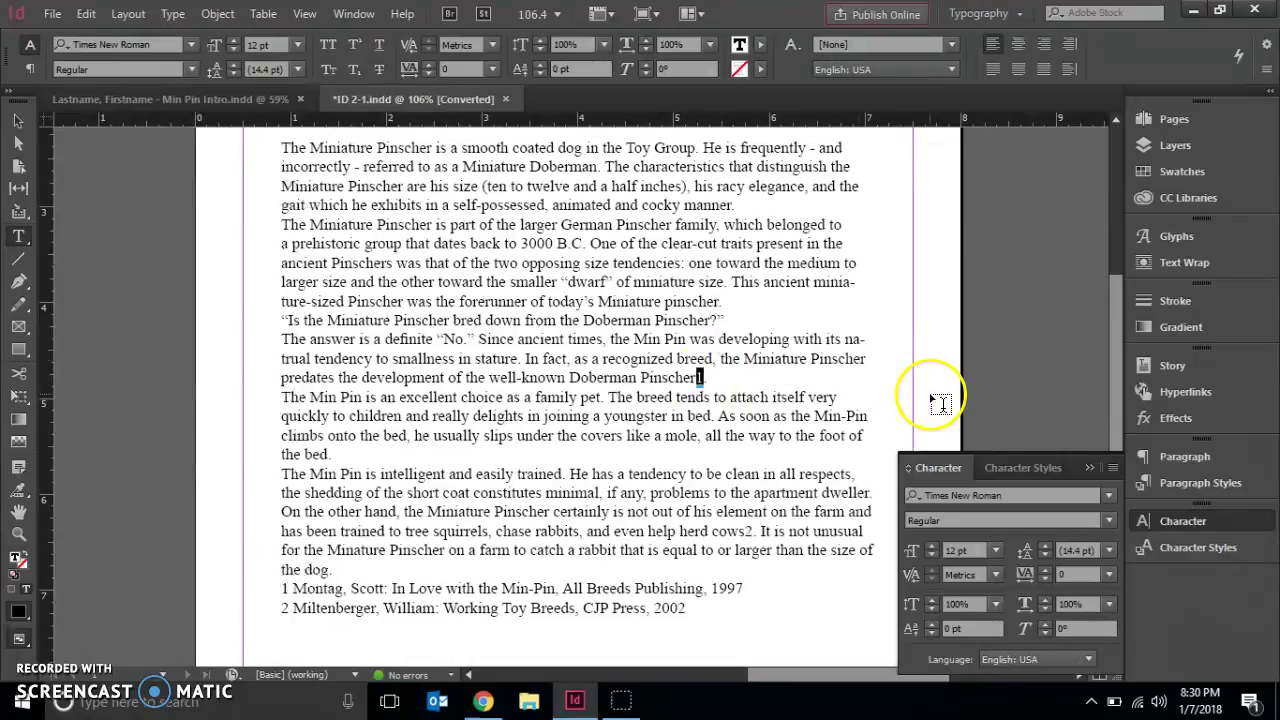
click(1118, 470)
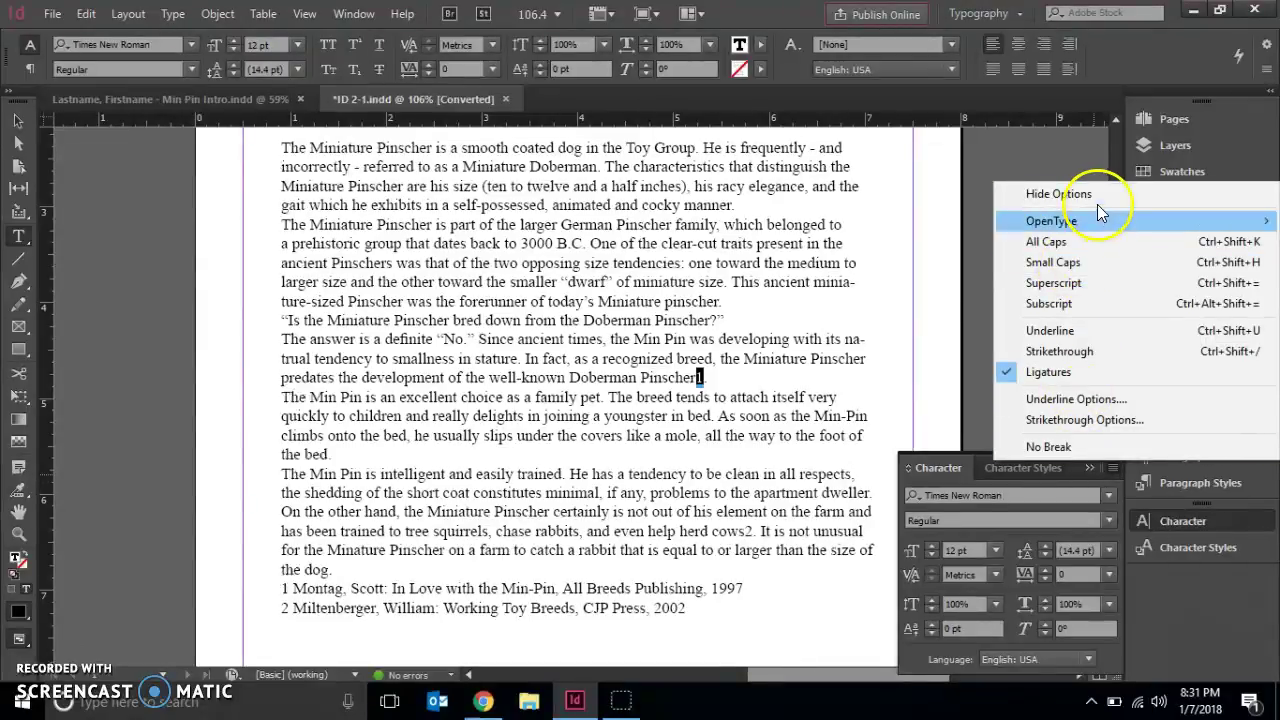
click(1086, 287)
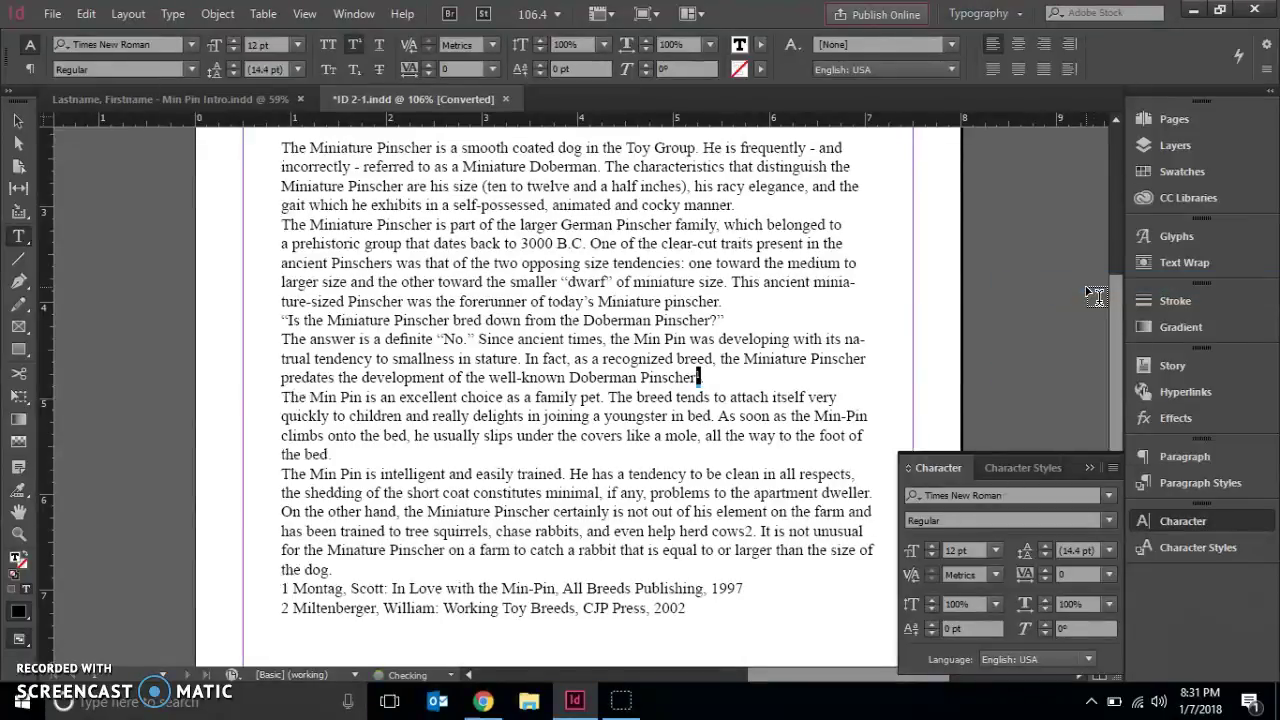
click(721, 376)
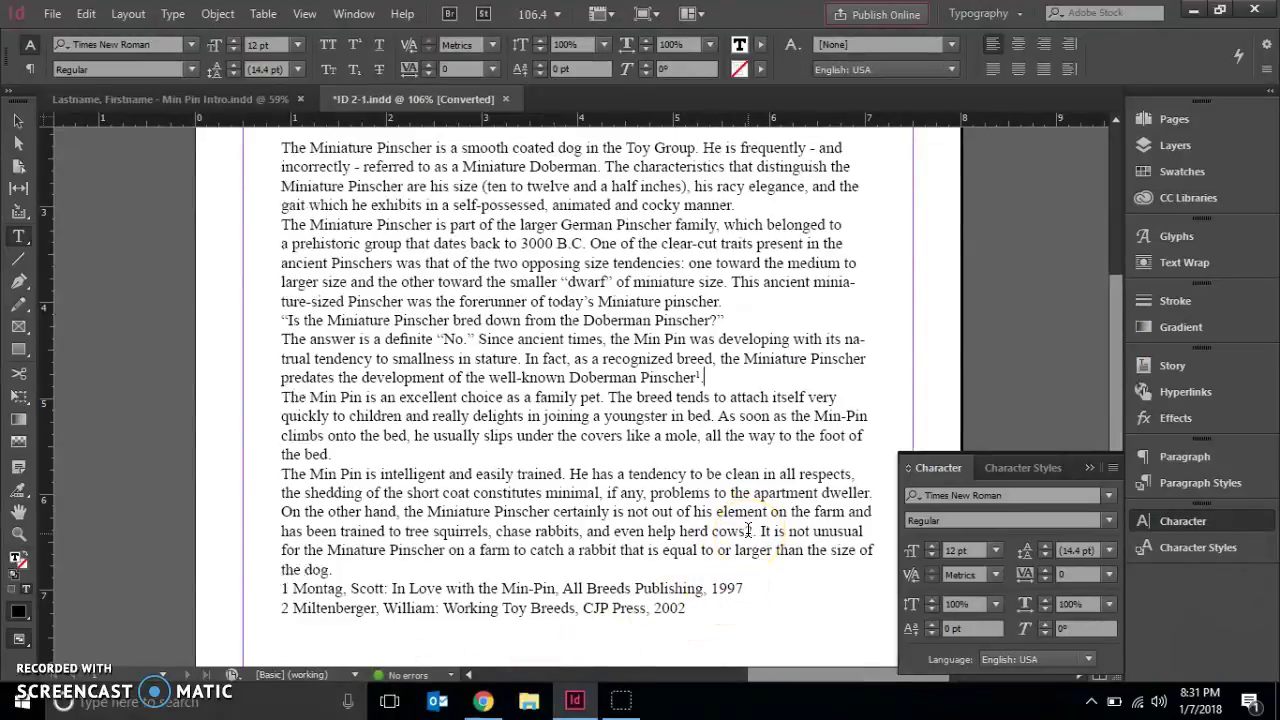
Make the reference number 2 after "even help herd cows" in the body text superscript
drag(745, 530, 753, 530)
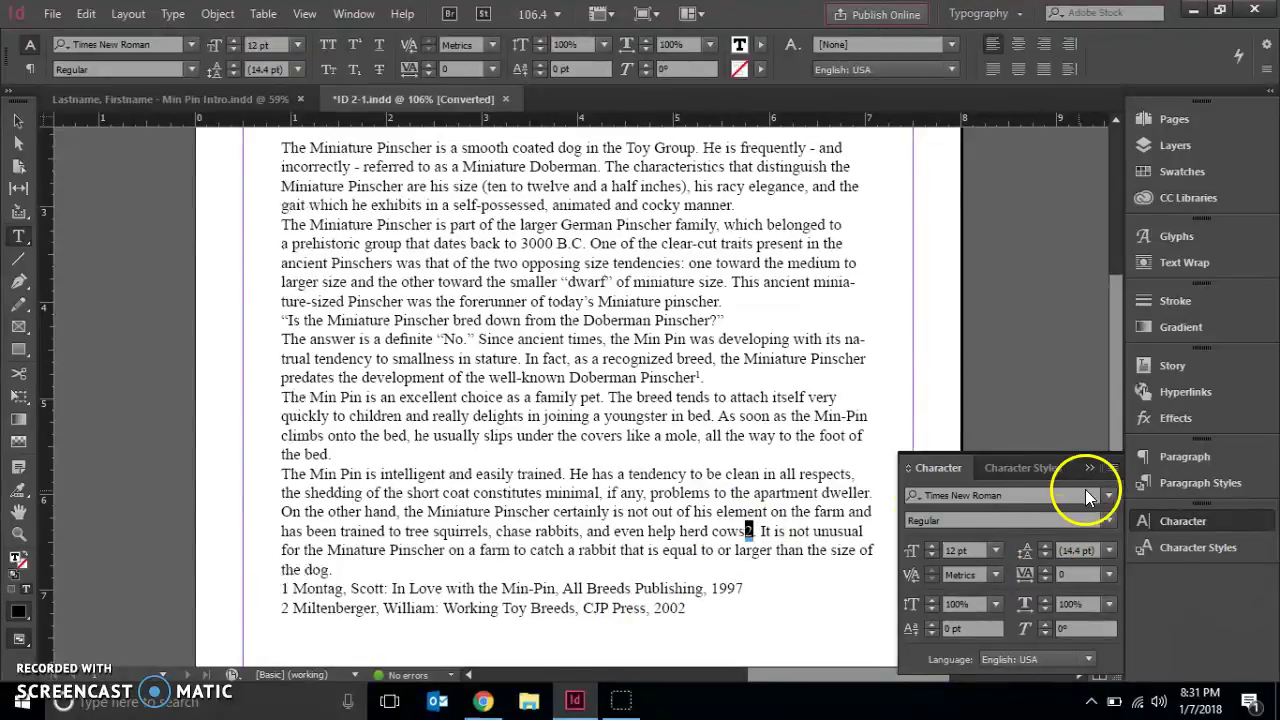
click(1118, 467)
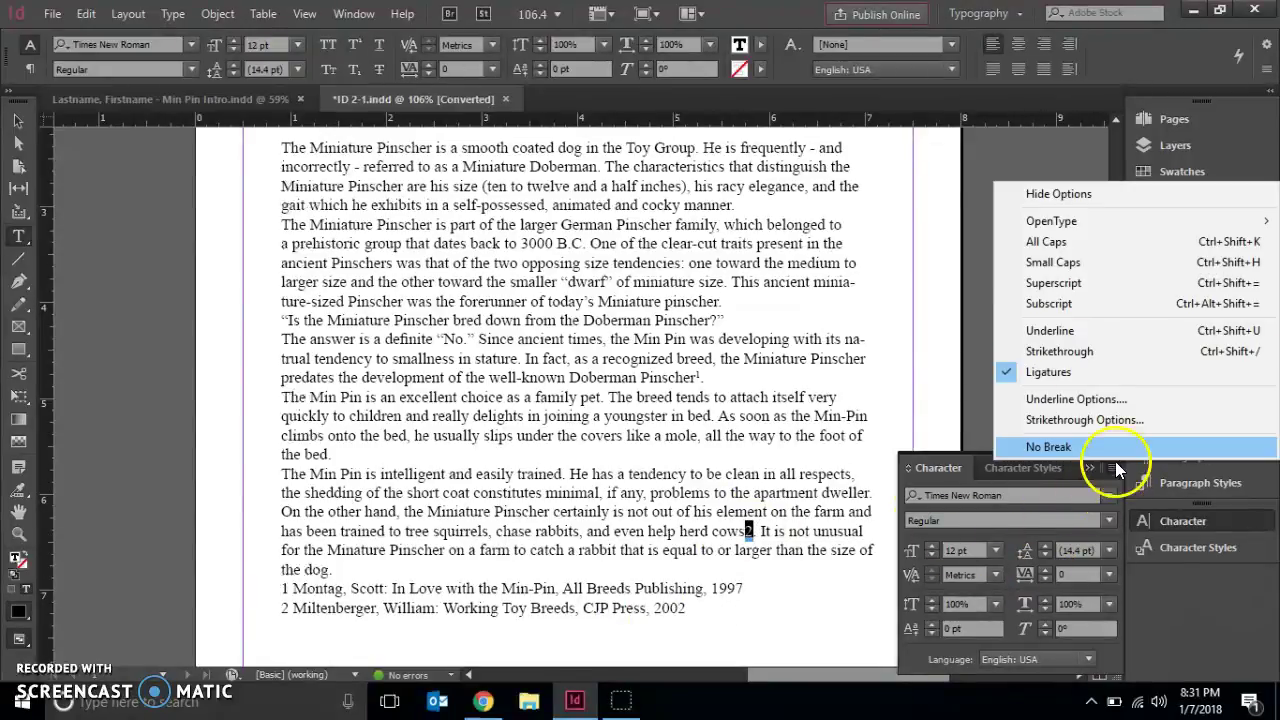
click(1066, 284)
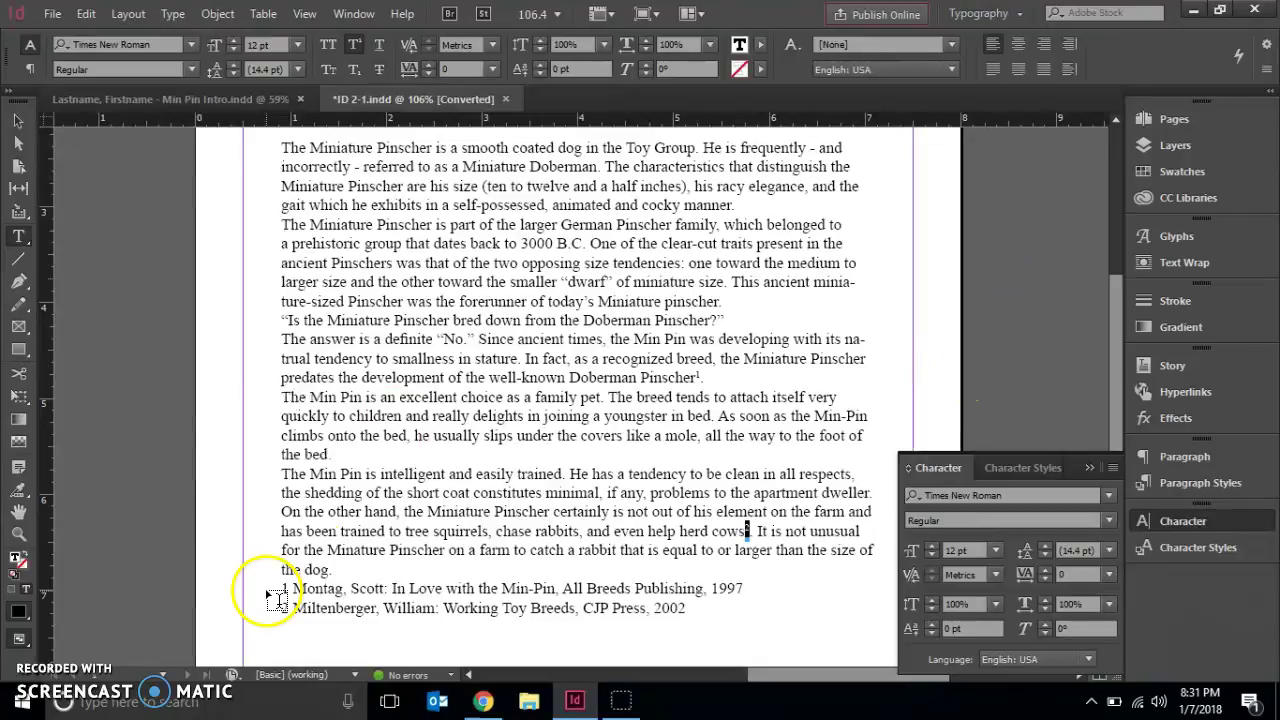
Make the numbers 1 and 2 at the start of the two source lines below the body text superscript
drag(281, 588, 288, 588)
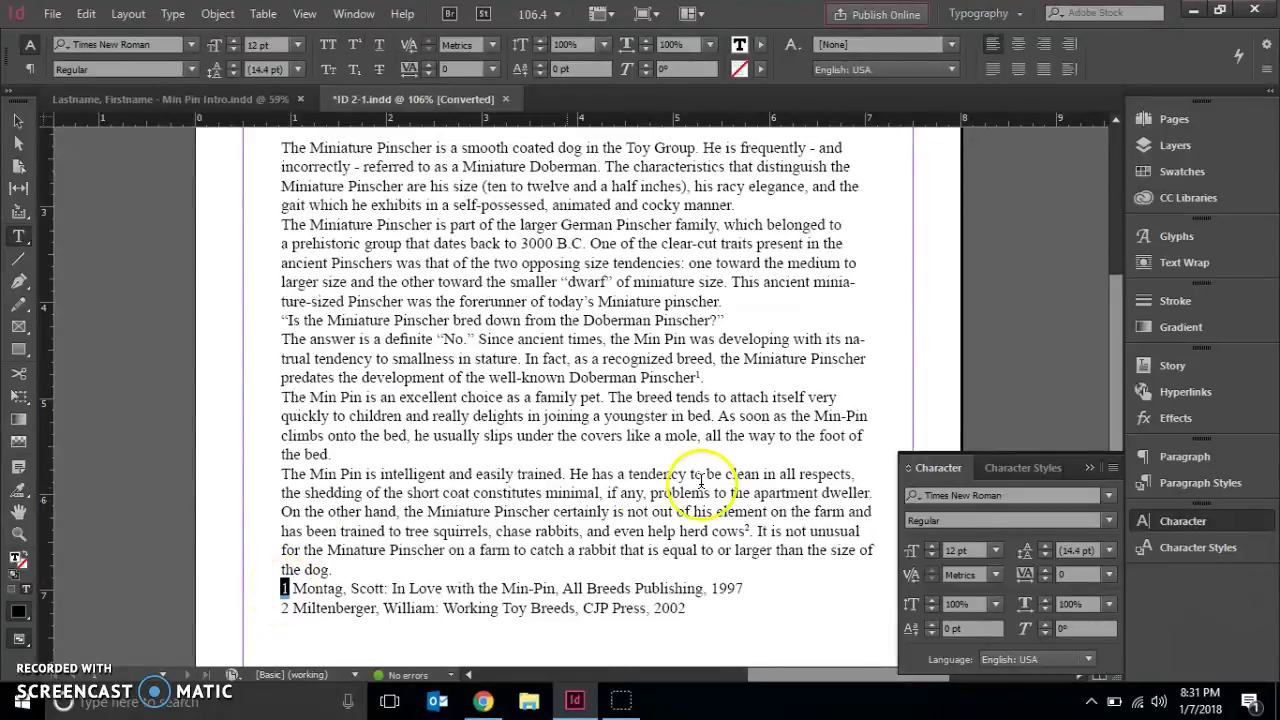
click(1112, 467)
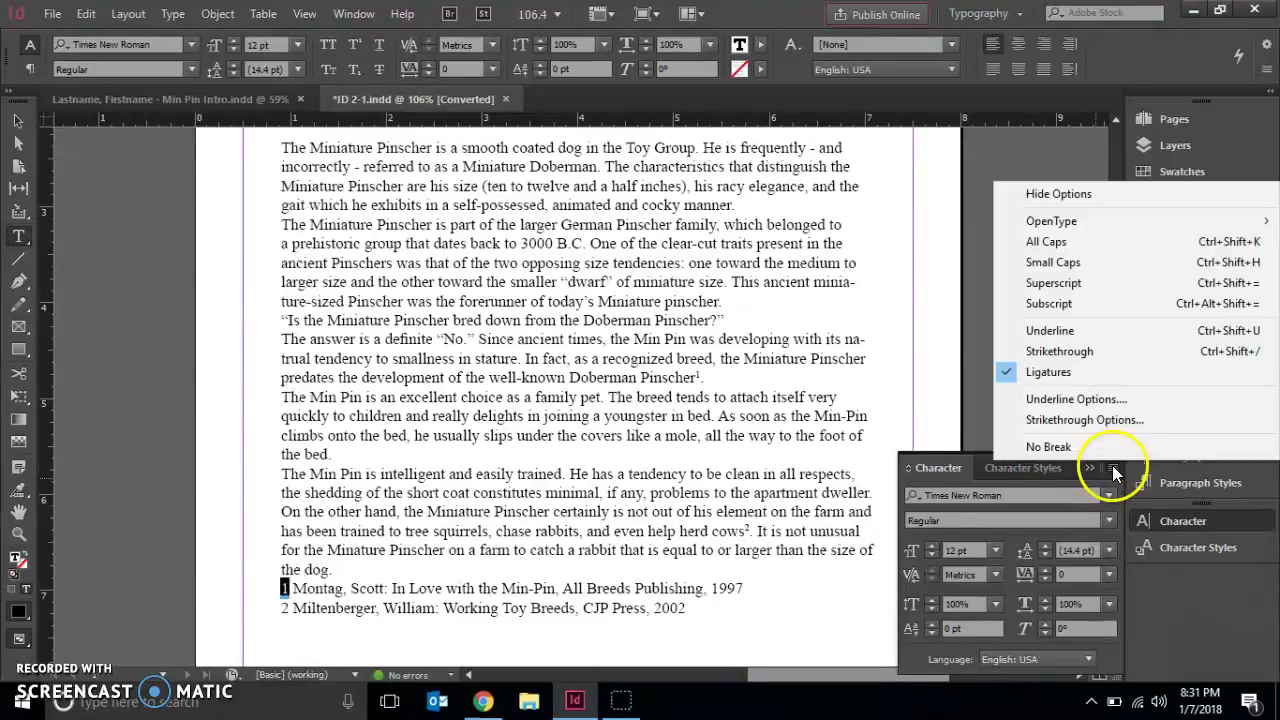
click(1052, 283)
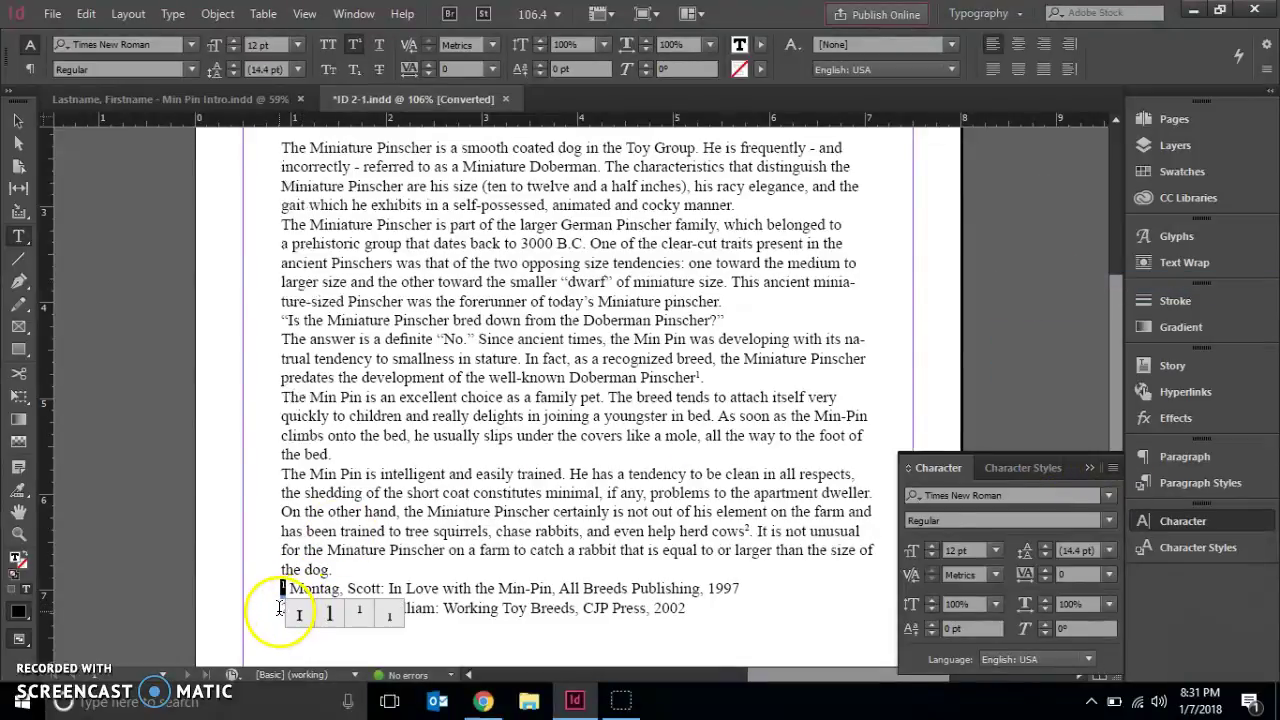
double_click(284, 607)
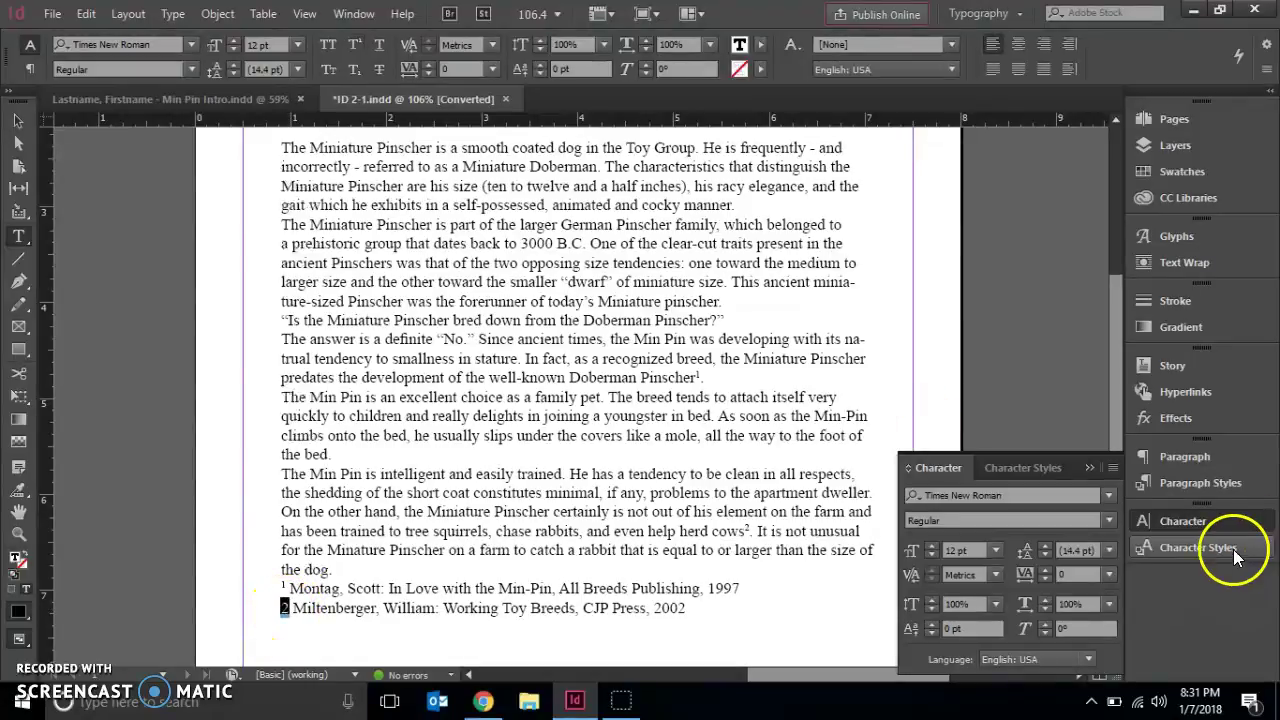
click(1110, 468)
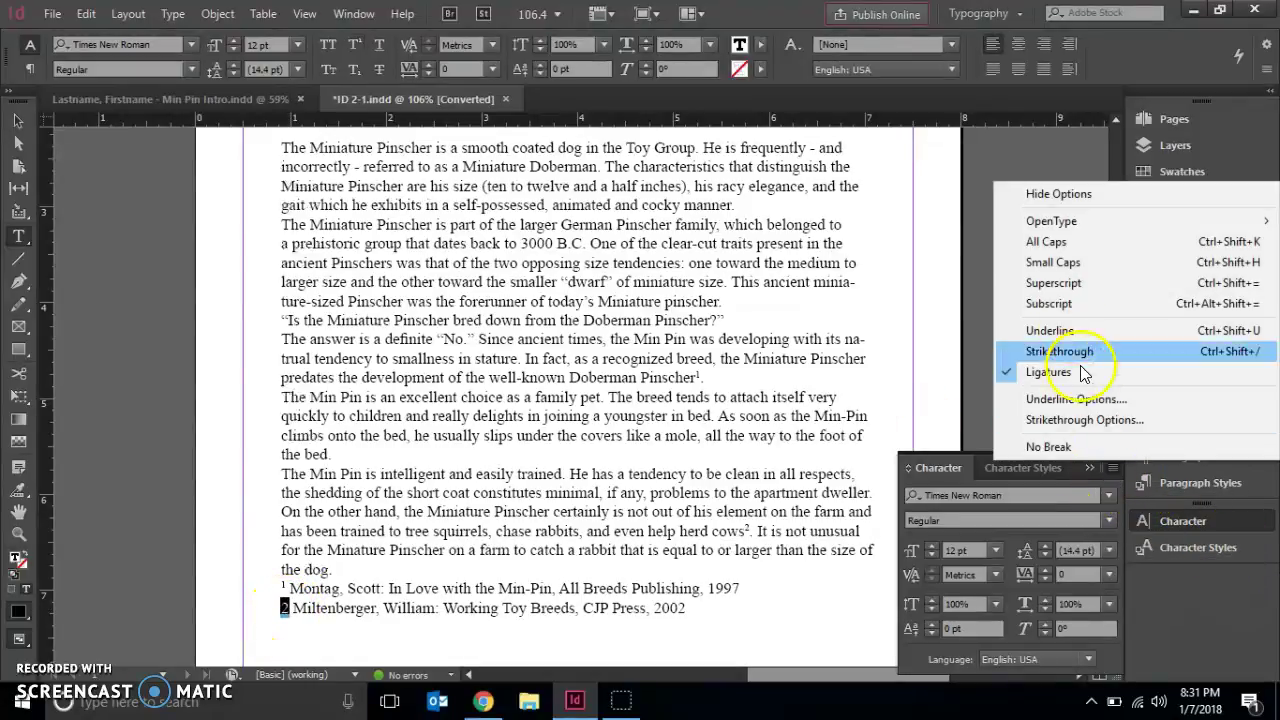
click(1073, 287)
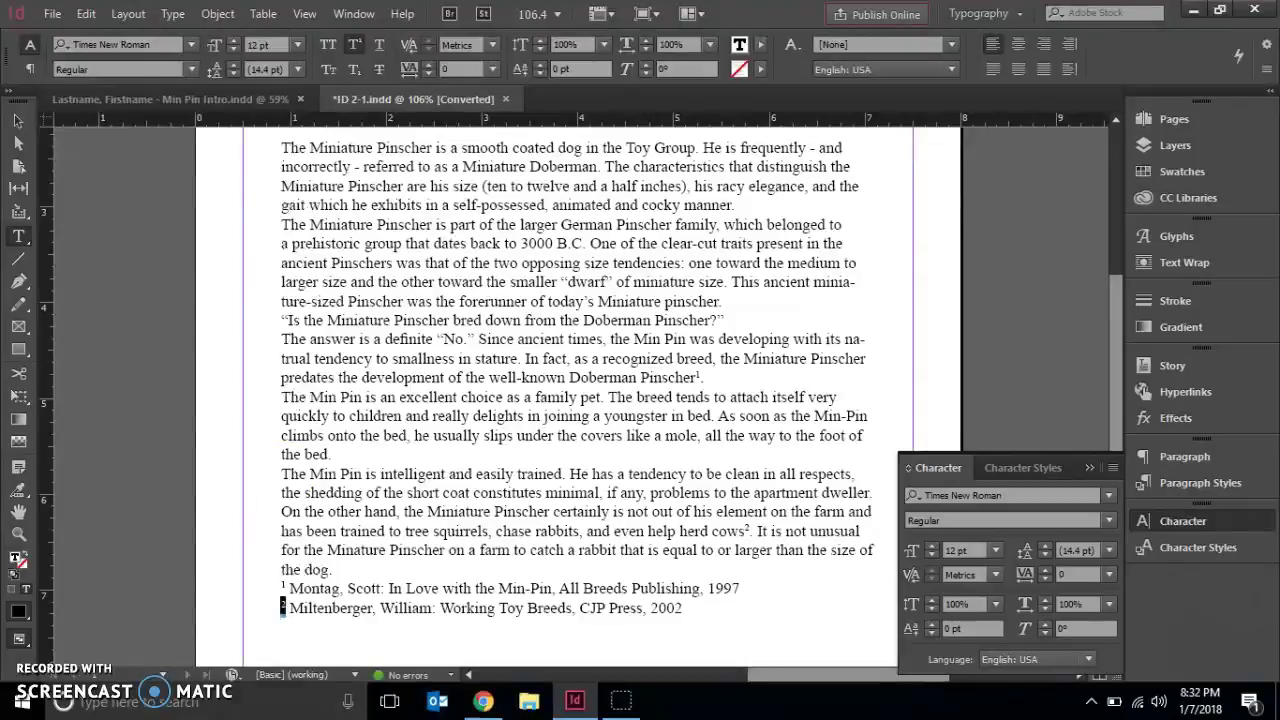
Underline the book title "In Love with the Min-Pin" in the first source line below the body text
click(16, 538)
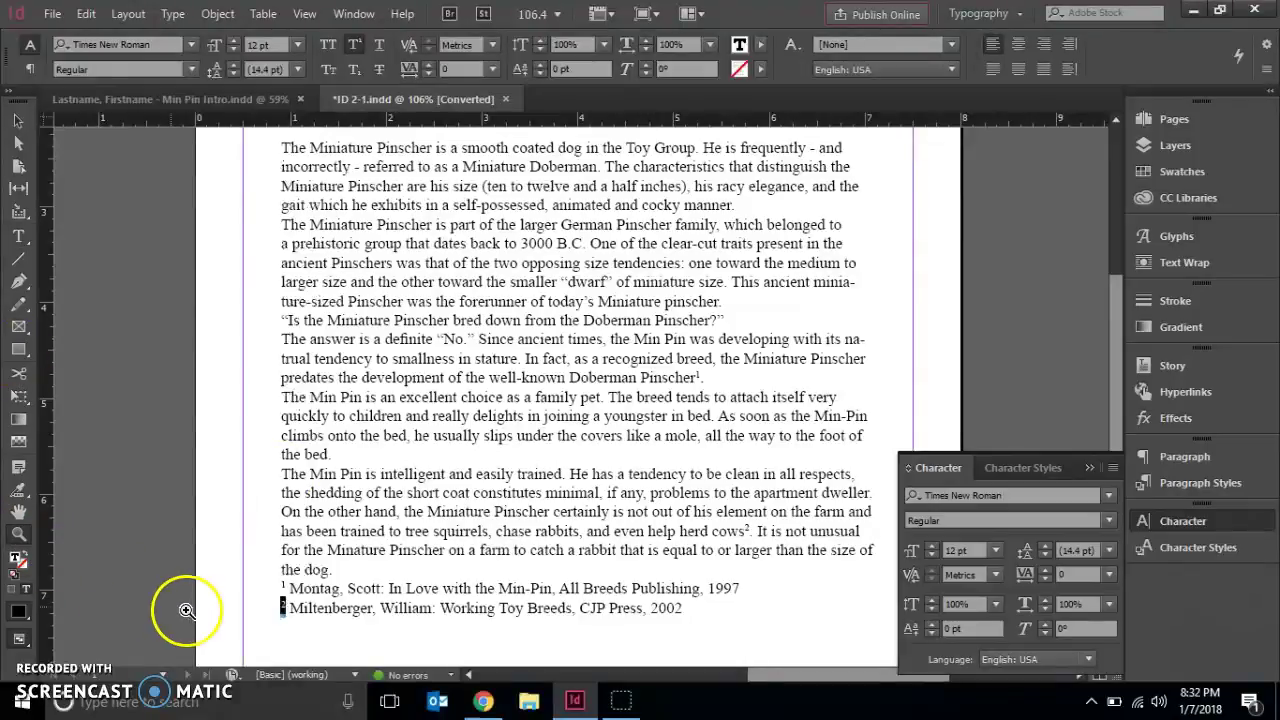
drag(272, 575, 773, 590)
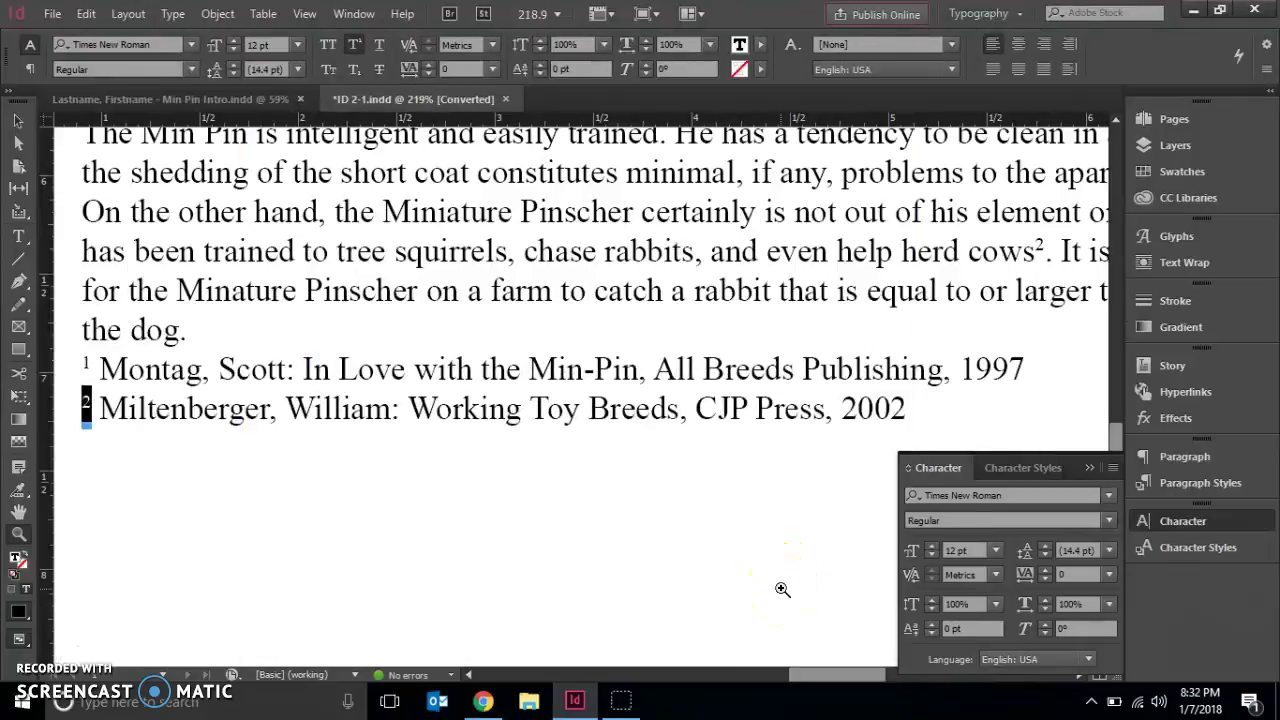
click(18, 236)
click(364, 331)
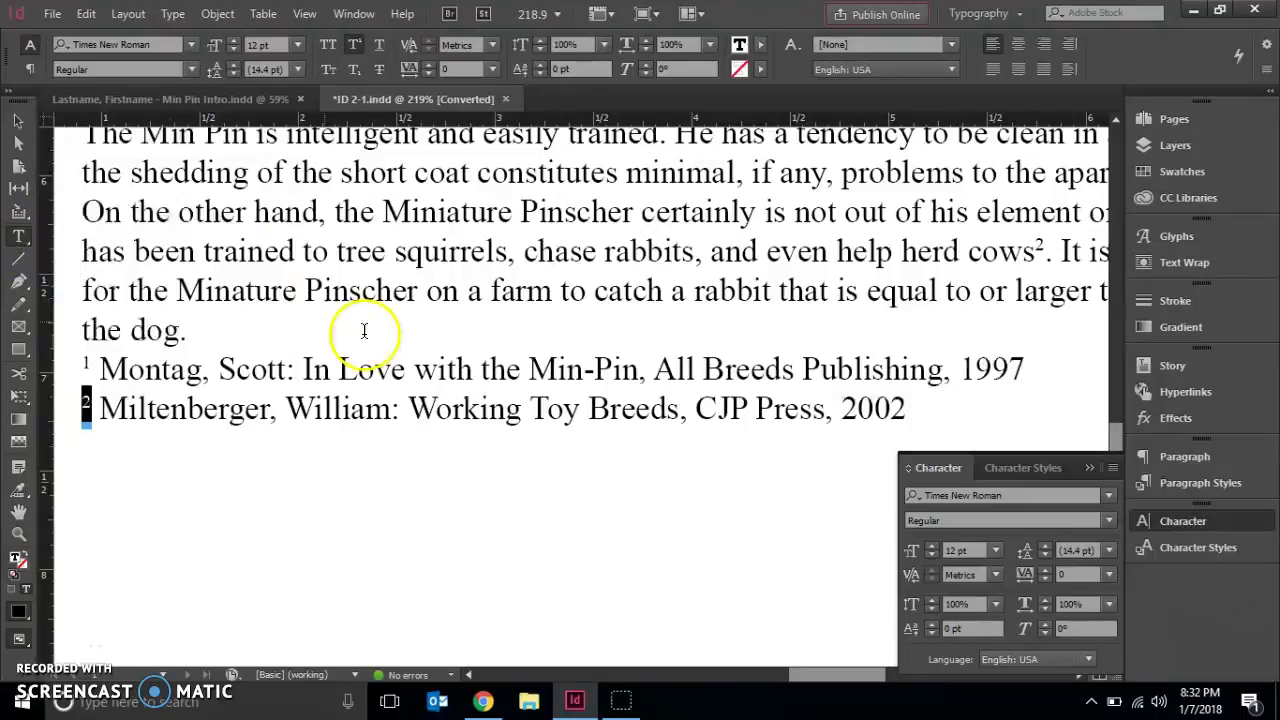
mouse_move(306, 369)
mouse_down()
mouse_move(575, 333)
mouse_move(545, 333)
mouse_move(636, 355)
mouse_up()
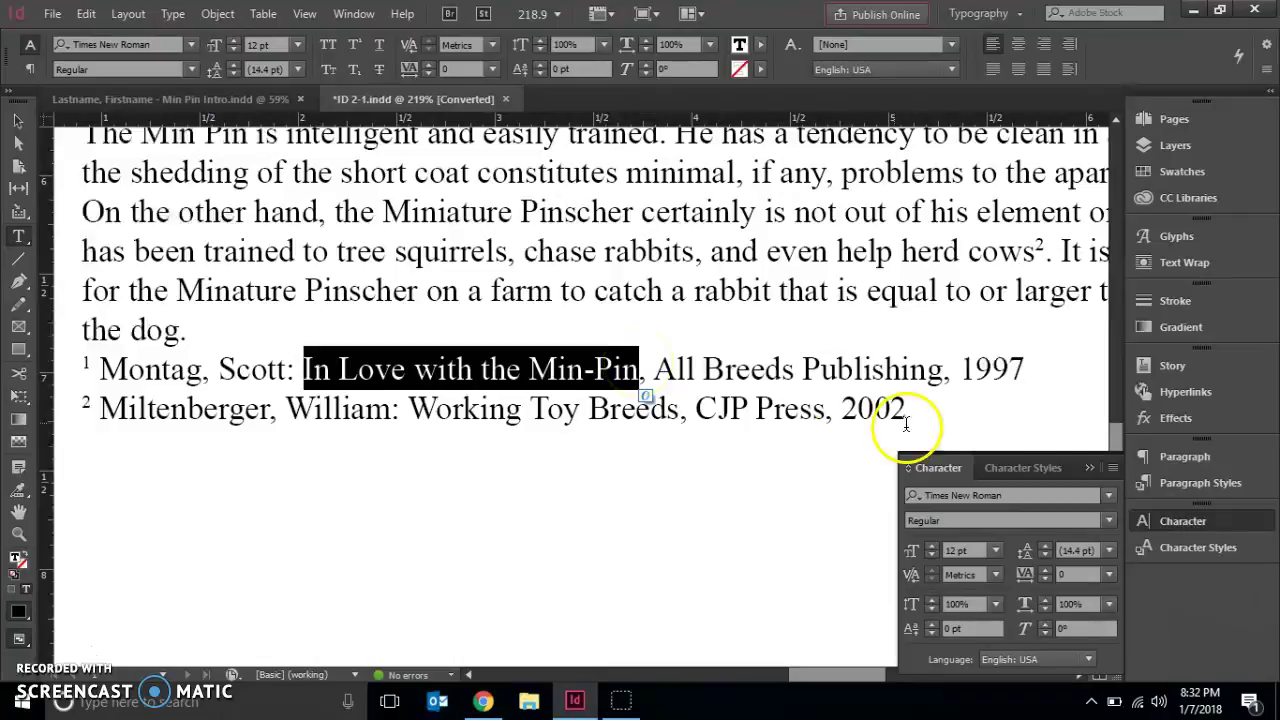
click(1113, 468)
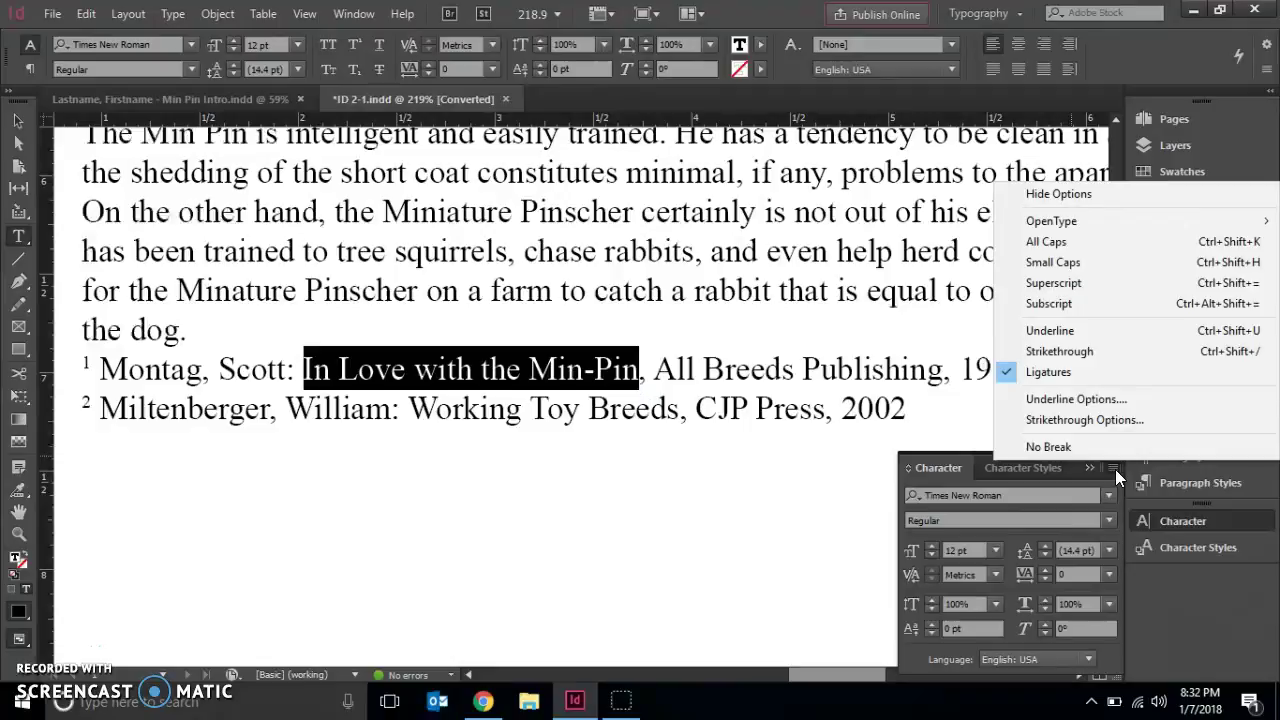
click(1070, 330)
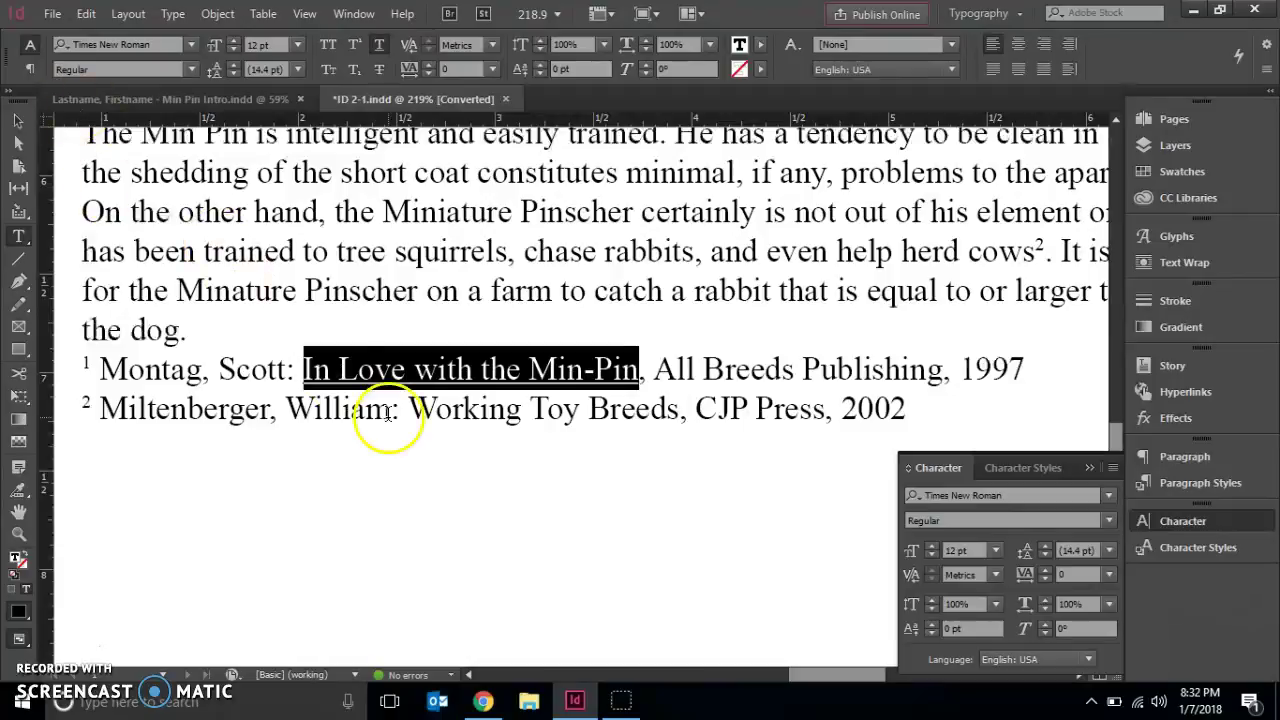
Underline the book title "Working Toy Breeds" in the second source line
click(287, 397)
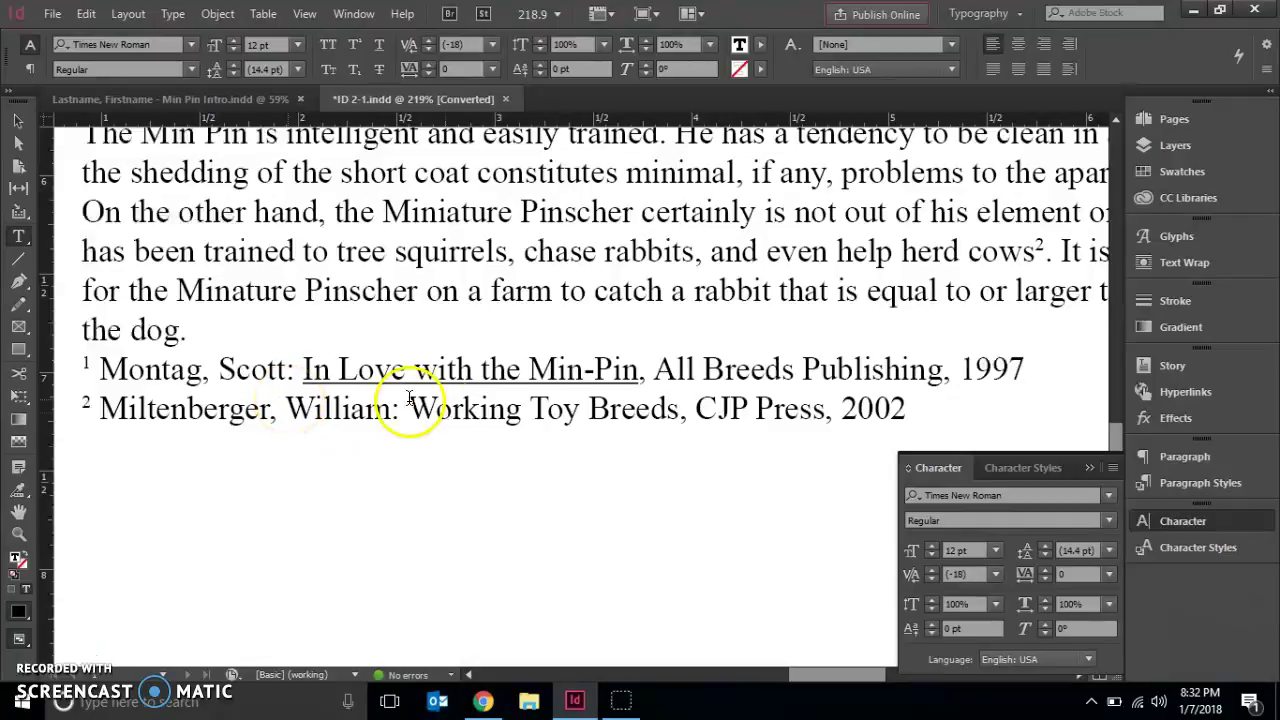
drag(410, 401, 685, 393)
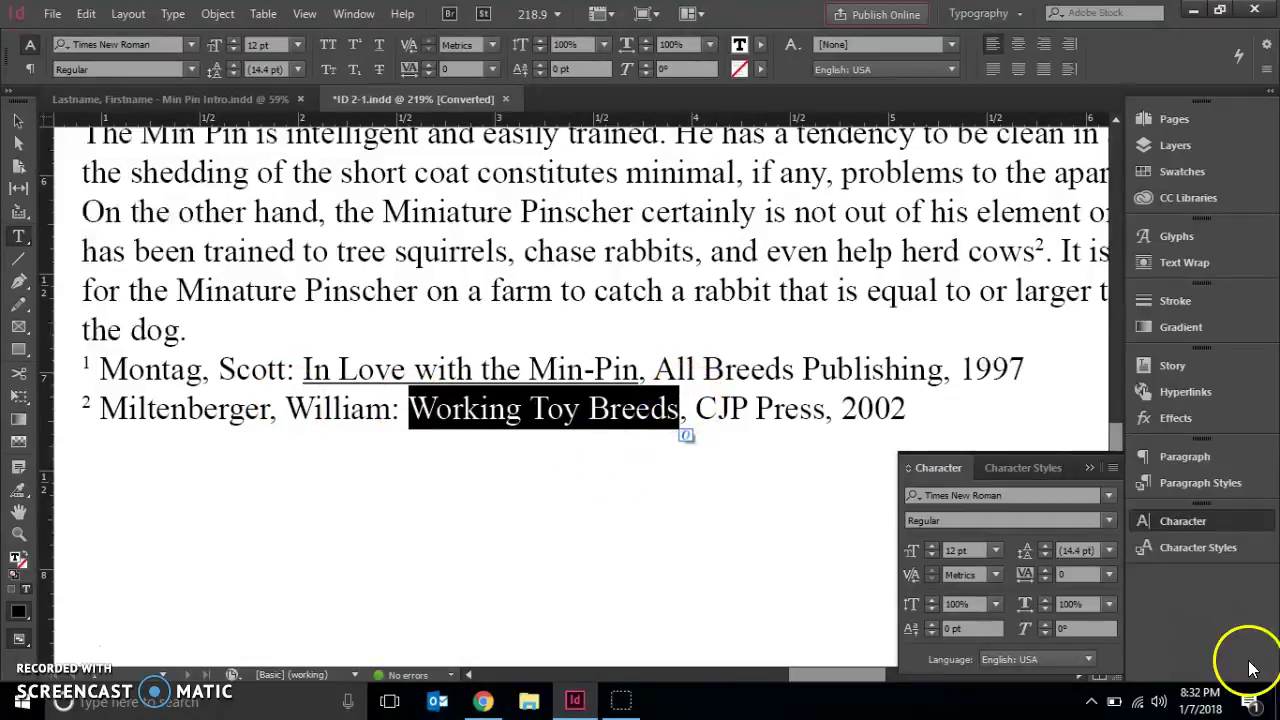
click(1112, 467)
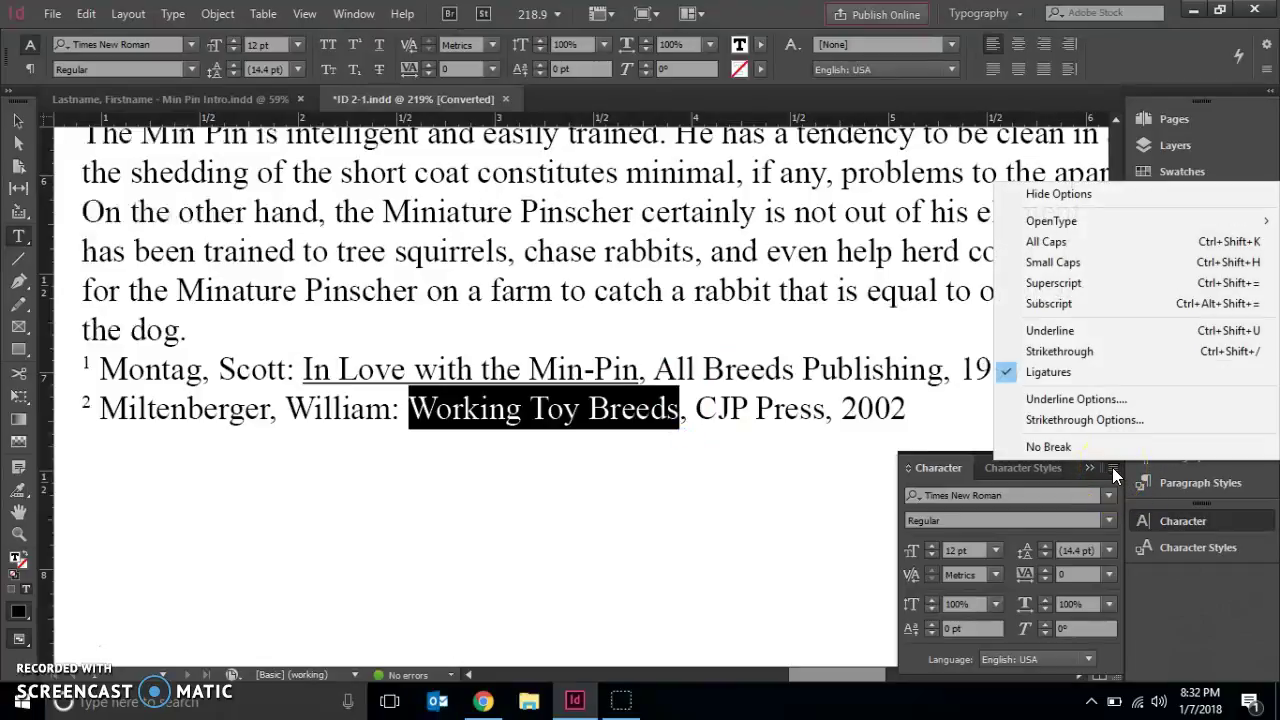
click(1040, 334)
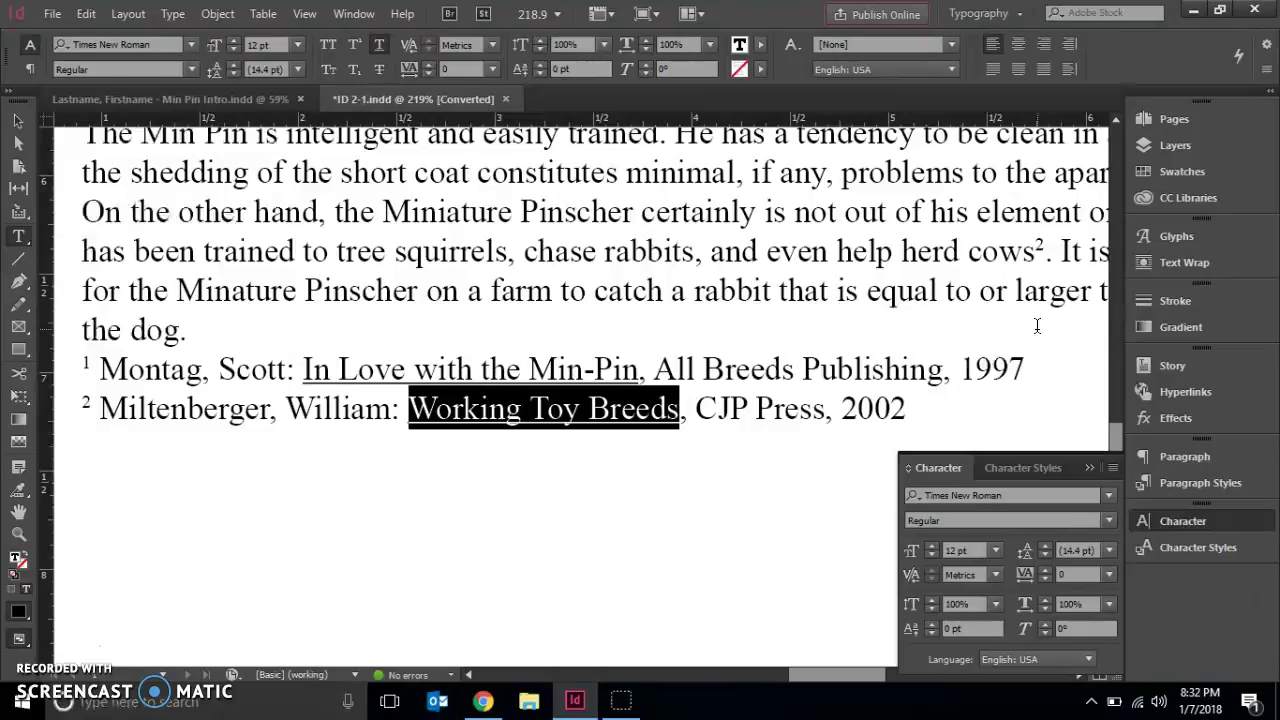
click(862, 251)
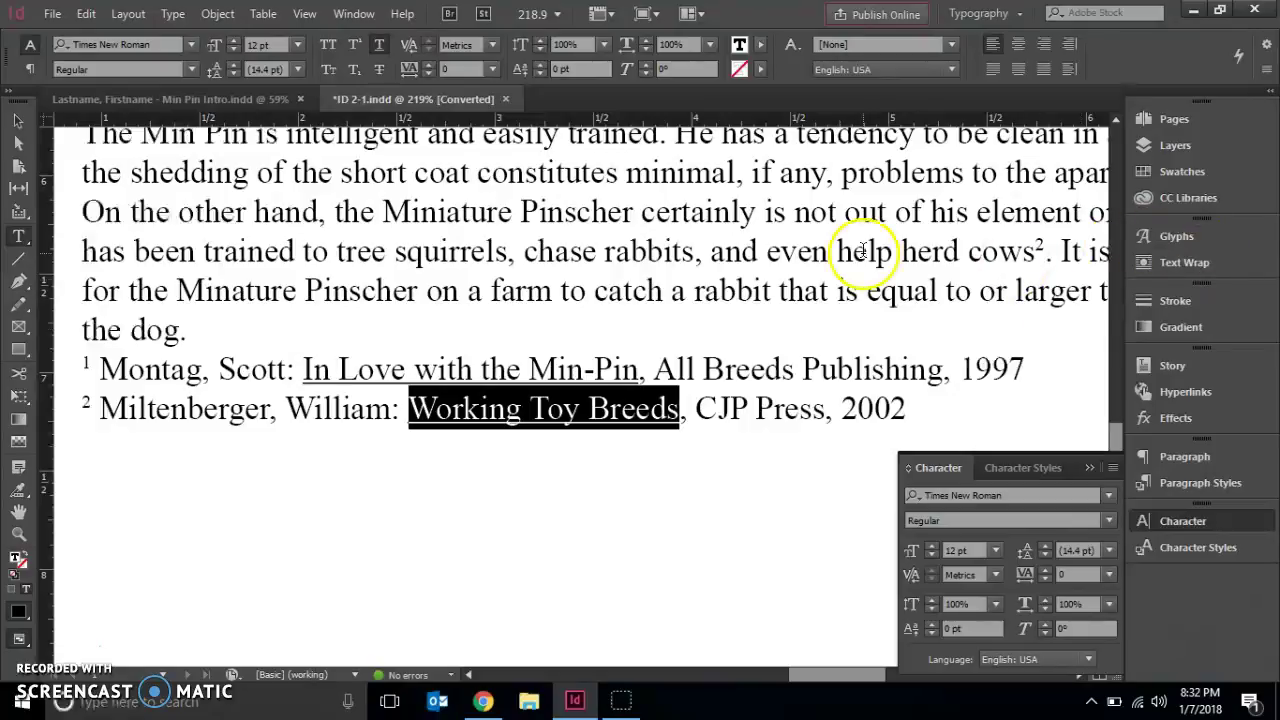
Set the font size of the first source line's text after its superscript number to 8 pt
click(1031, 365)
drag(1031, 365, 101, 370)
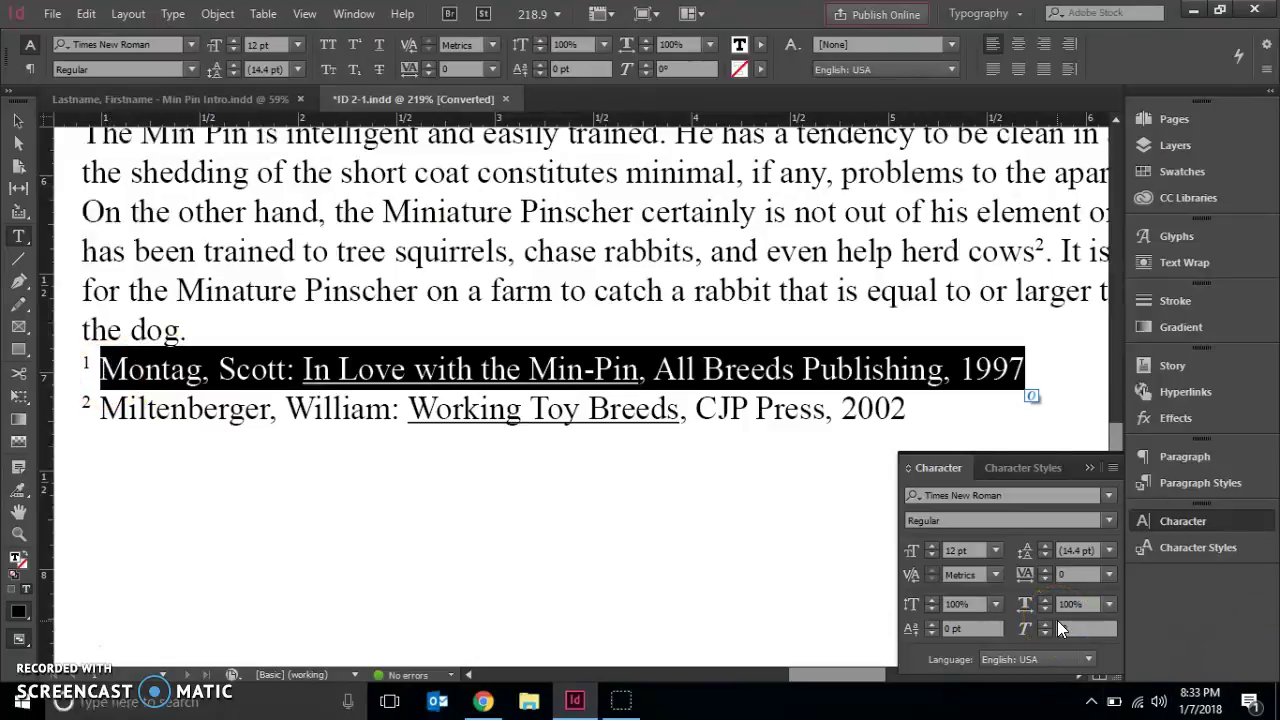
click(968, 527)
click(967, 551)
text(8)
key(Return)
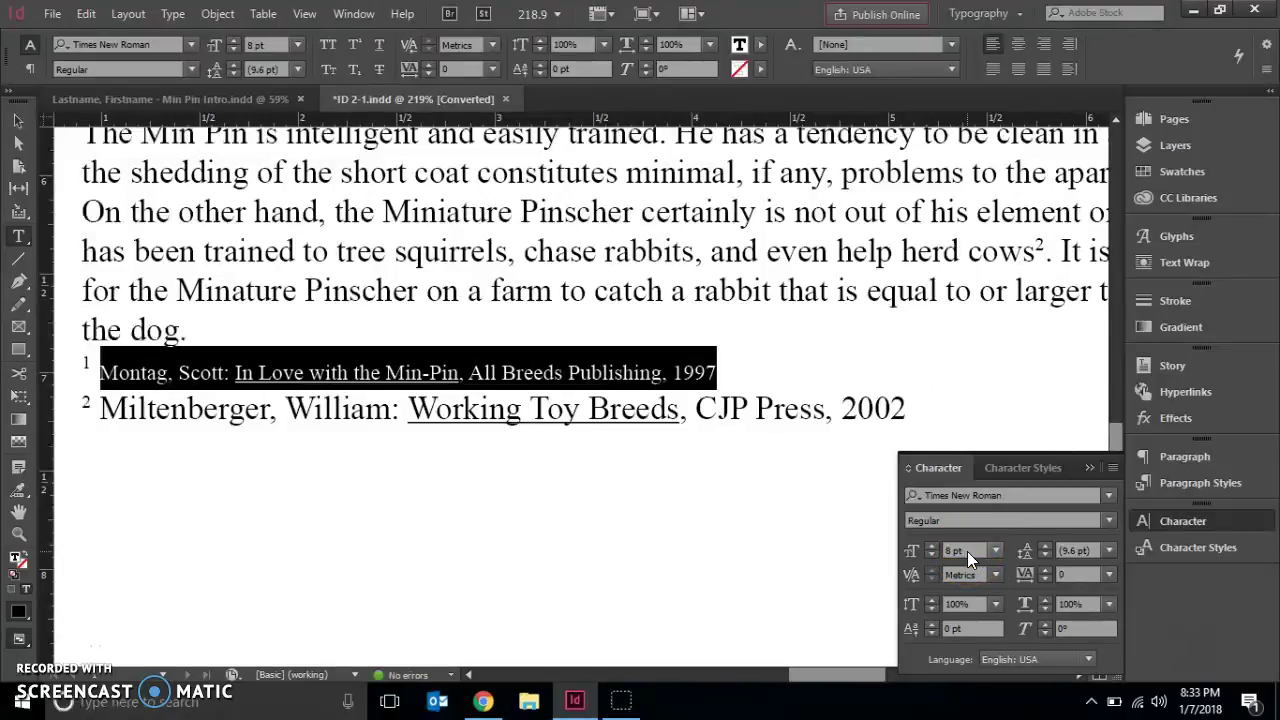
Reduce the second source line's text after its superscript number to a font size of 8 pt
click(1082, 587)
drag(906, 410, 86, 409)
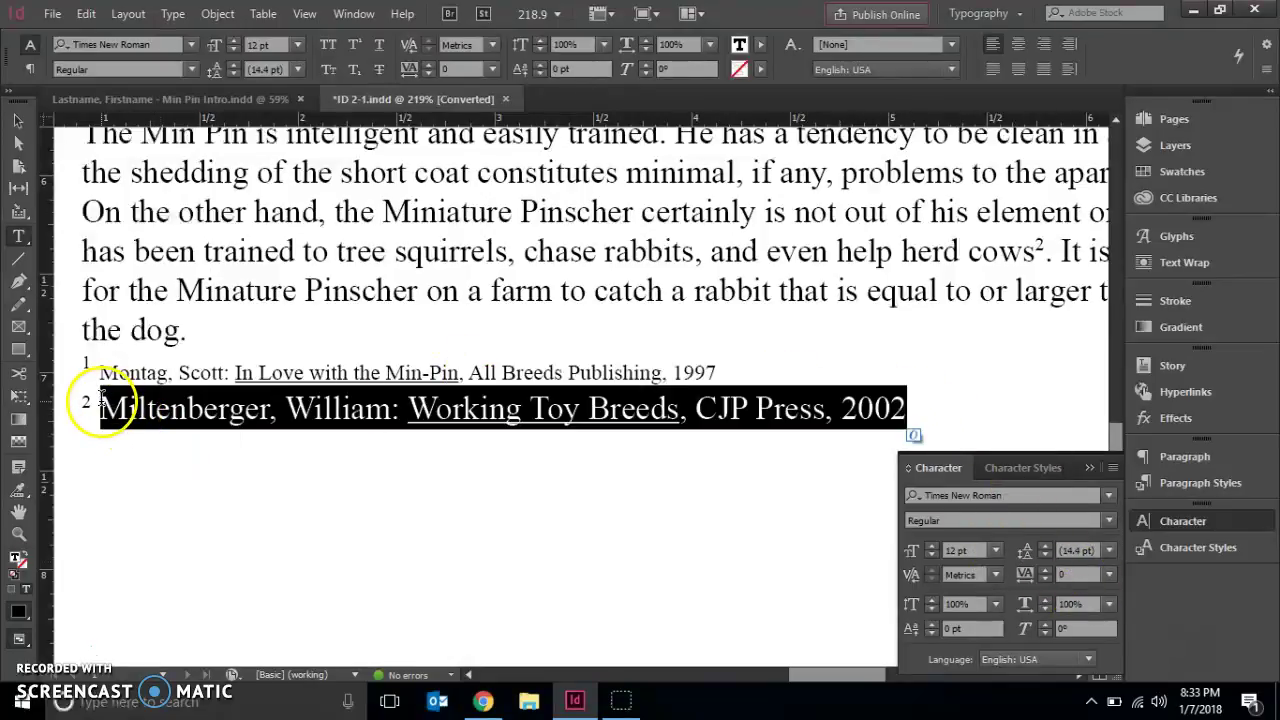
click(930, 555)
click(930, 555)
click(930, 555)
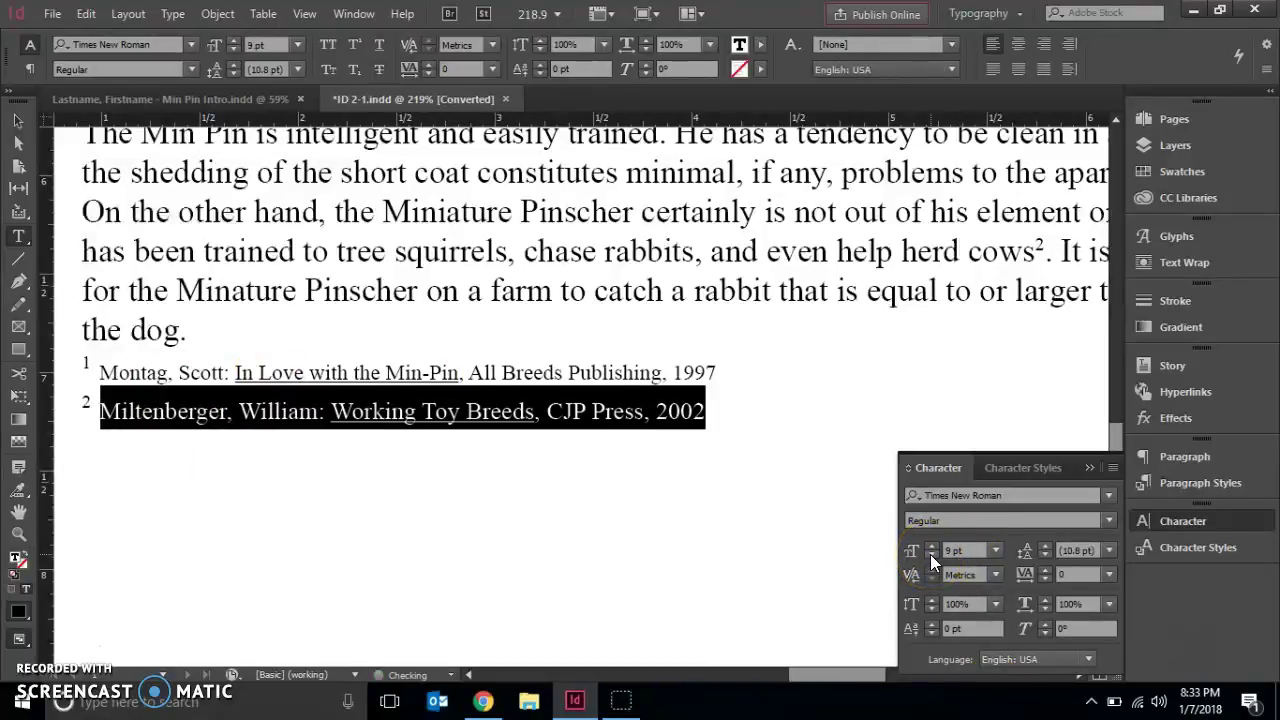
click(930, 555)
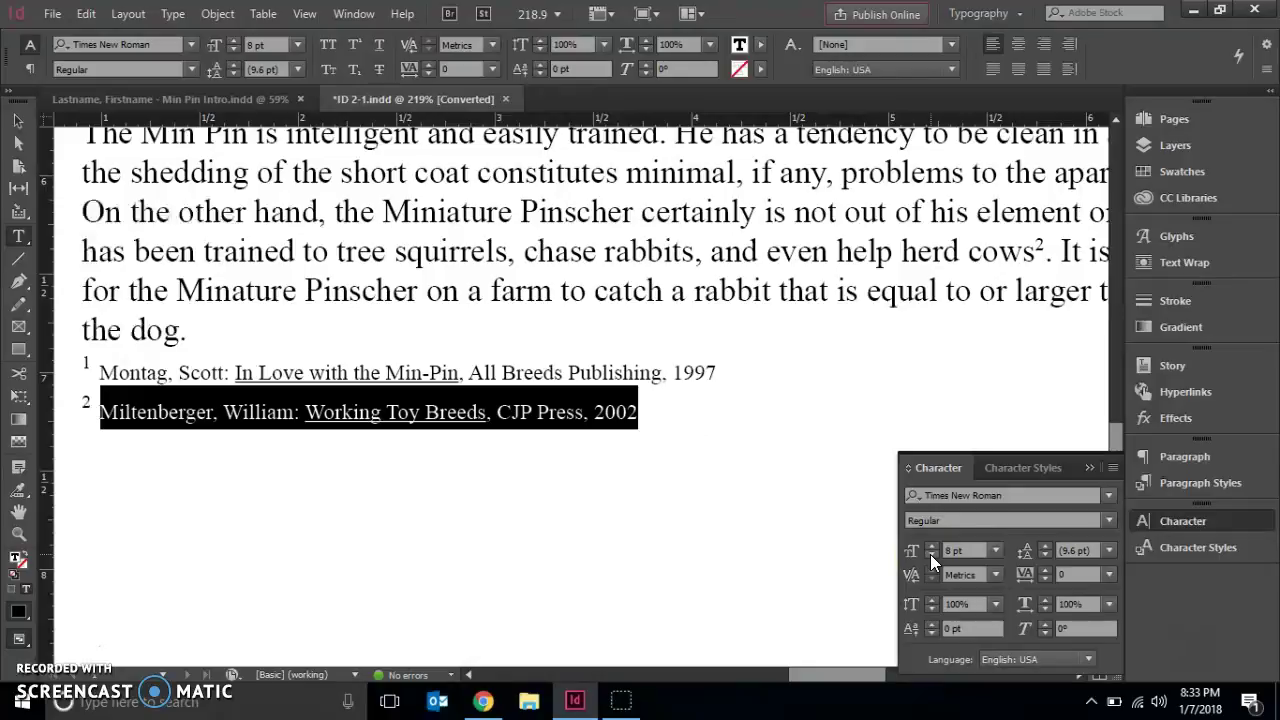